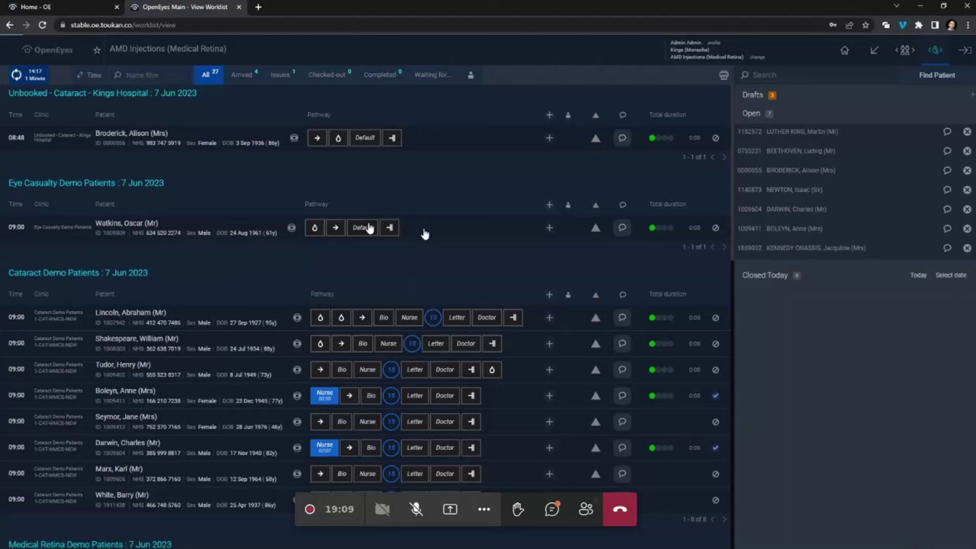
- Add a Biometry step to the pathways of all patients in the Cataract Demo Patients list
left_click(904, 51)
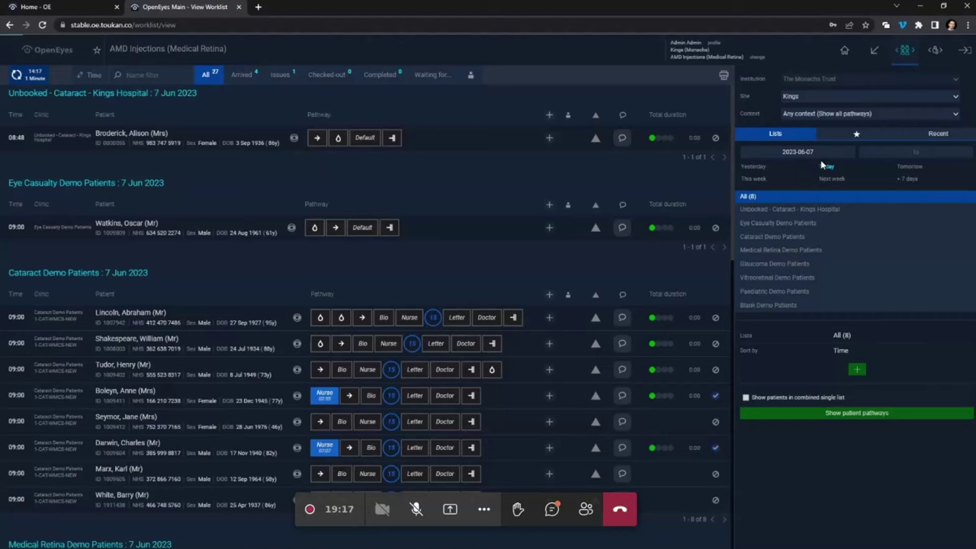
mouse_move(316, 341)
left_click(552, 297)
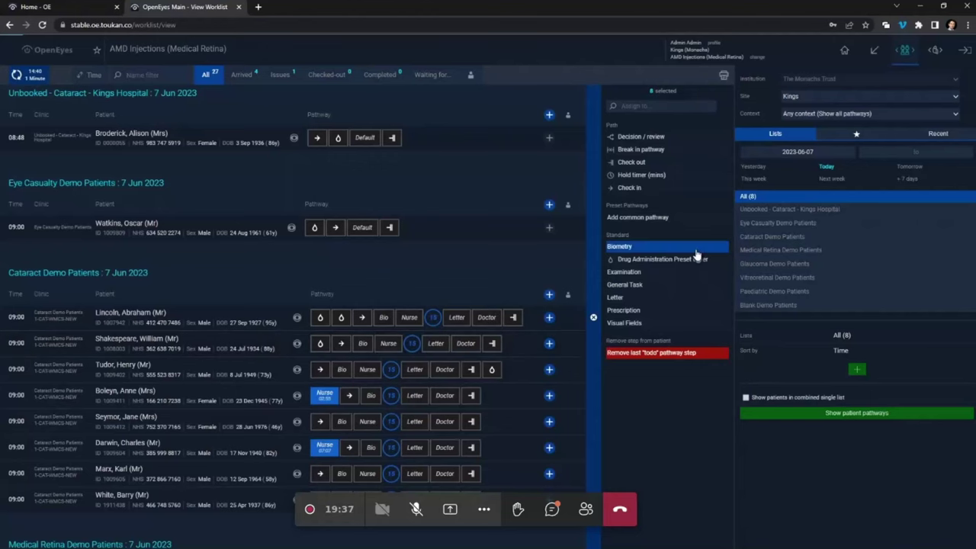
left_click(656, 250)
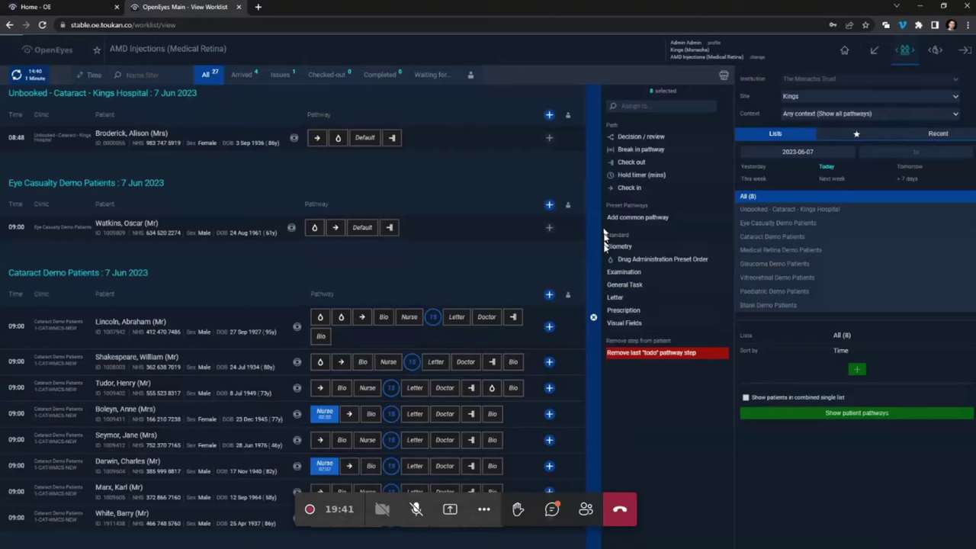
left_click(594, 317)
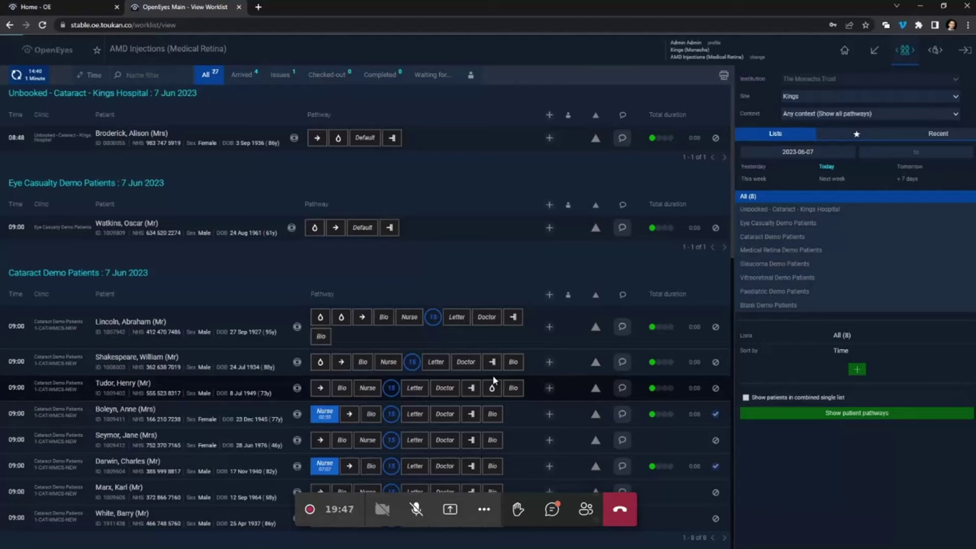
- Add the Standard Dilation drug preset order for right and left eye at the end of the Eye Casualty patient's pathway
left_click(550, 229)
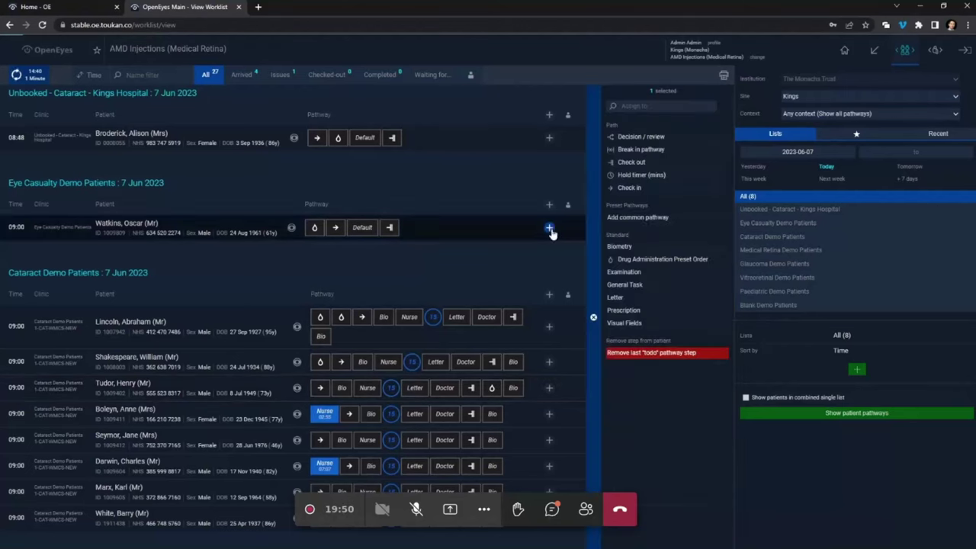
left_click(646, 260)
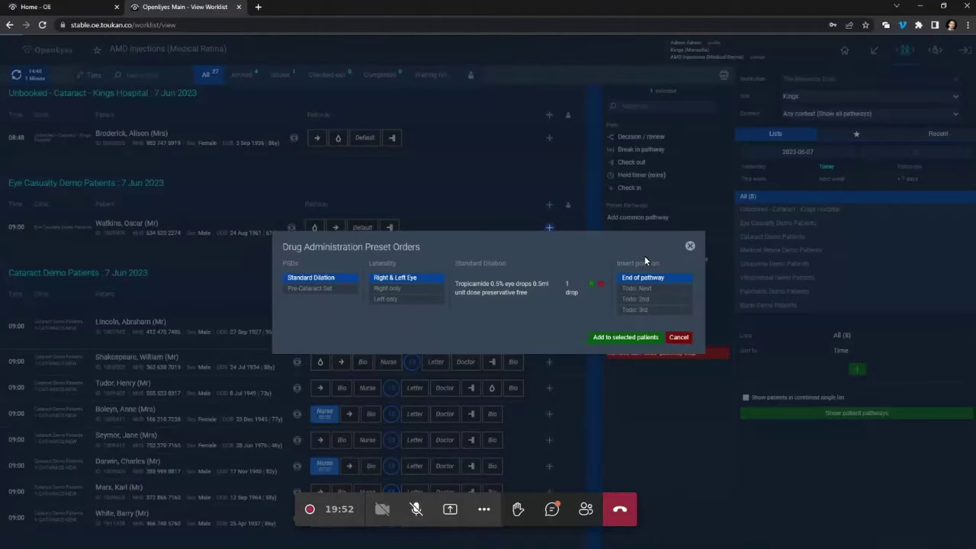
left_click(328, 293)
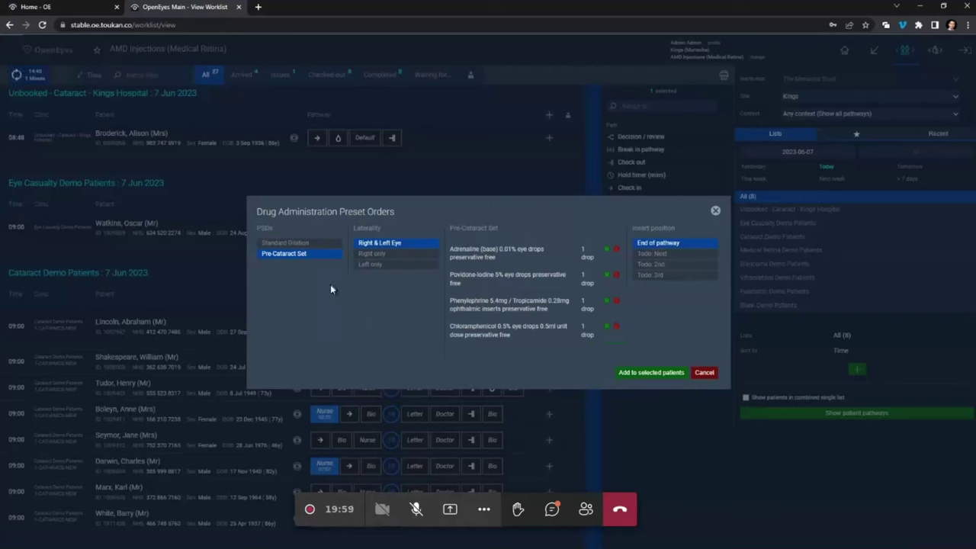
left_click(297, 243)
left_click(594, 337)
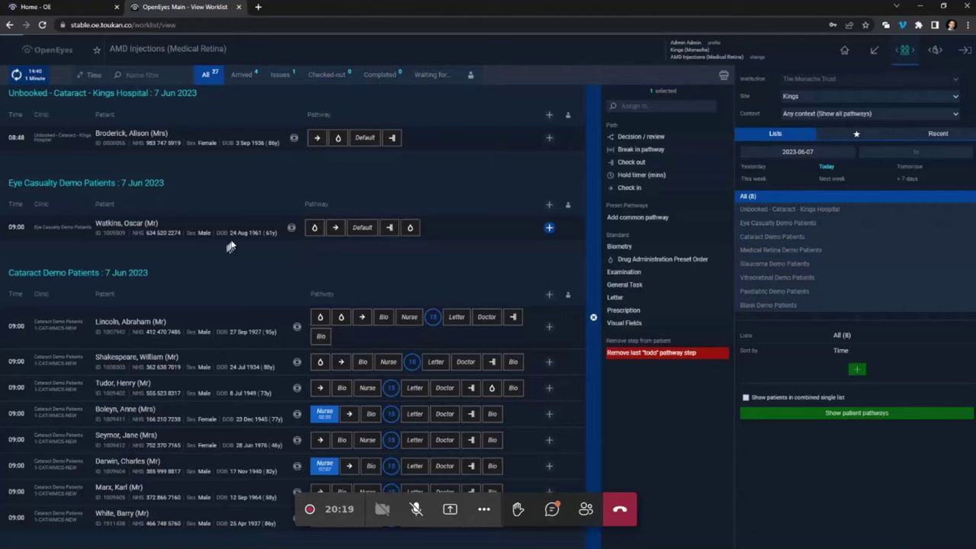
- Open a Glaucoma Demo Patients record and review its allergies, management summaries, eye summary and stopped eye medications
scroll(269, 287, "down", 5)
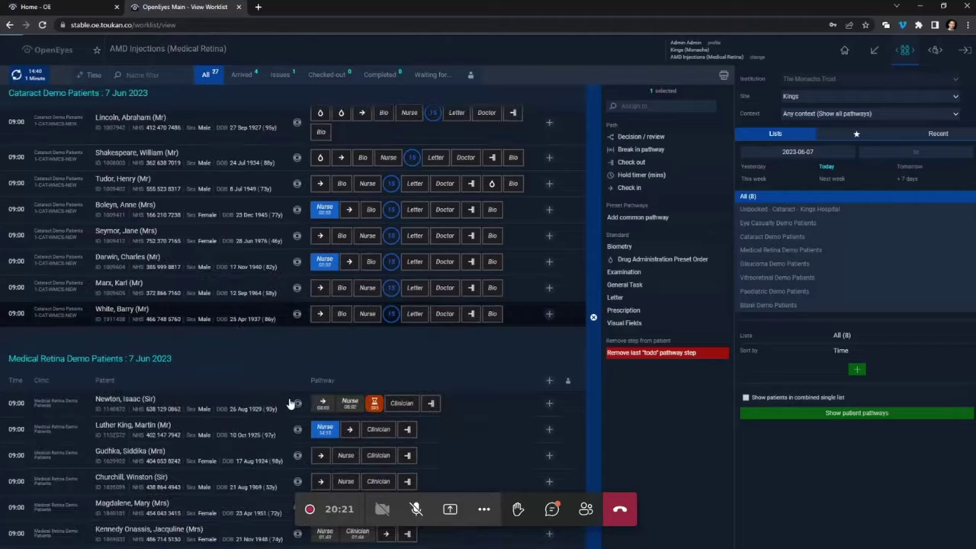
left_click(137, 442)
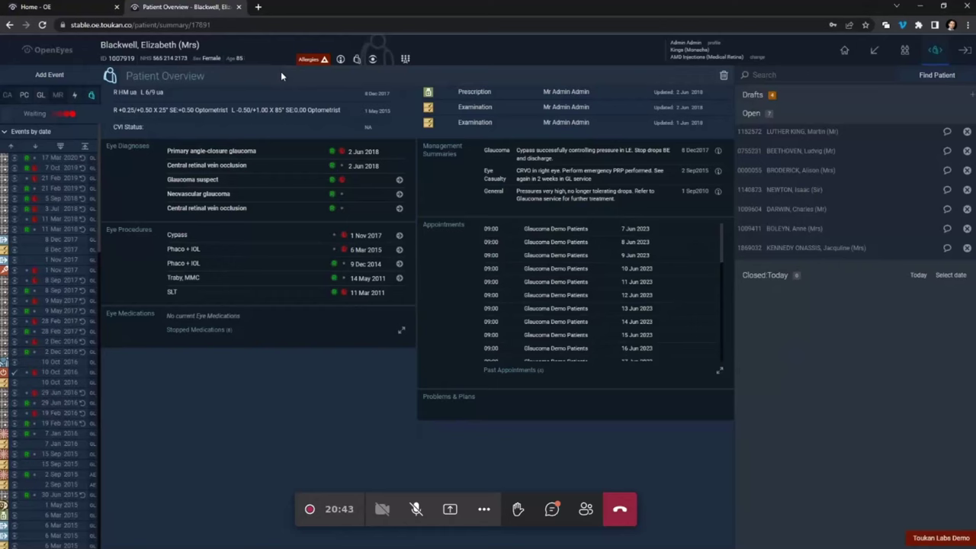
mouse_move(307, 62)
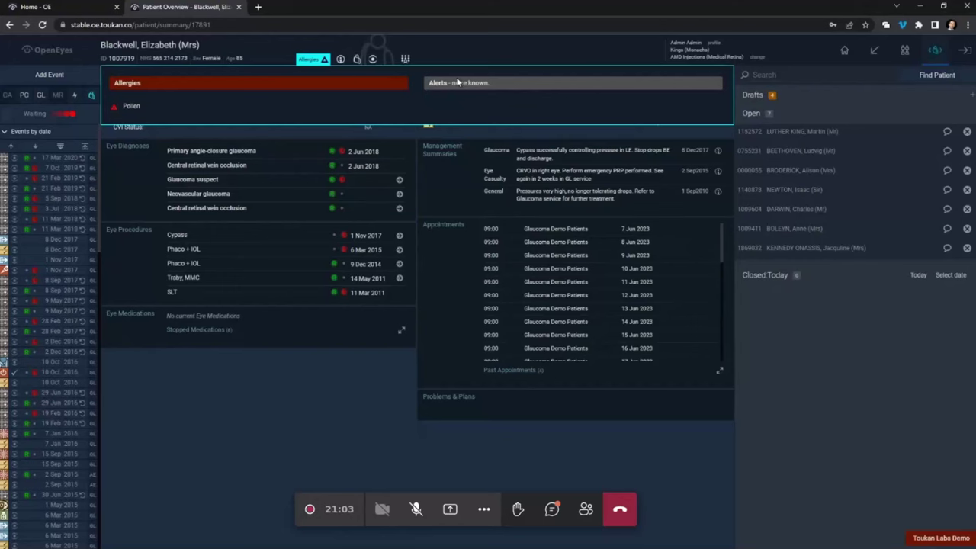
mouse_move(344, 63)
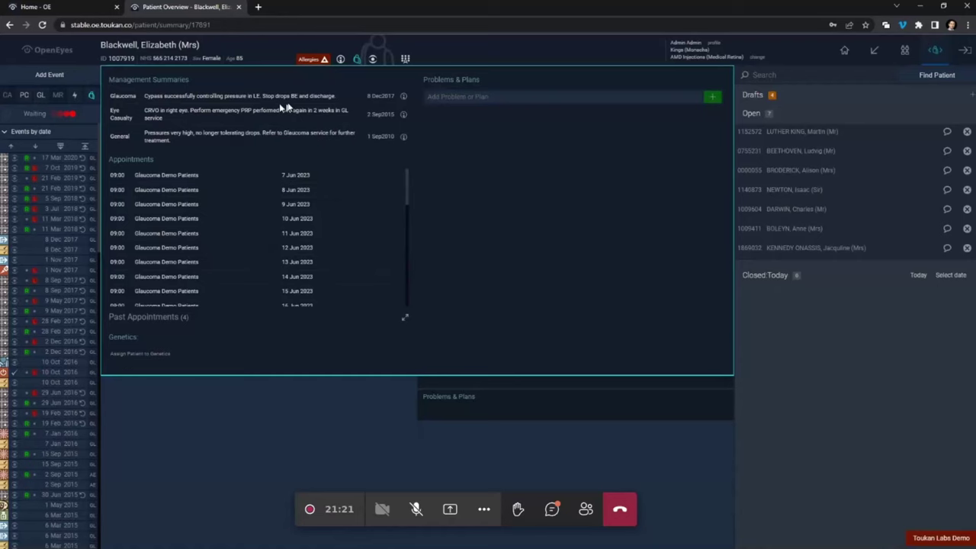
left_click(374, 61)
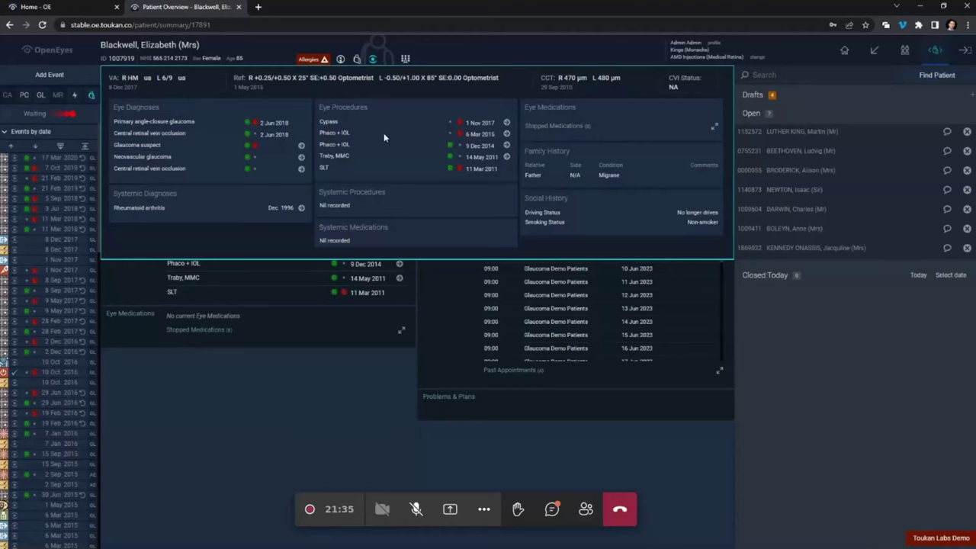
left_click(592, 130)
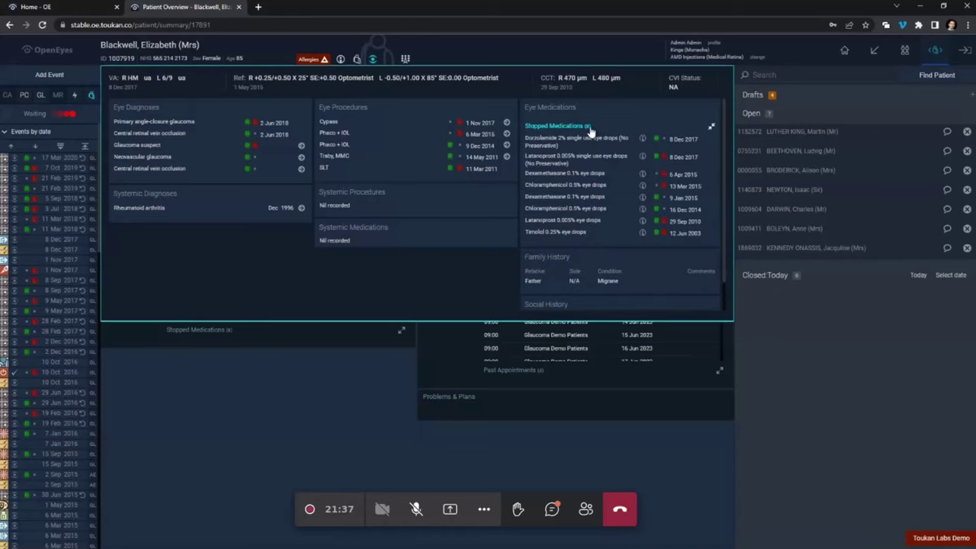
left_click(588, 134)
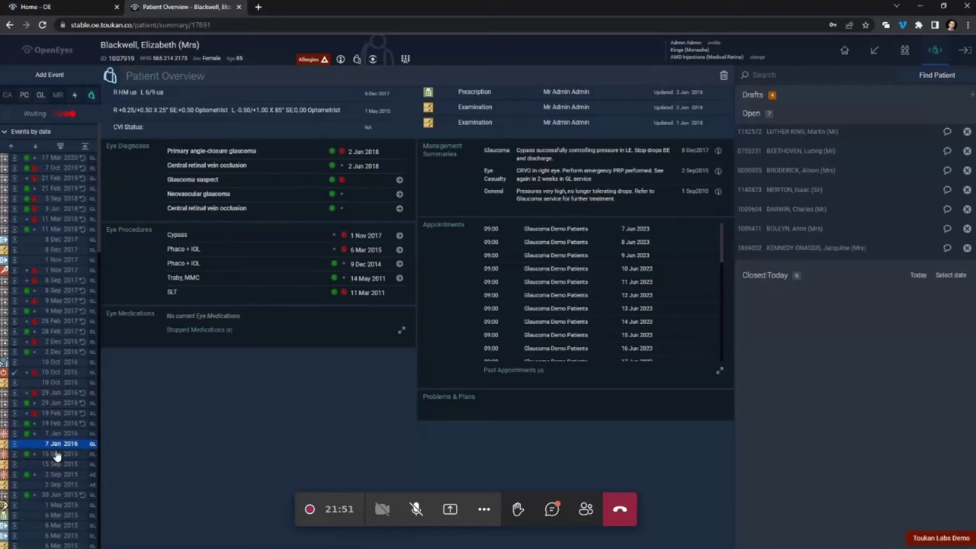
- Preview the patient's Visual Fields events from 17 Mar 2020 back to 3 Jul 2018
left_click(49, 168)
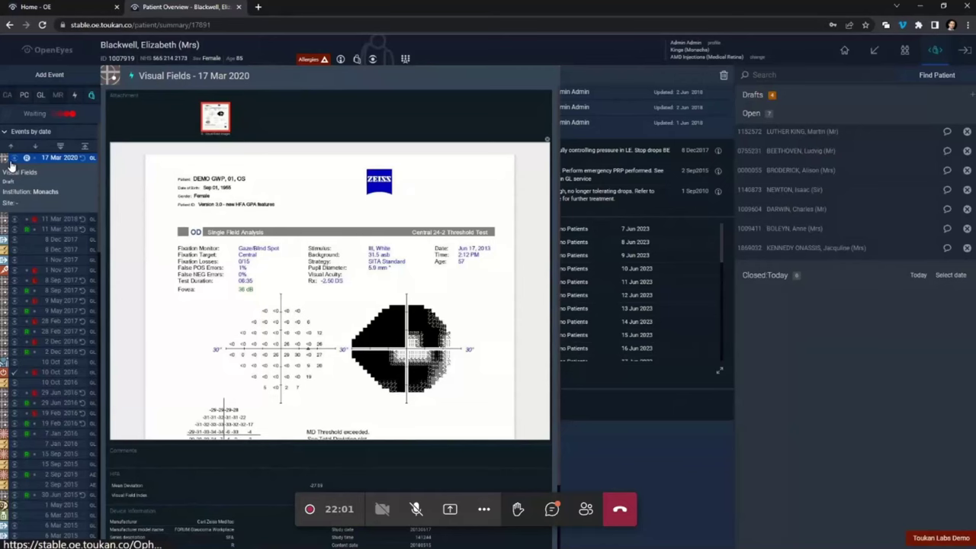
left_click(3, 171)
left_click(4, 178)
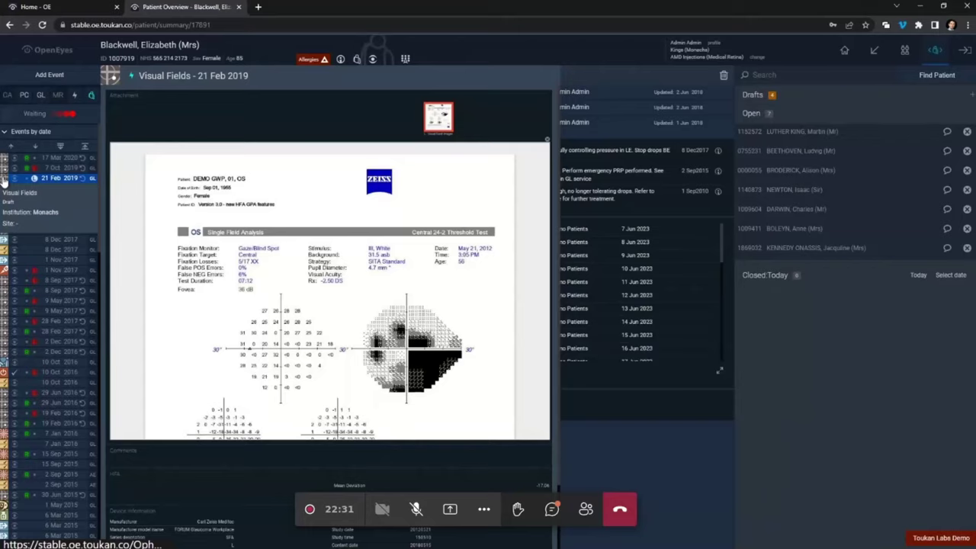
left_click(4, 197)
left_click(3, 210)
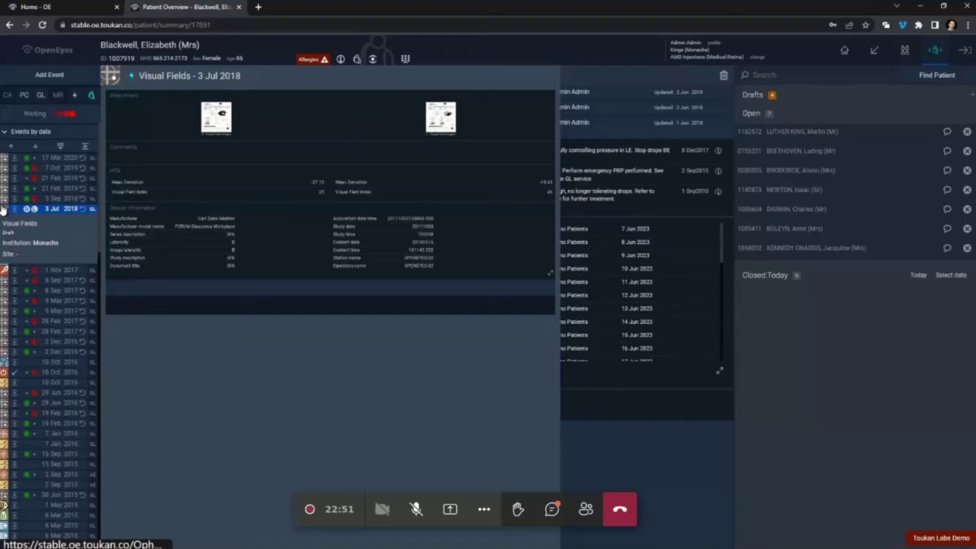
- Open the patient's glaucoma charts and inspect the right eye's IOP readings around 2009 to 2010
left_click(41, 94)
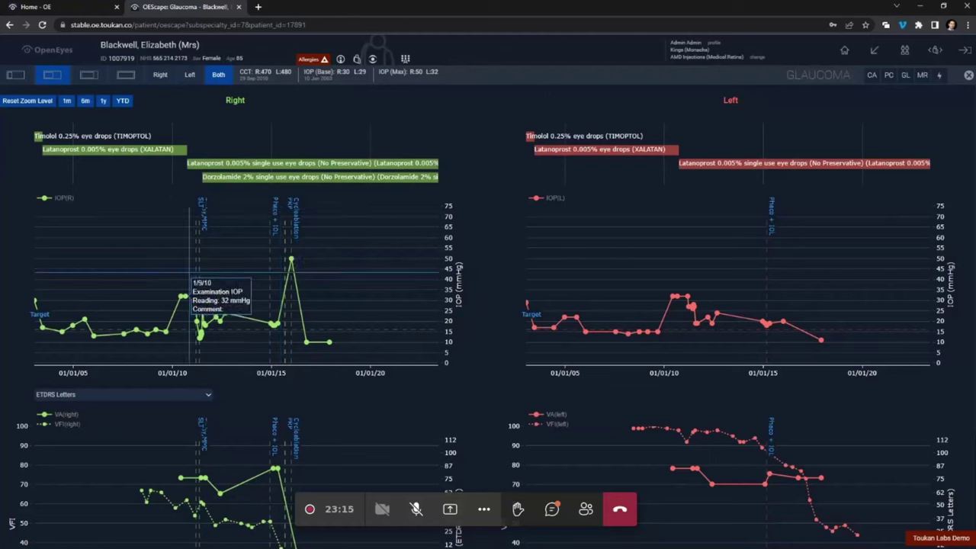
left_click_drag(189, 272, 225, 271)
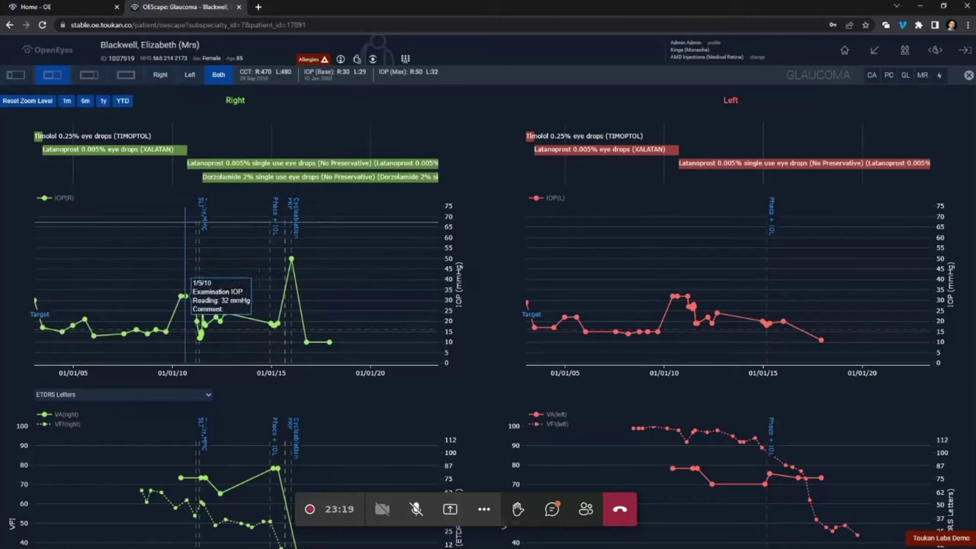
left_click_drag(184, 290, 219, 292)
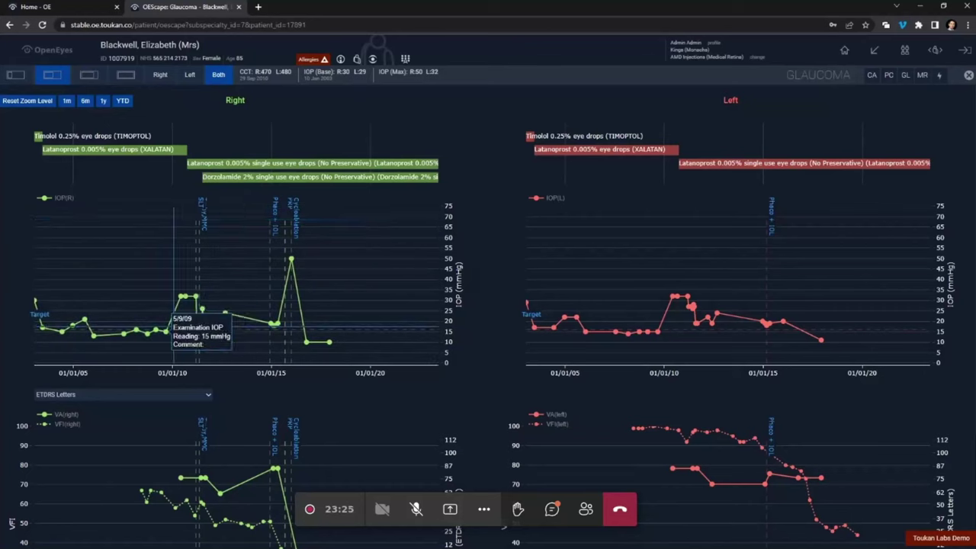
left_click_drag(174, 305, 227, 305)
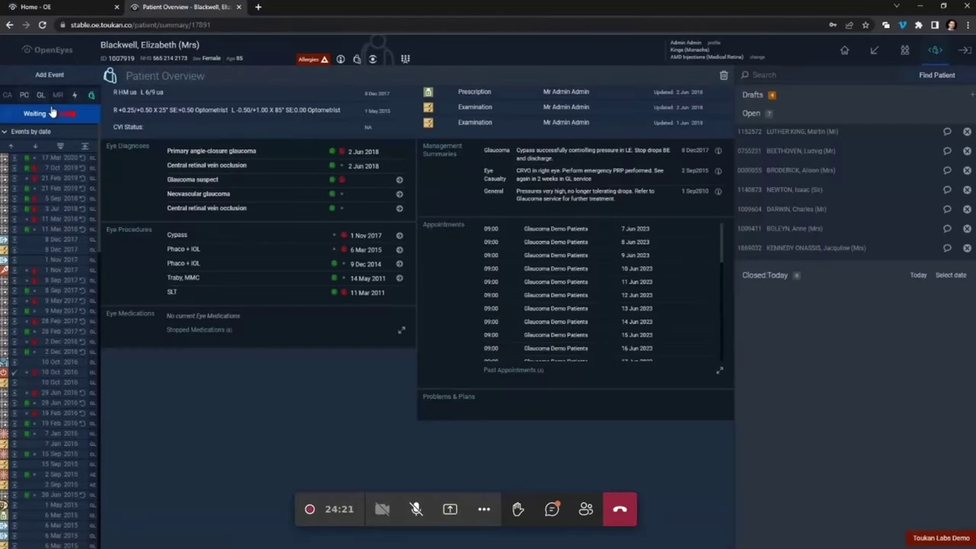
- Add the Cataract subspecialty for the patient and create an Examination event in the 1 Stop Cataract context
left_click(50, 80)
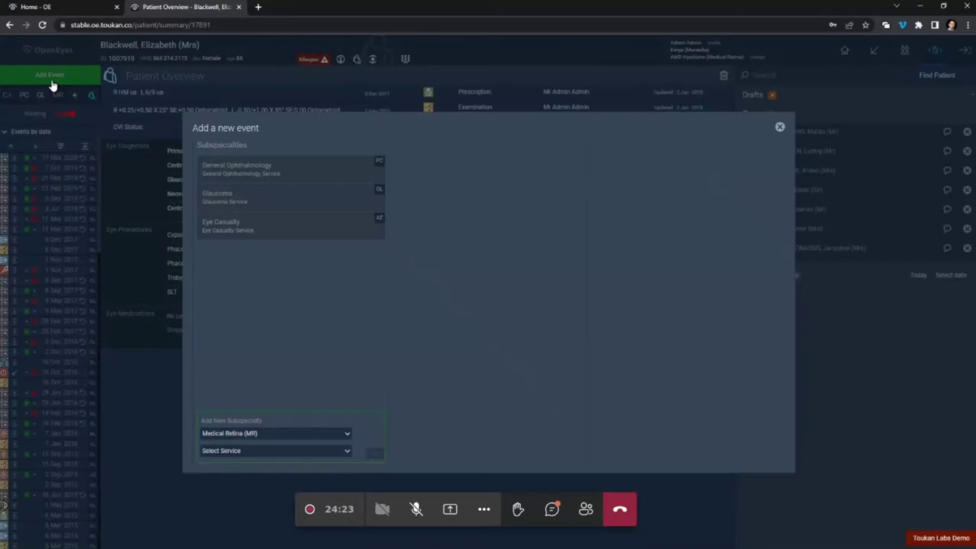
left_click(232, 203)
left_click(475, 170)
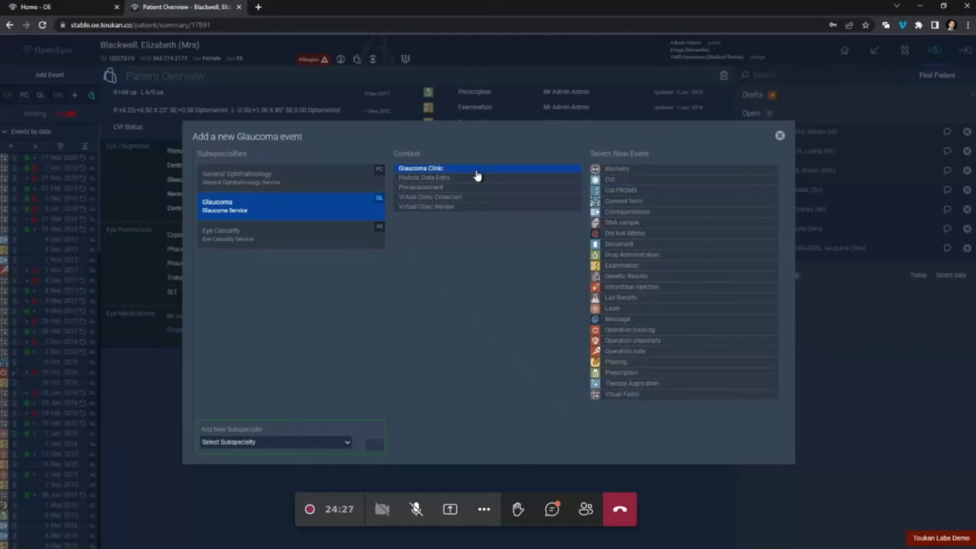
left_click(317, 439)
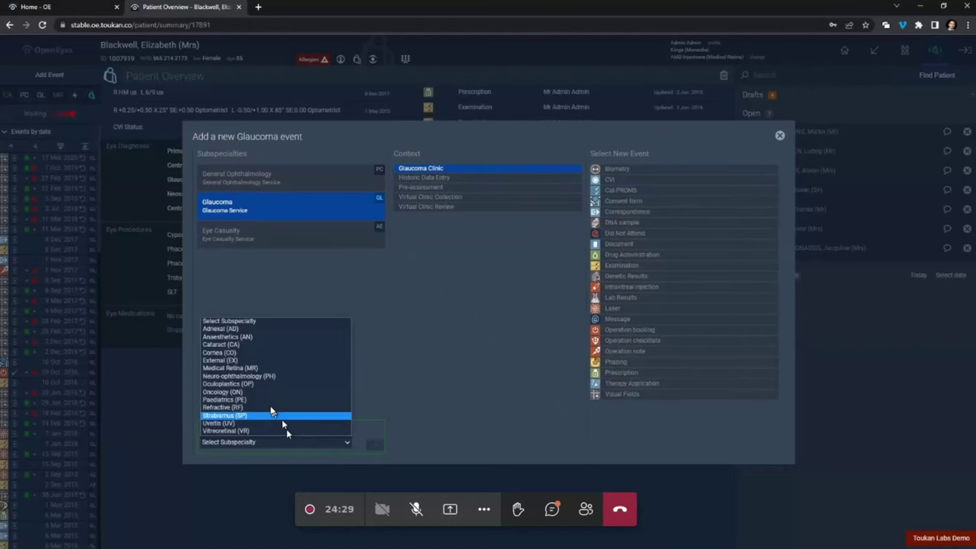
left_click(253, 347)
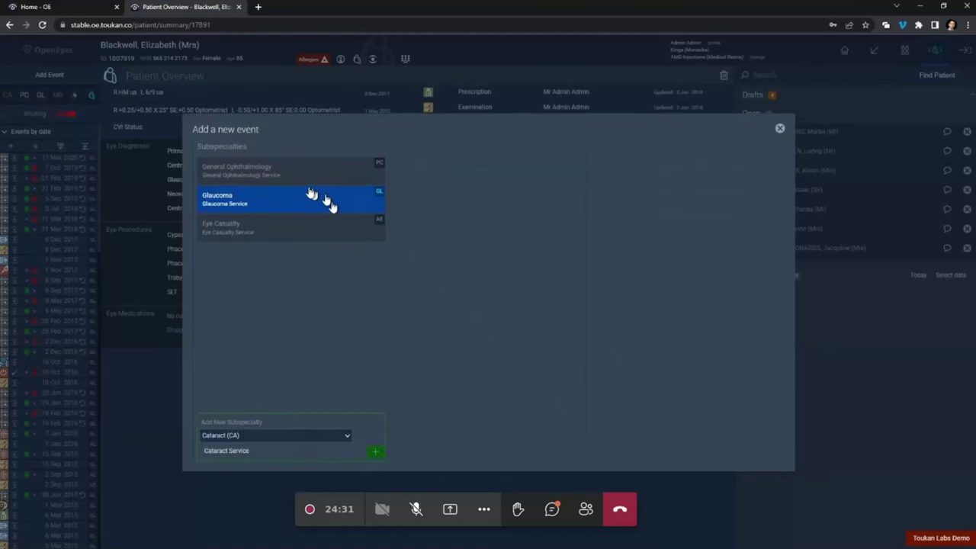
left_click(375, 453)
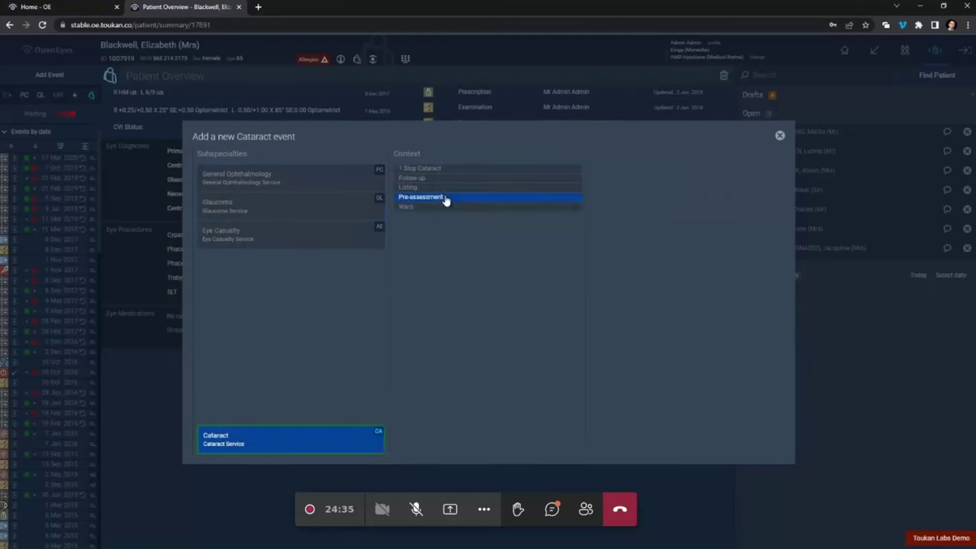
left_click(447, 169)
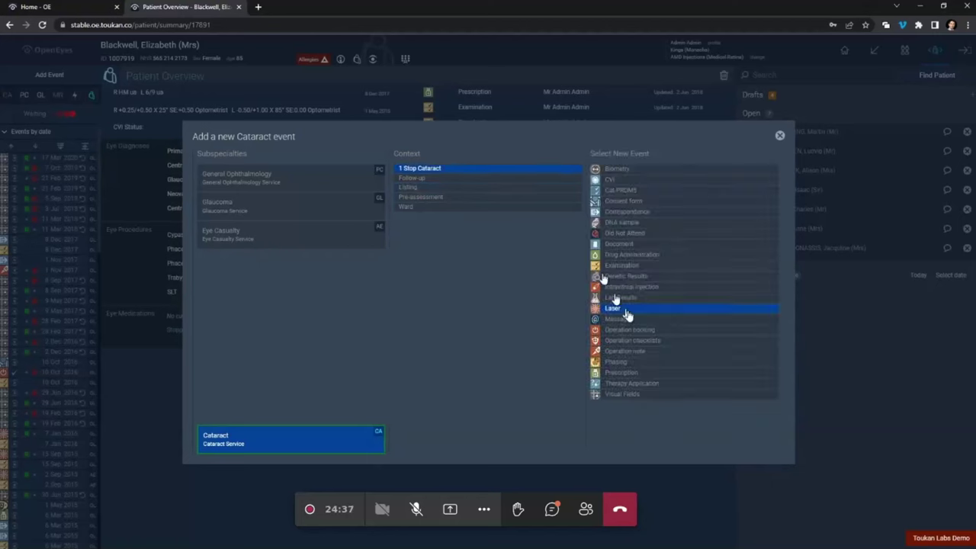
left_click(639, 265)
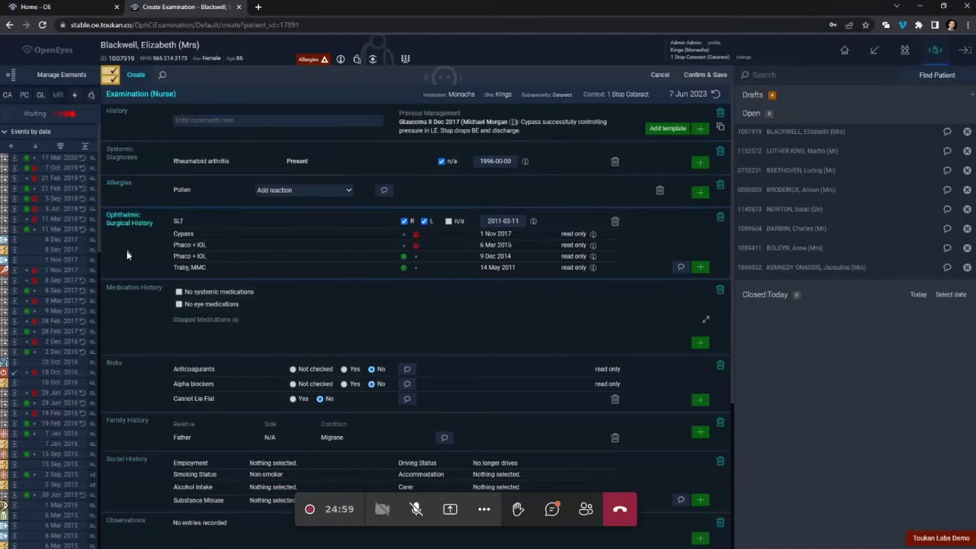
- Add the Colour Vision element to the nurse examination
scroll(134, 302, "down", 2)
scroll(134, 303, "up", 2)
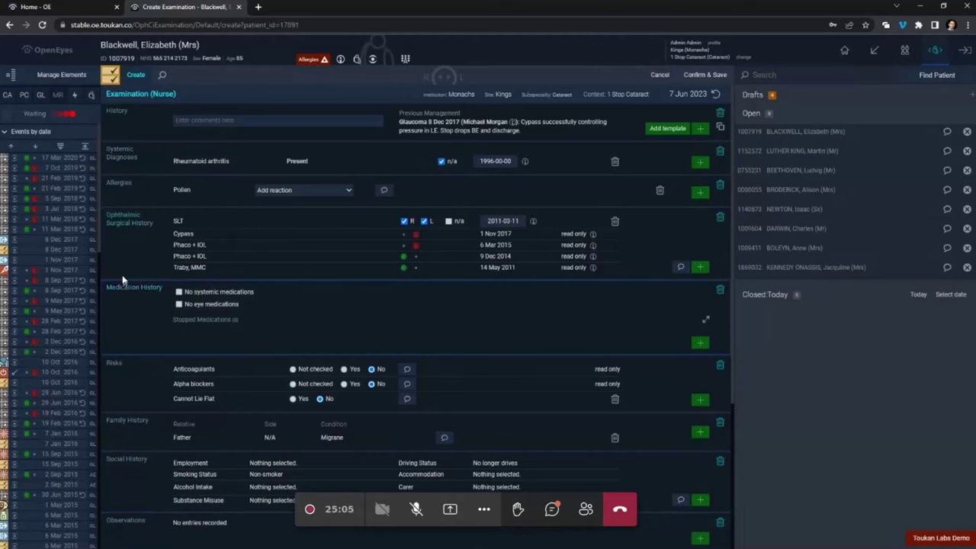
left_click(68, 82)
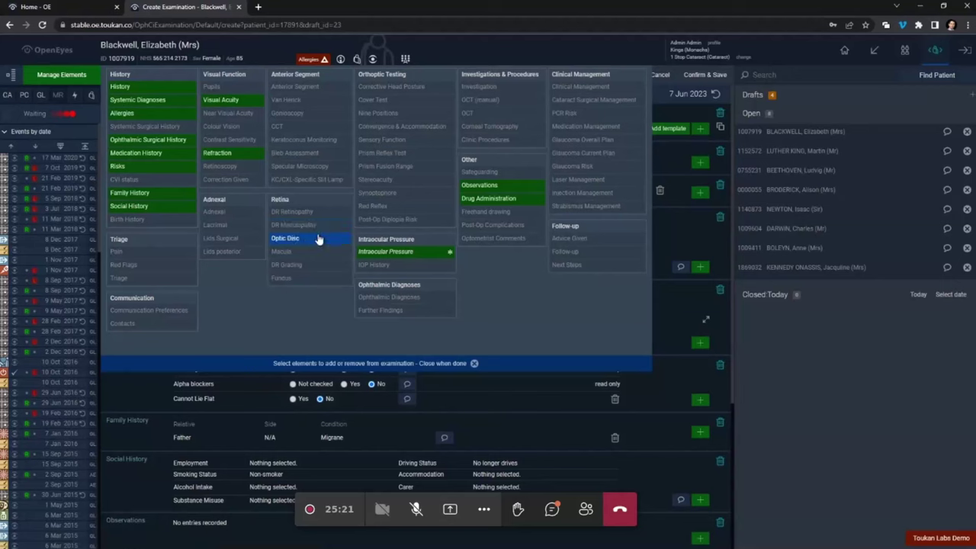
left_click(247, 130)
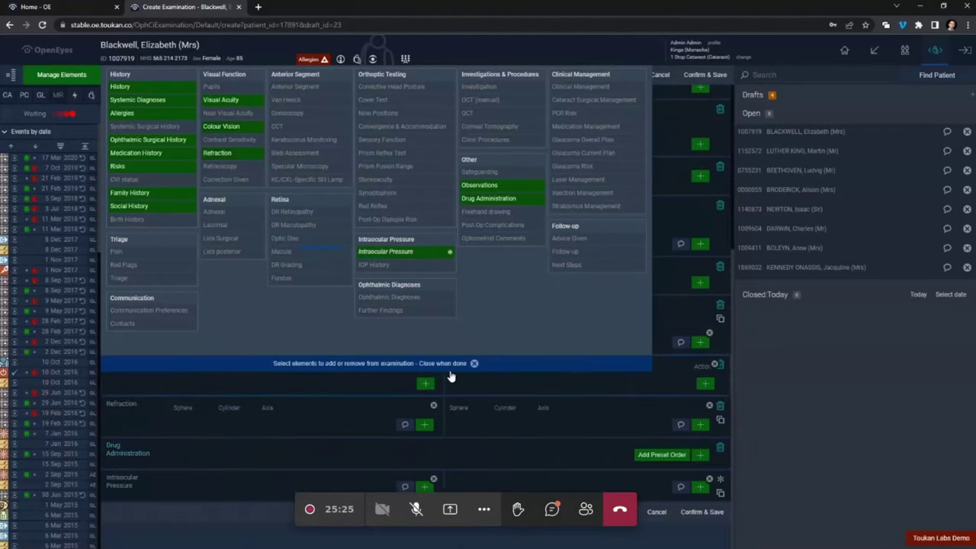
left_click(473, 363)
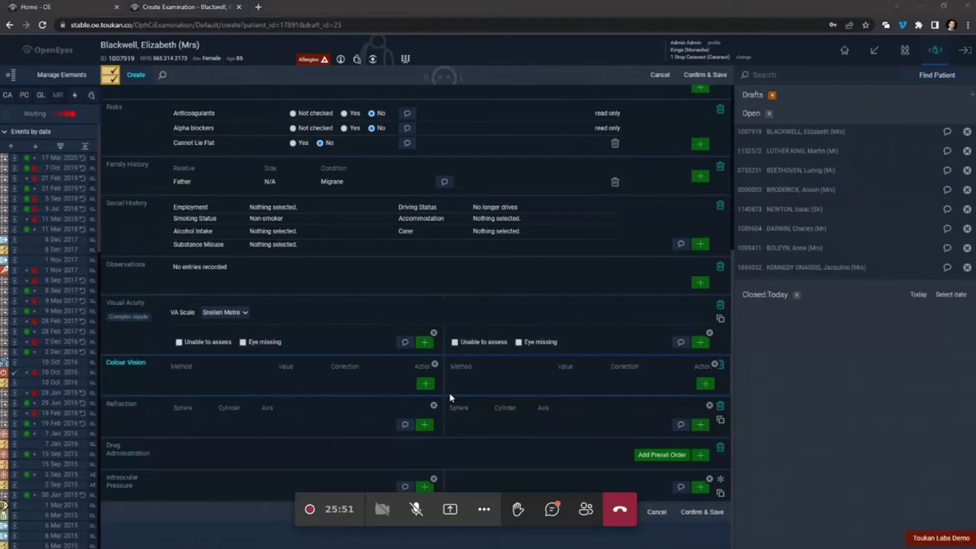
key("alt+Tab")
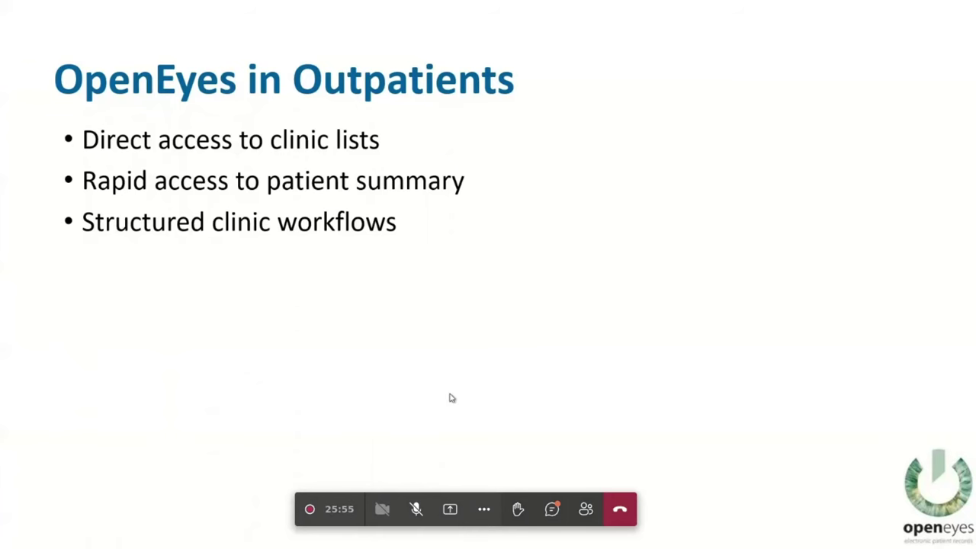
key("Right")
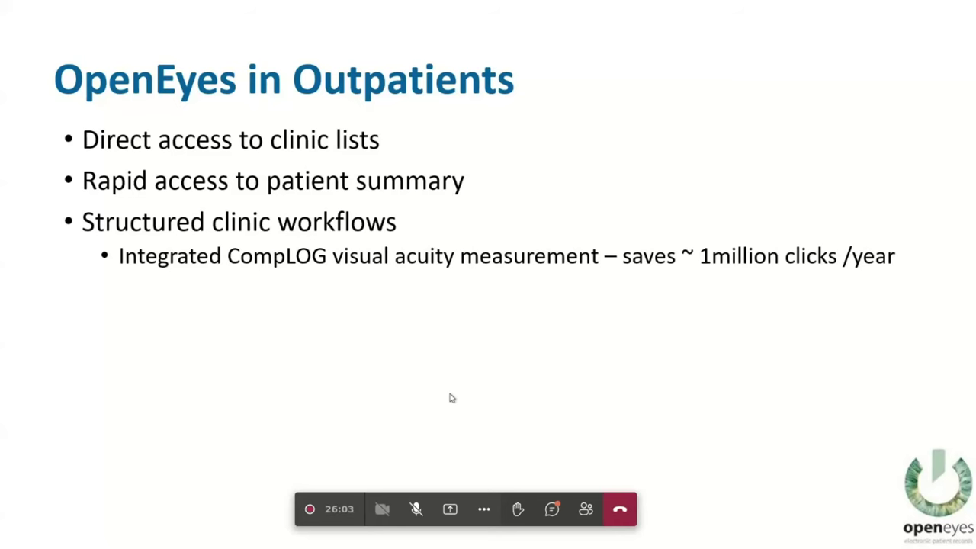
key("Right")
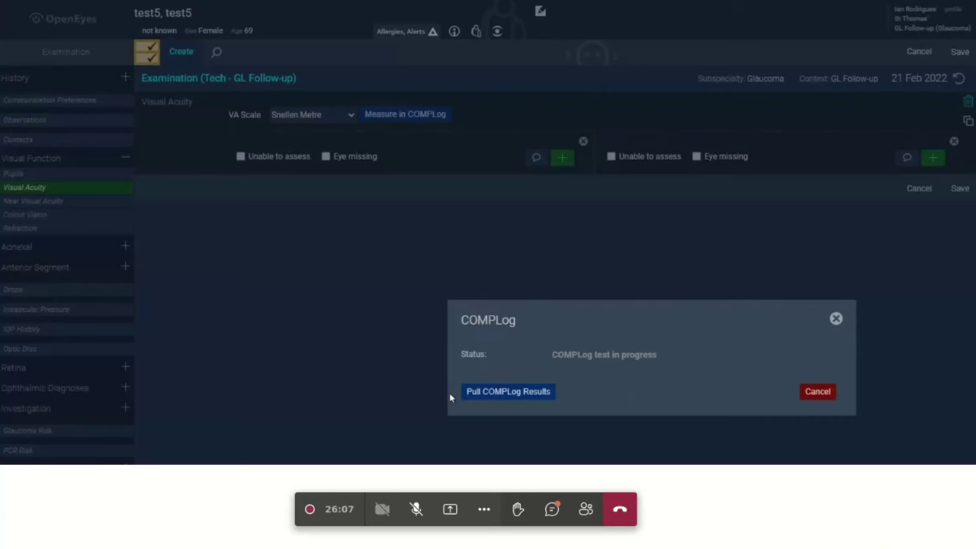
key("Right")
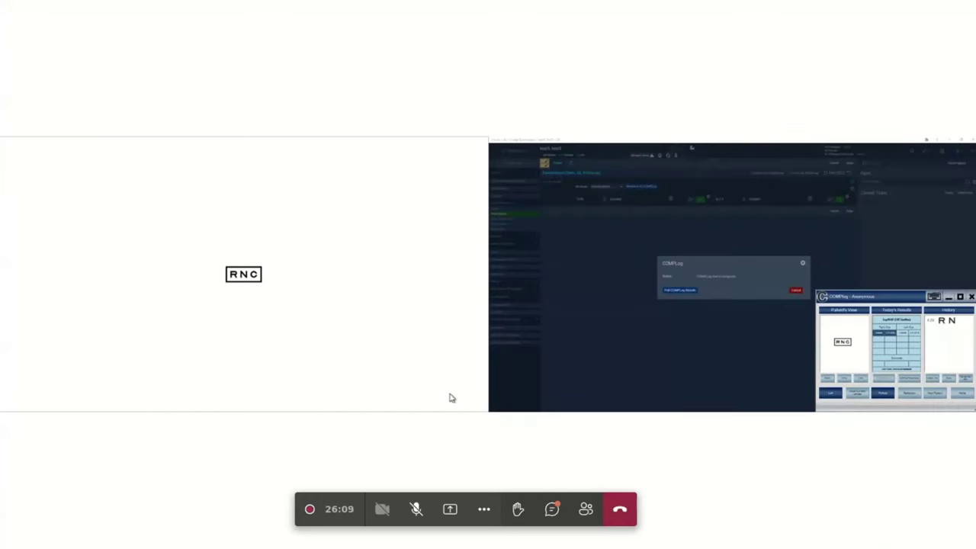
key("Right")
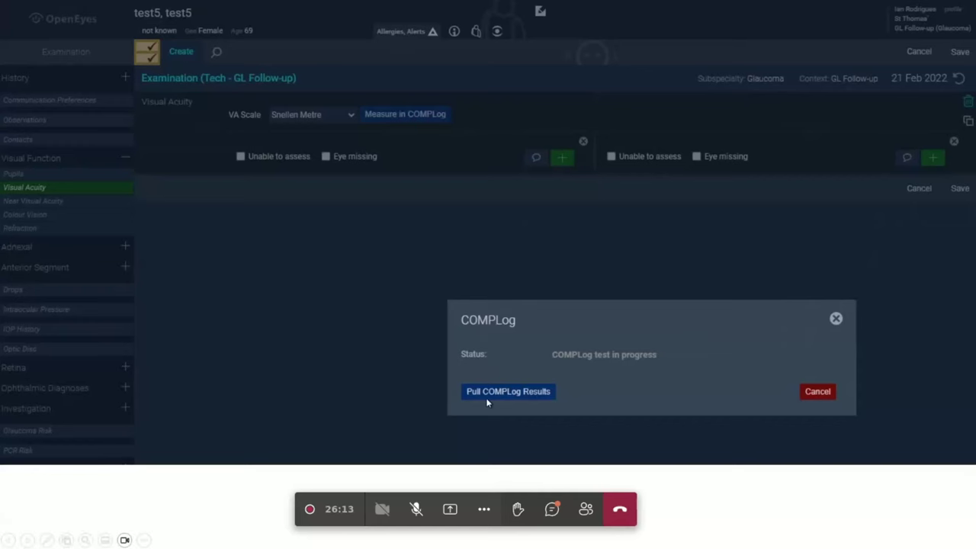
key("Right")
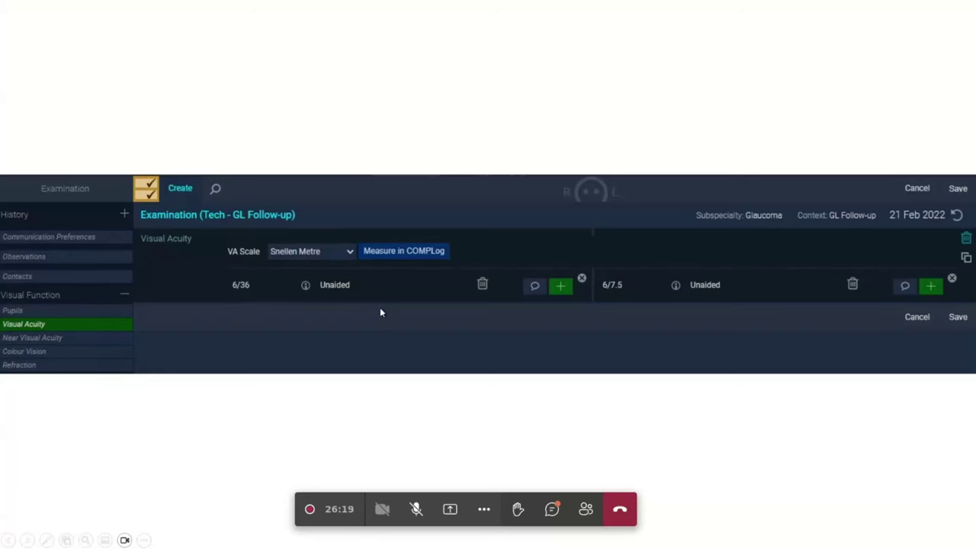
key("Right")
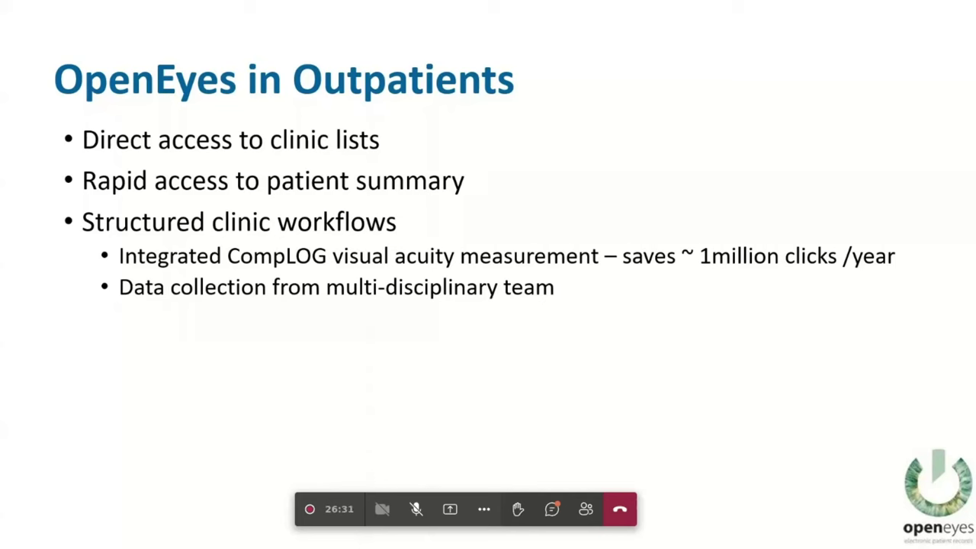
key("Right")
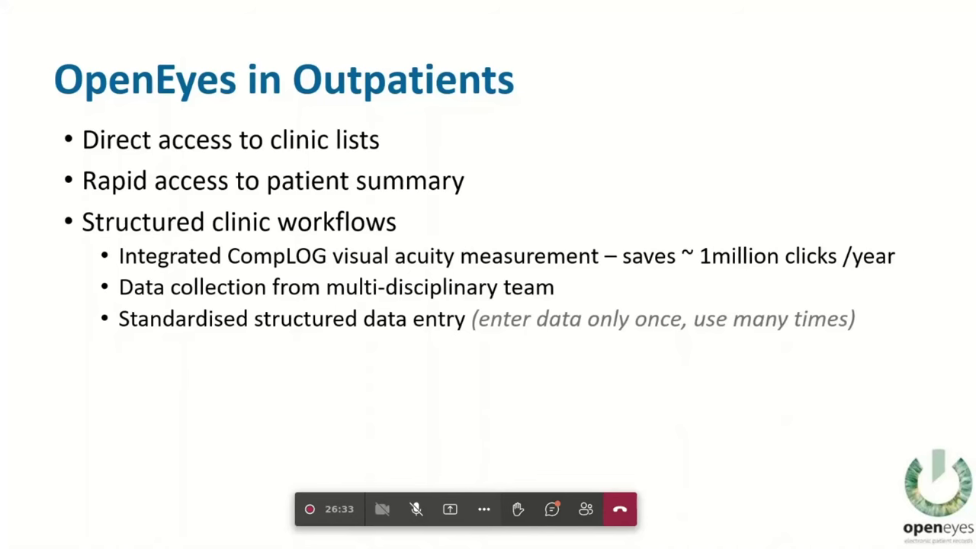
key("Right")
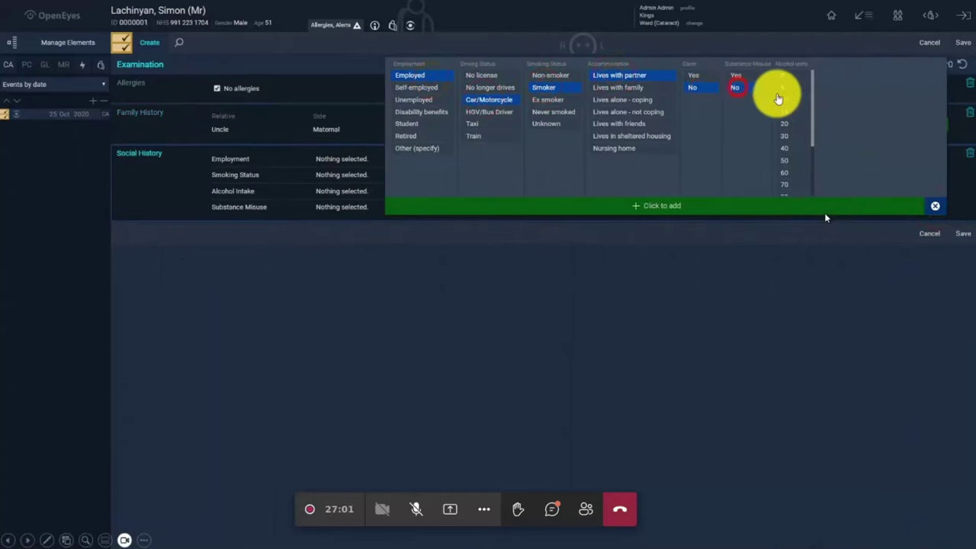
key("Right")
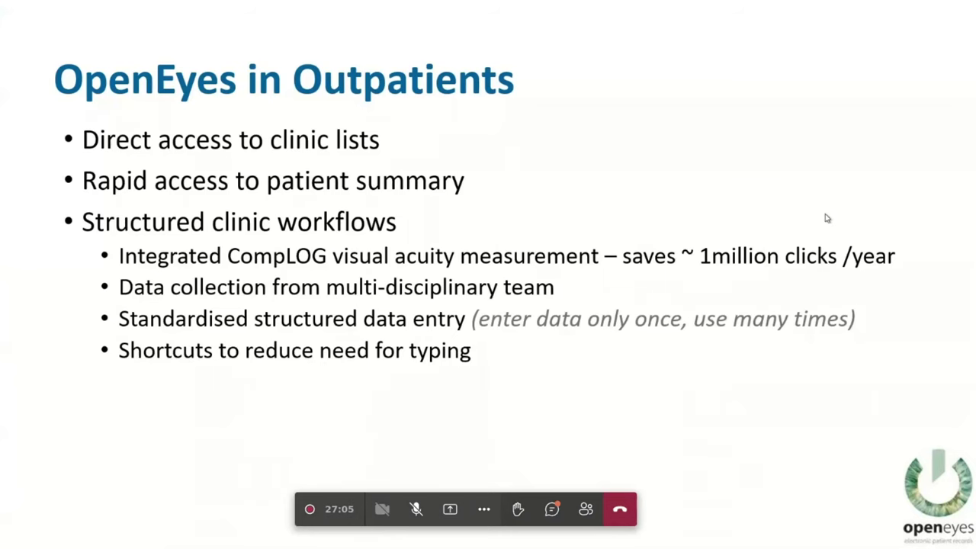
key("Right")
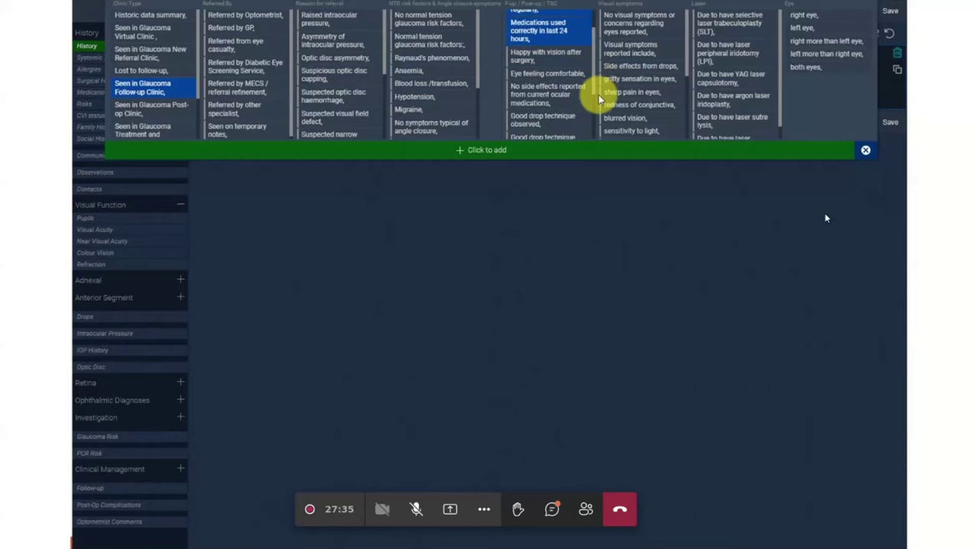
key("Right")
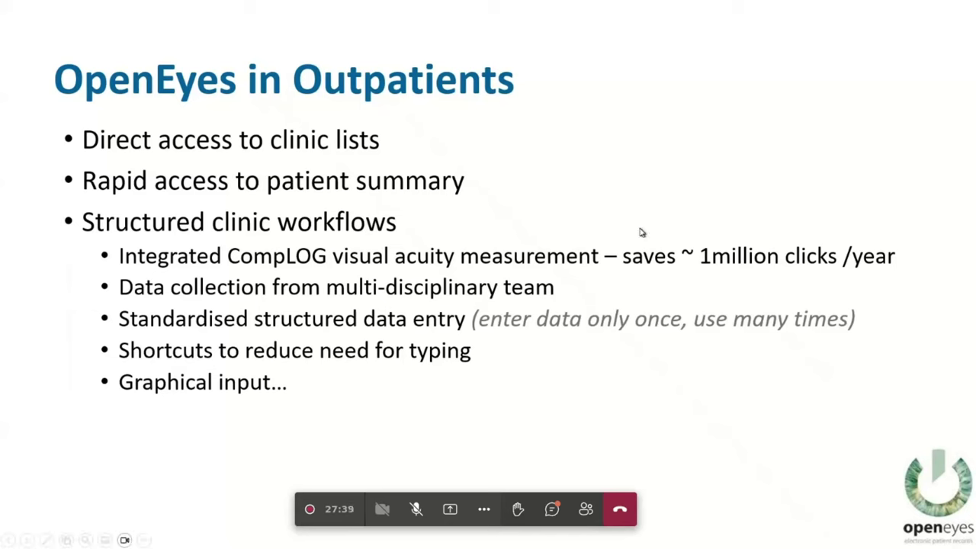
key("Right")
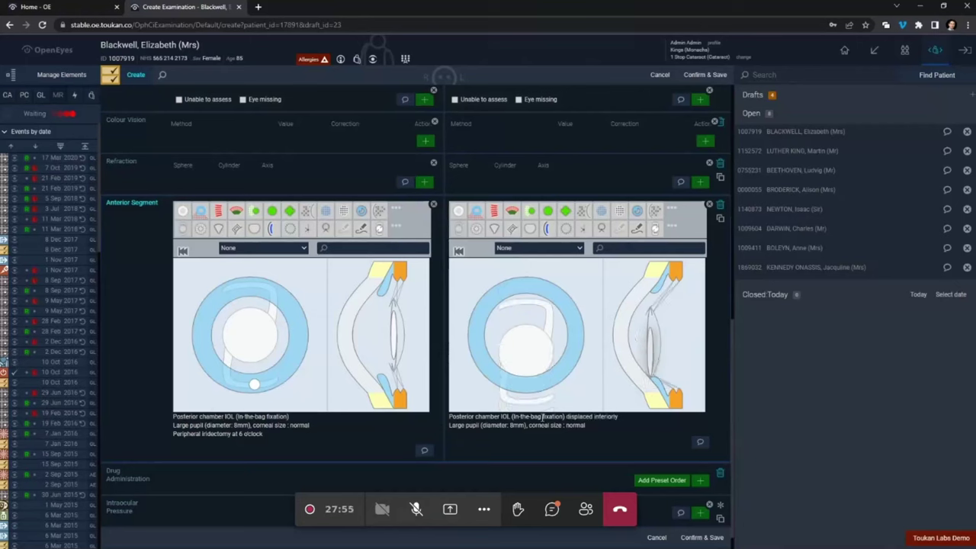
- Add Guttata to the left eye's Anterior Segment drawing and shrink it to a smaller, off-centre patch over the pupil
left_click(618, 217)
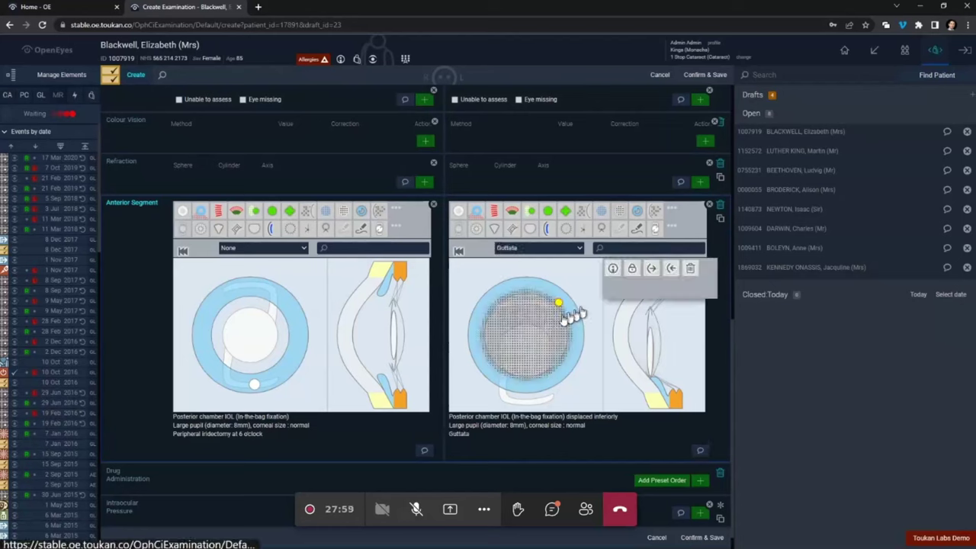
left_click_drag(559, 303, 521, 325)
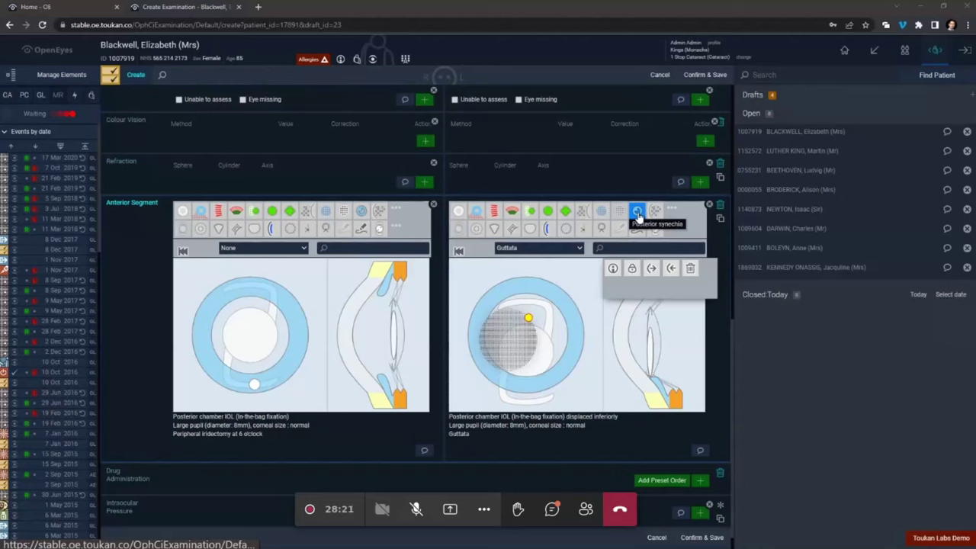
key("alt+Tab")
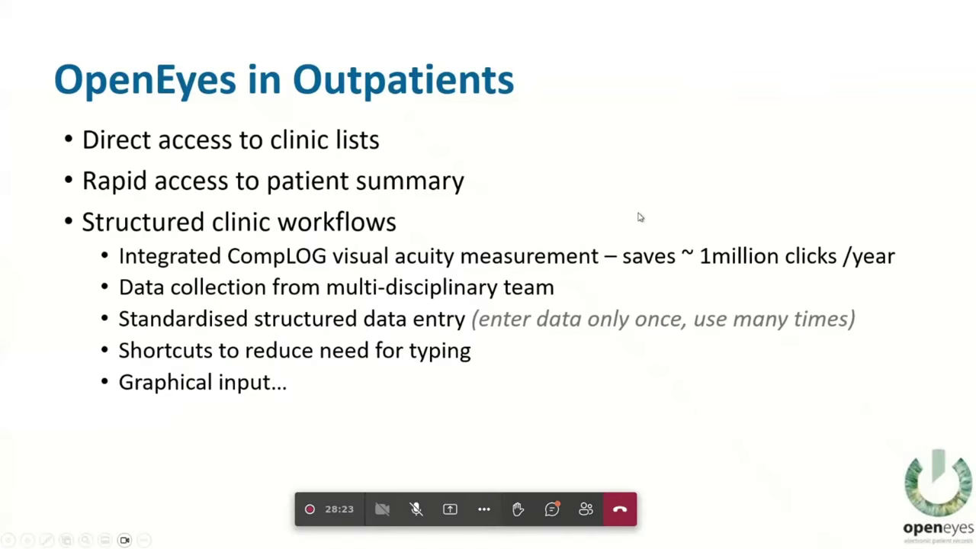
key("Right")
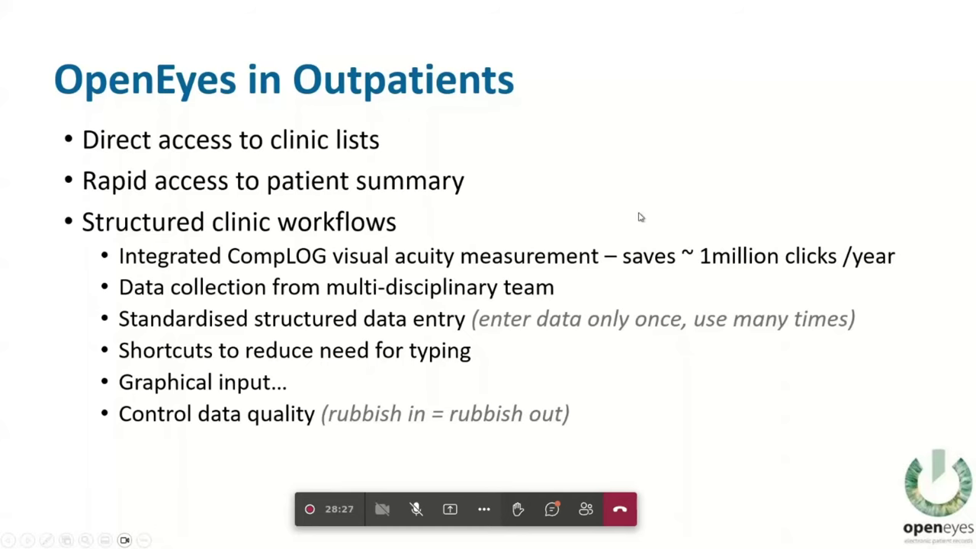
key("Right")
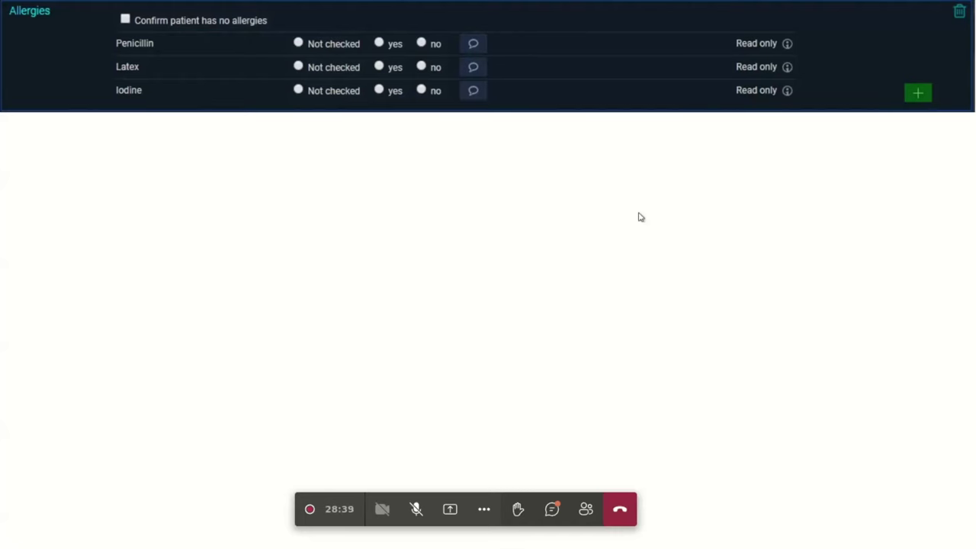
key("Right")
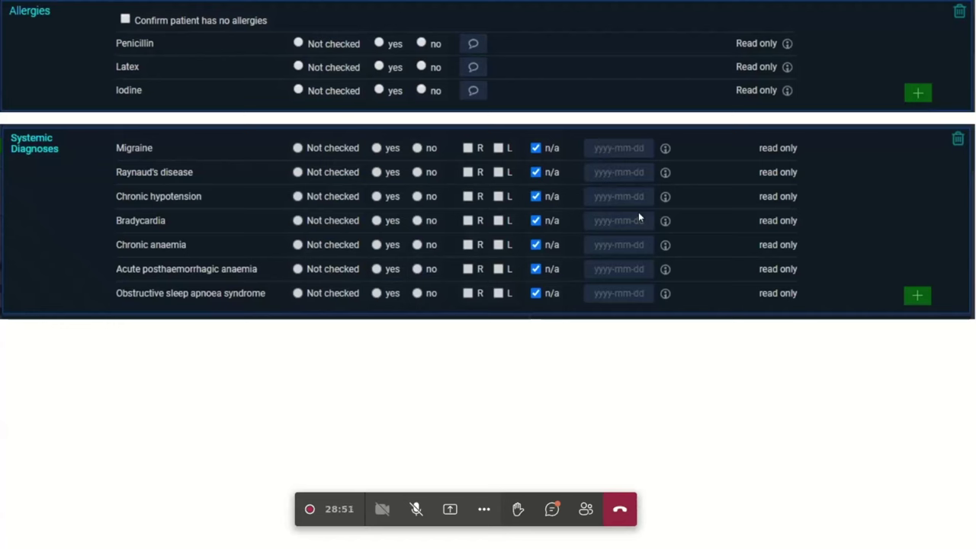
key("Right")
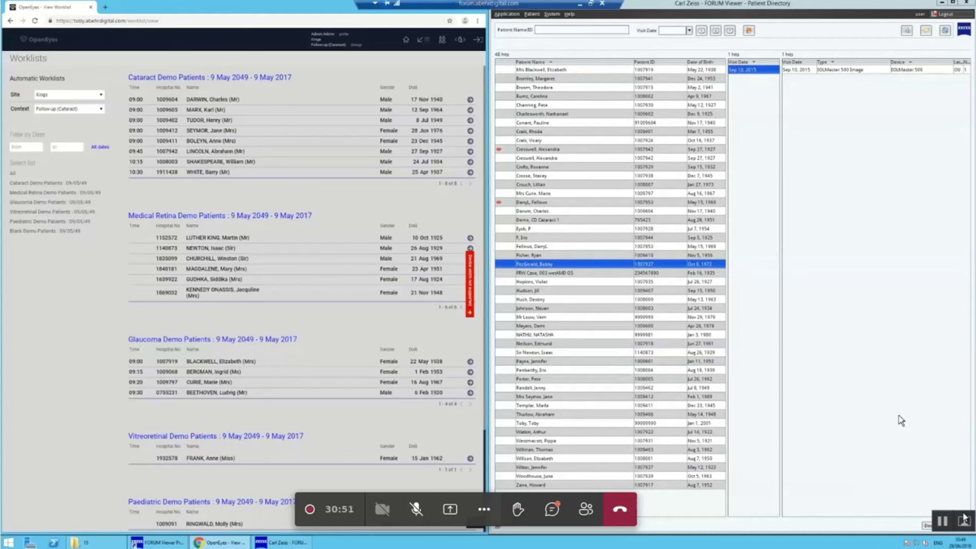
key("alt+Tab")
left_click(435, 261)
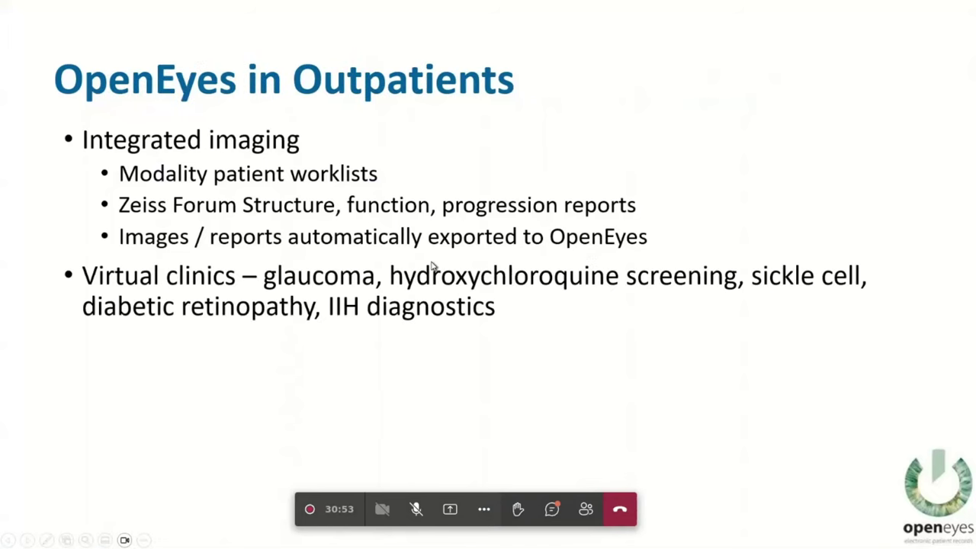
left_click(431, 265)
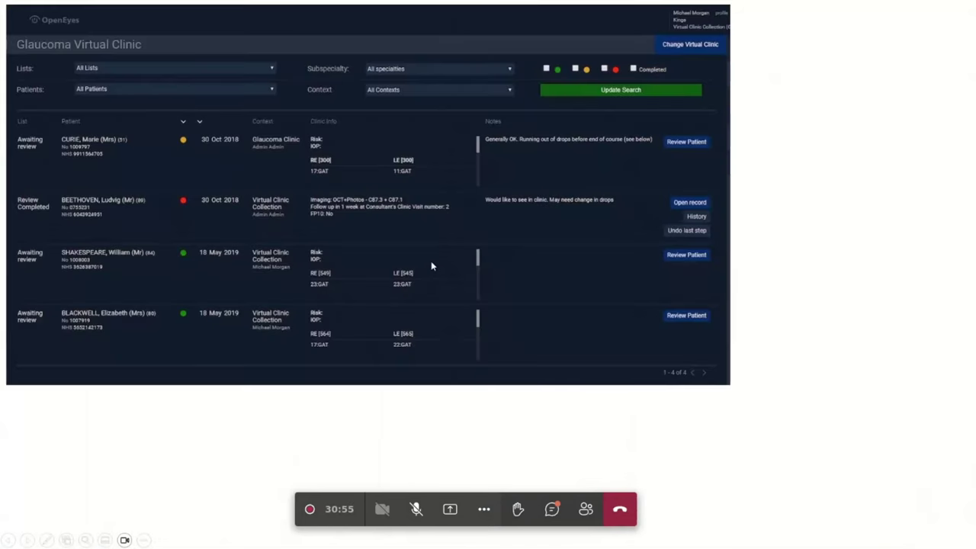
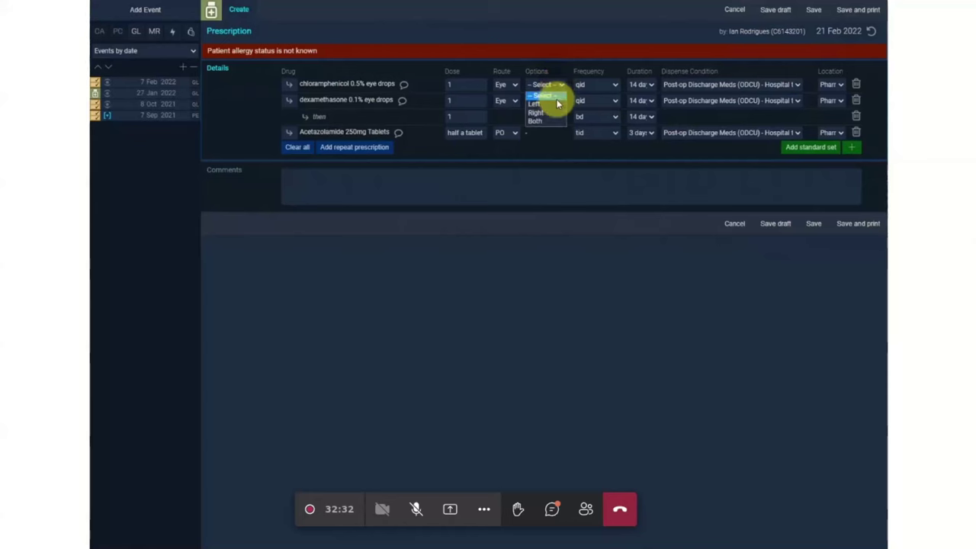
- Set the laterality of the chloramphenicol 0.5% and dexamethasone 0.1% eye drops to Left
left_click(556, 104)
left_click(557, 101)
left_click(557, 122)
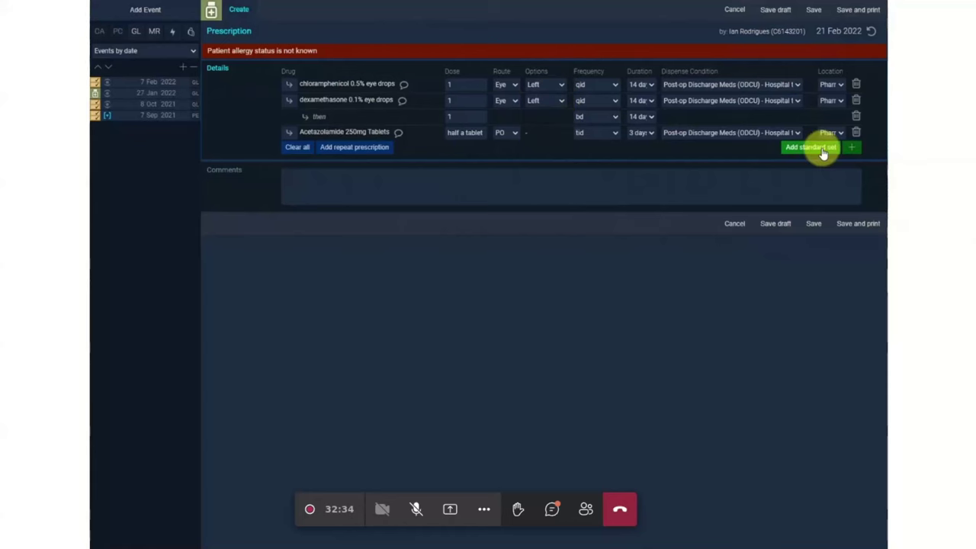
- Add bimatoprost 0.1mg in 1mL eye drops from the Glaucoma (PGAs) drugs to the prescription
left_click(852, 147)
scroll(753, 99, "down", 5)
left_click(602, 54)
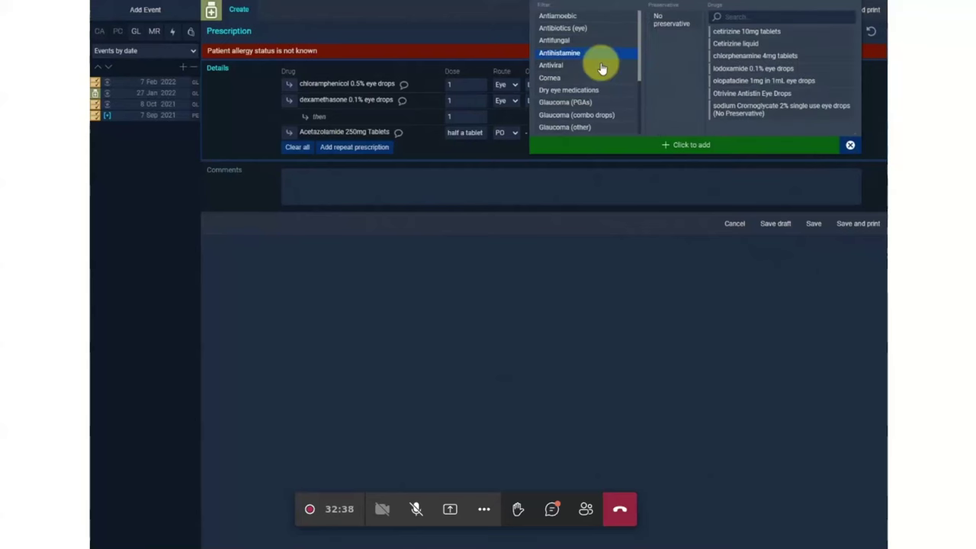
left_click(600, 67)
left_click(601, 90)
left_click(602, 102)
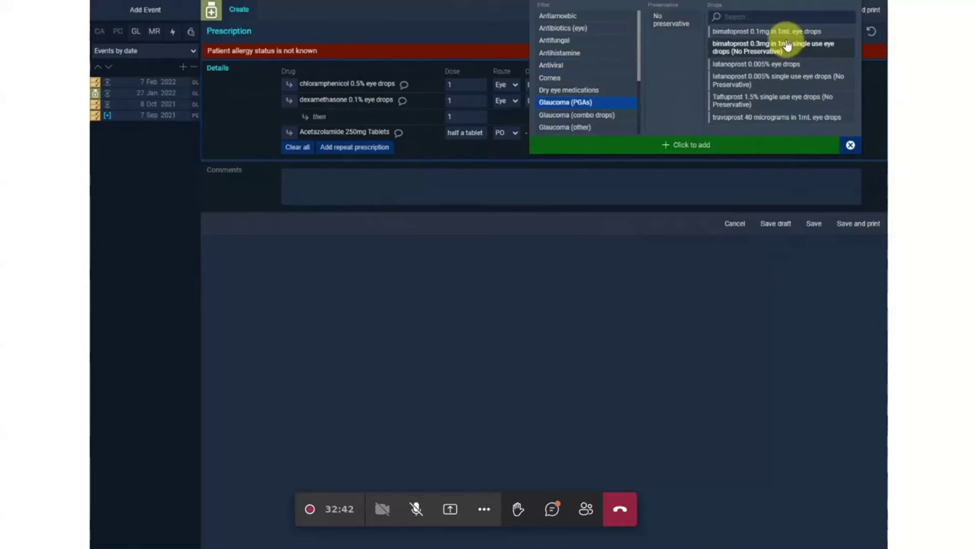
left_click(778, 32)
left_click(721, 150)
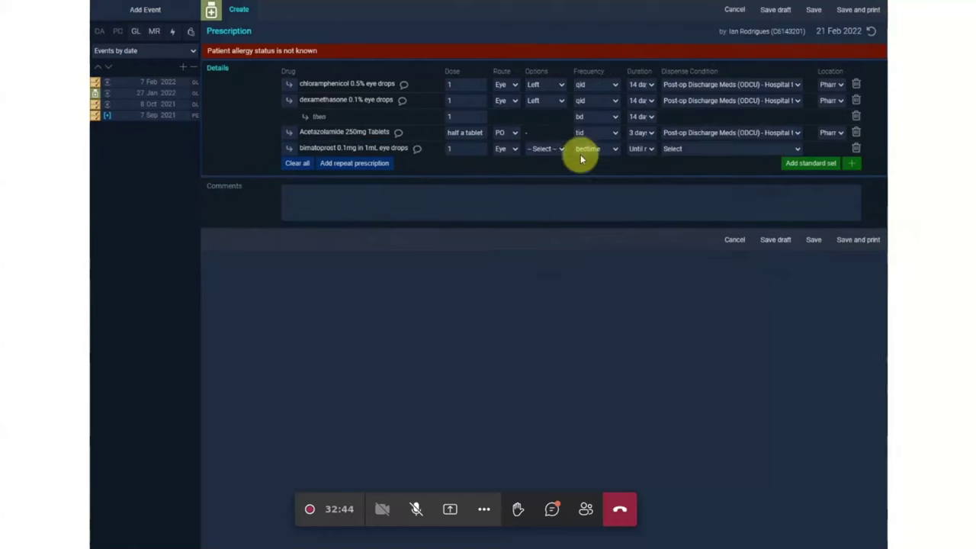
- Set bimatoprost to both eyes with dispense condition Hospital to supply and GP to continue, and save and print the prescription
left_click(562, 151)
left_click(564, 185)
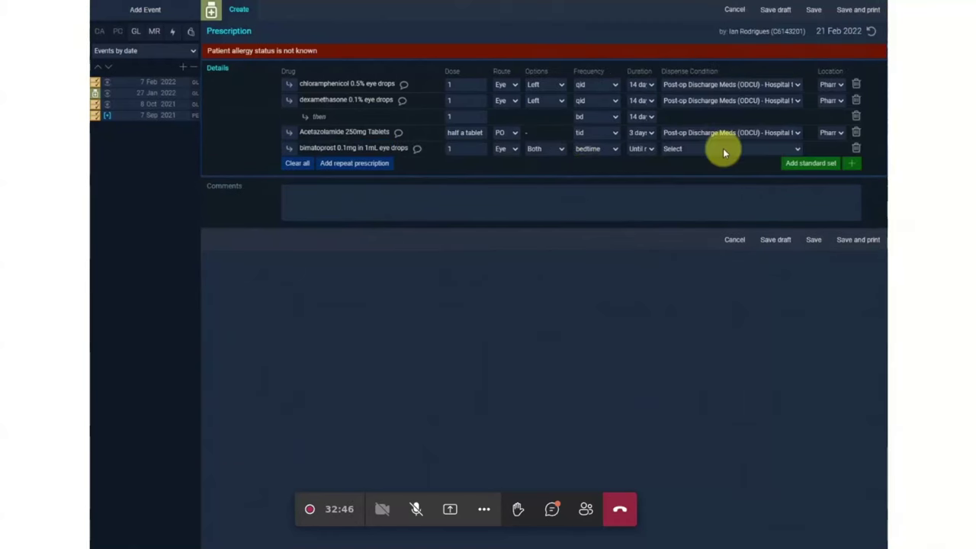
left_click(723, 149)
left_click(721, 172)
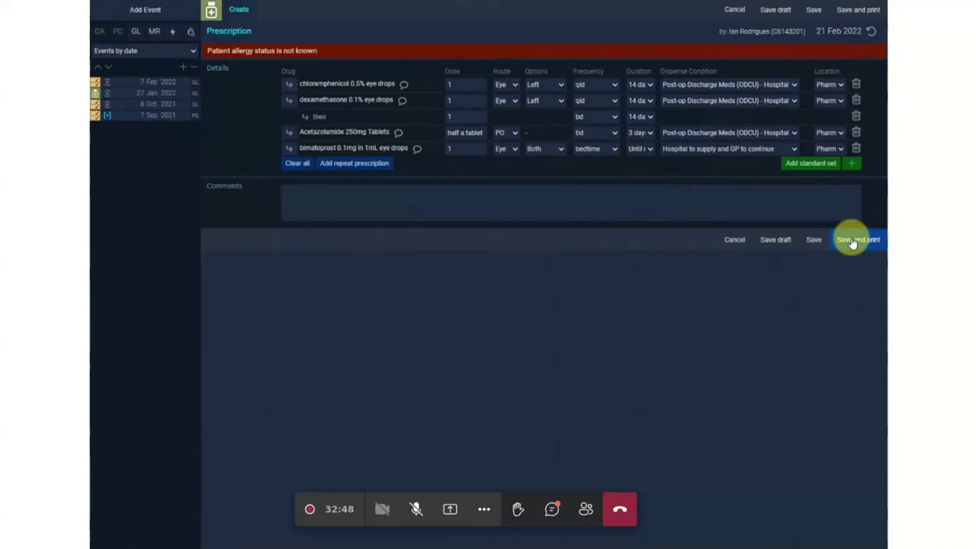
left_click(858, 240)
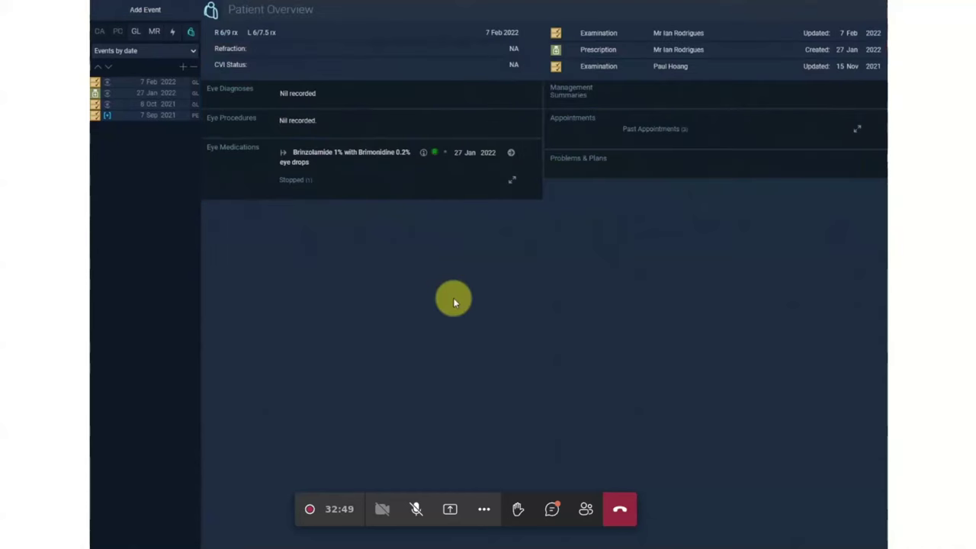
- Start a new Prescription event for the patient and open the standard drug sets
left_click(169, 25)
left_click(780, 252)
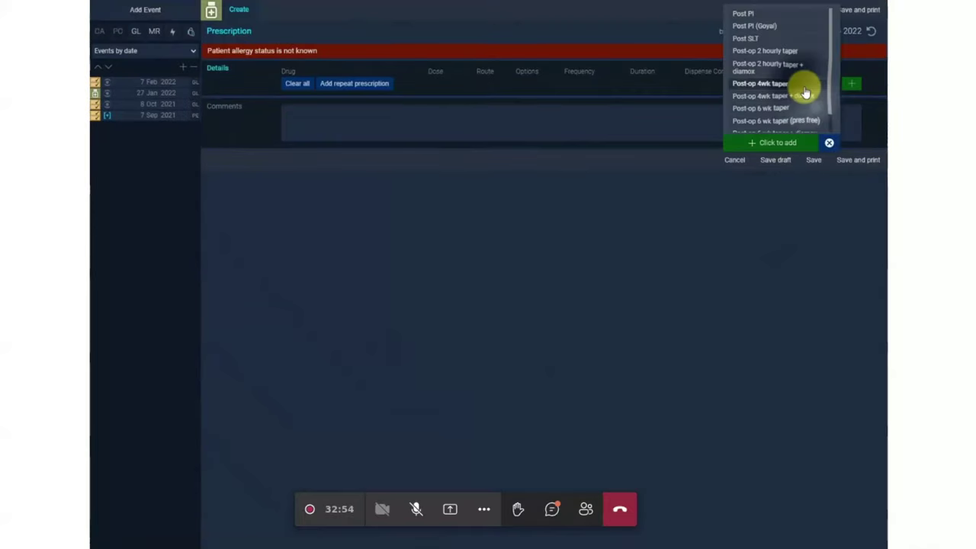
key("Right")
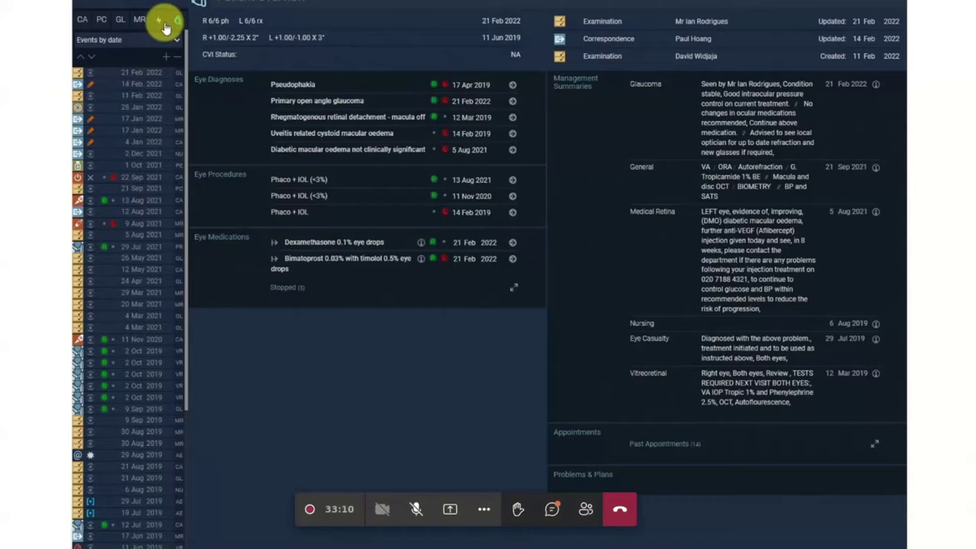
- Create a Correspondence event in the Glaucoma GL Treatment & Compliance context with the GL Follow-up Letter template
left_click(164, 24)
left_click(645, 222)
left_click(484, 291)
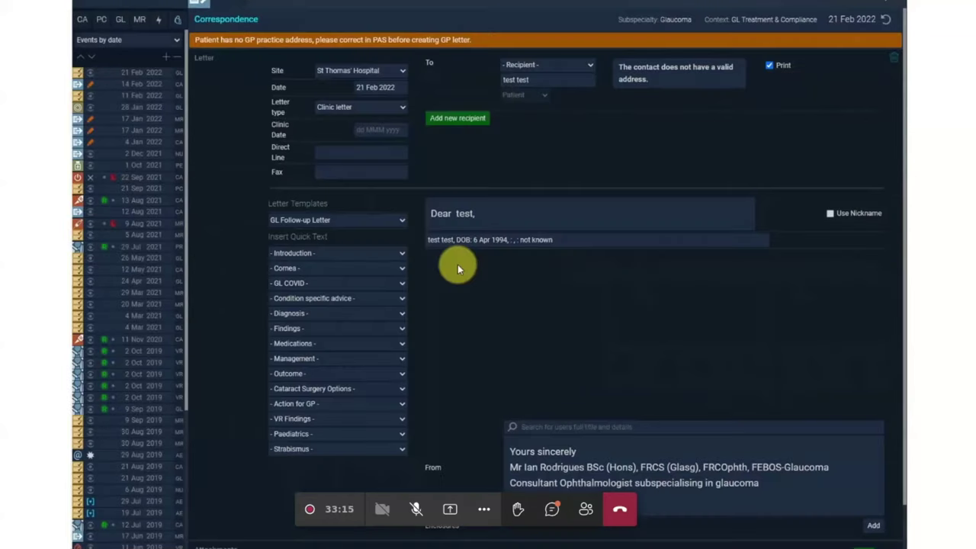
left_click(386, 221)
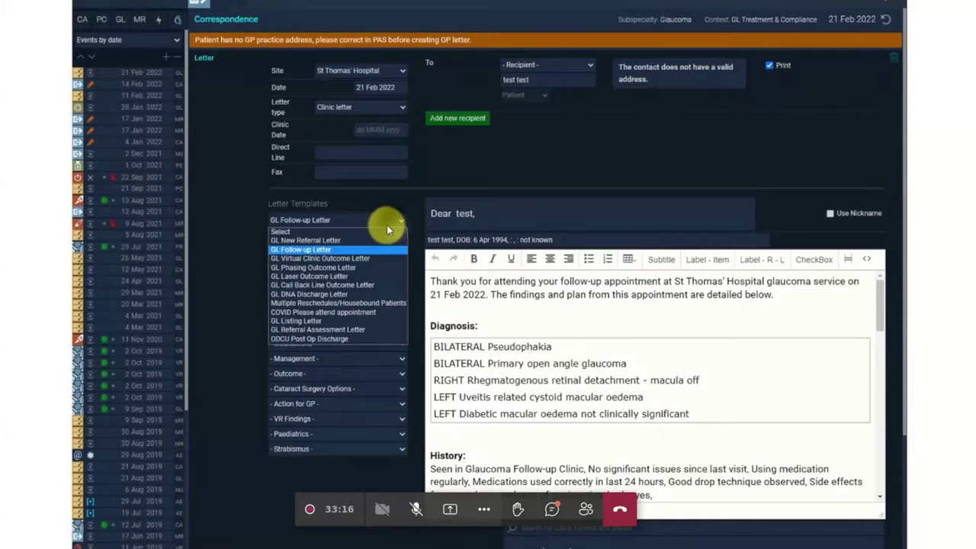
- Insert a Findings quick text beneath the Visual Acuity table in the body of the follow-up letter
left_click_drag(877, 292, 889, 322)
scroll(889, 322, "down", 2)
left_click_drag(883, 175, 831, 224)
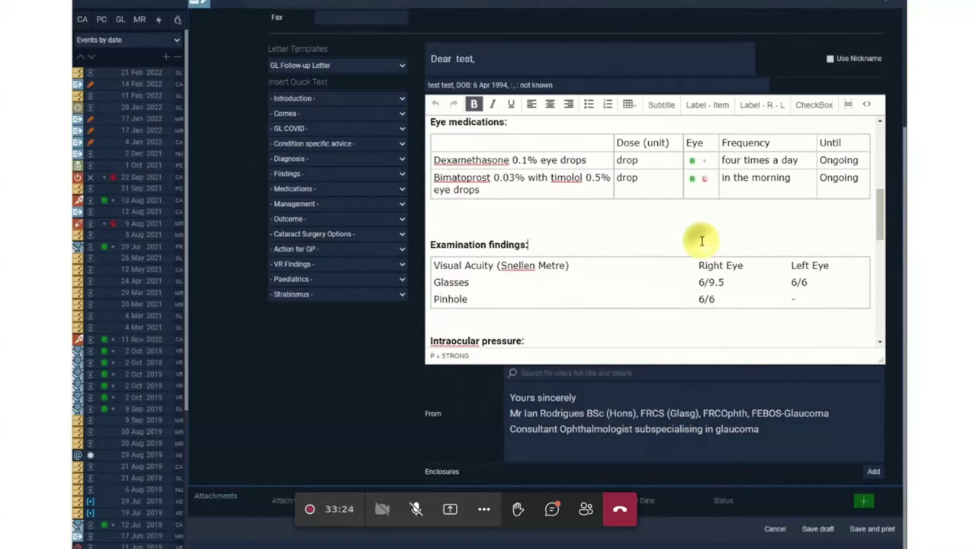
left_click(498, 315)
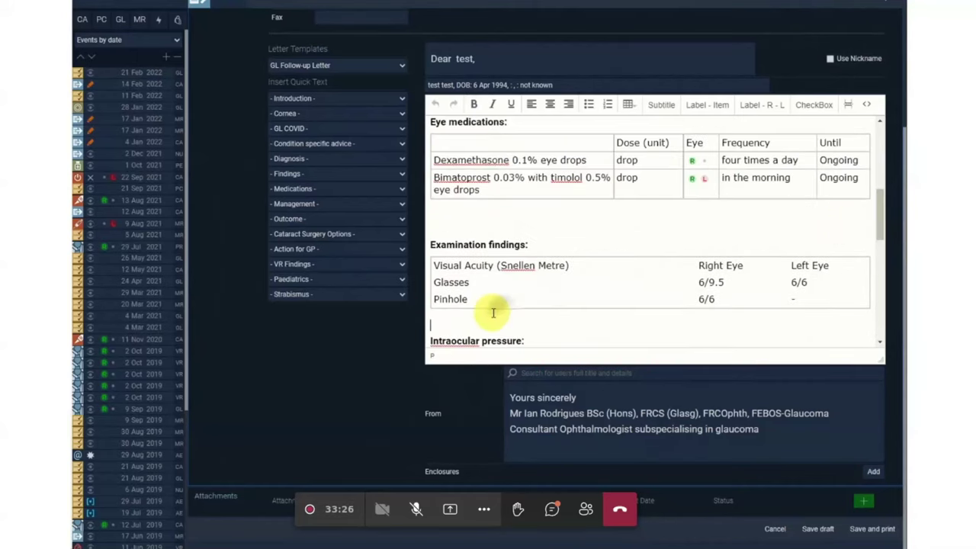
left_click(334, 175)
left_click(323, 230)
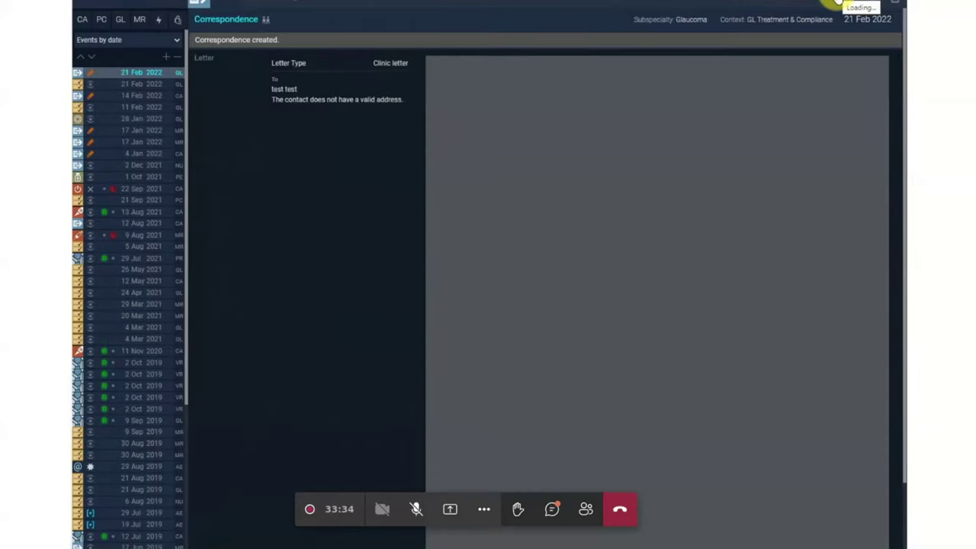
- Switch to the Glaucoma service analytics and list the patients who are 61 weeks overdue for follow-up
key("alt+Tab")
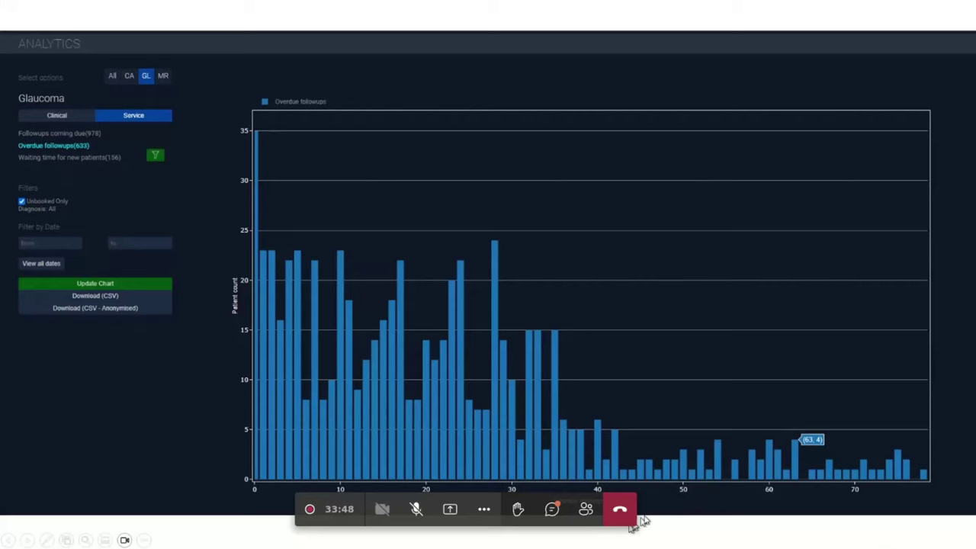
left_click(800, 453)
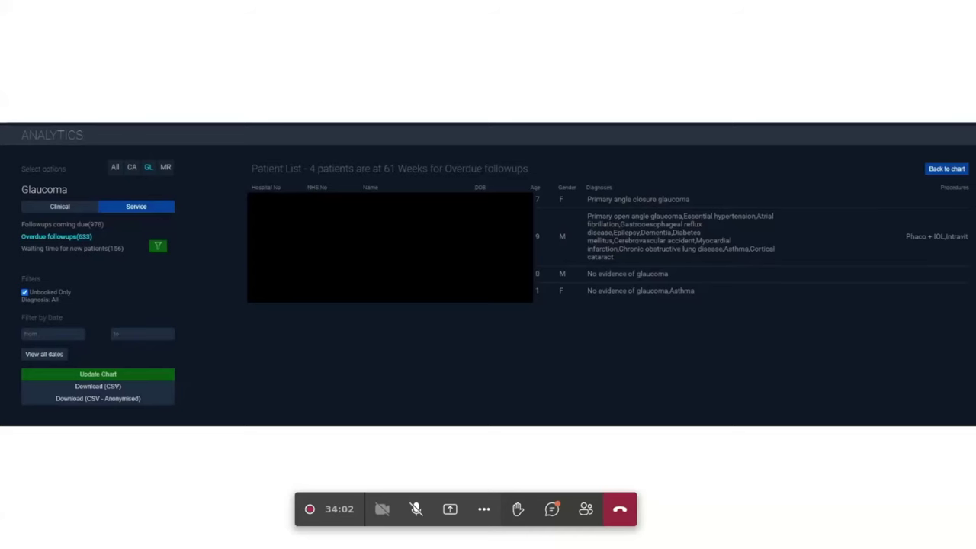
left_click(76, 254)
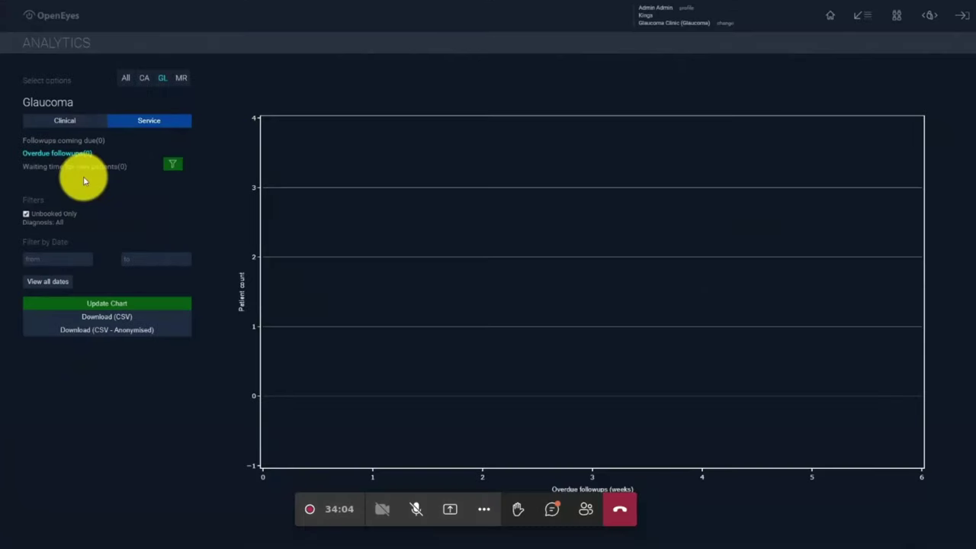
- Show the Glaucoma clinical diagnoses chart, list the Secondary glaucoma patients and open the first patient's overview
left_click(80, 124)
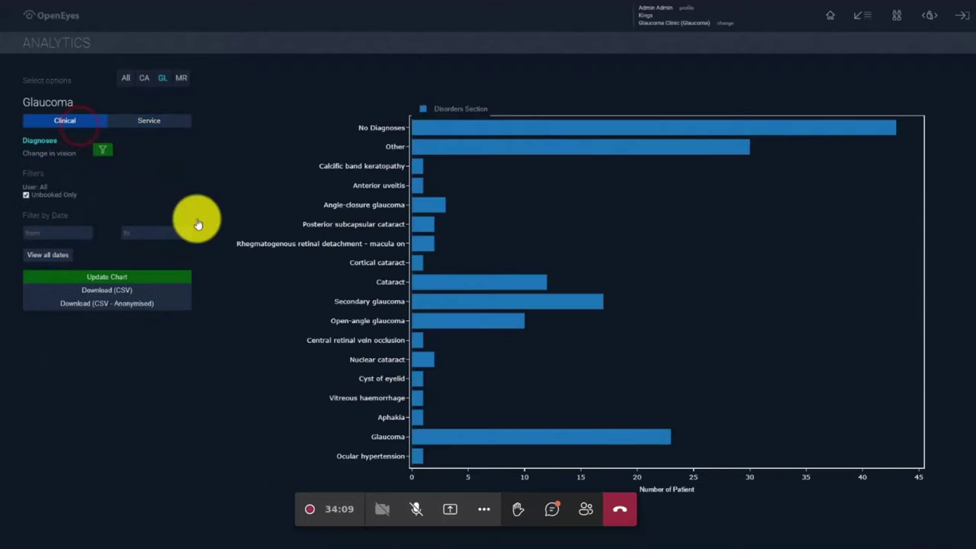
left_click(430, 305)
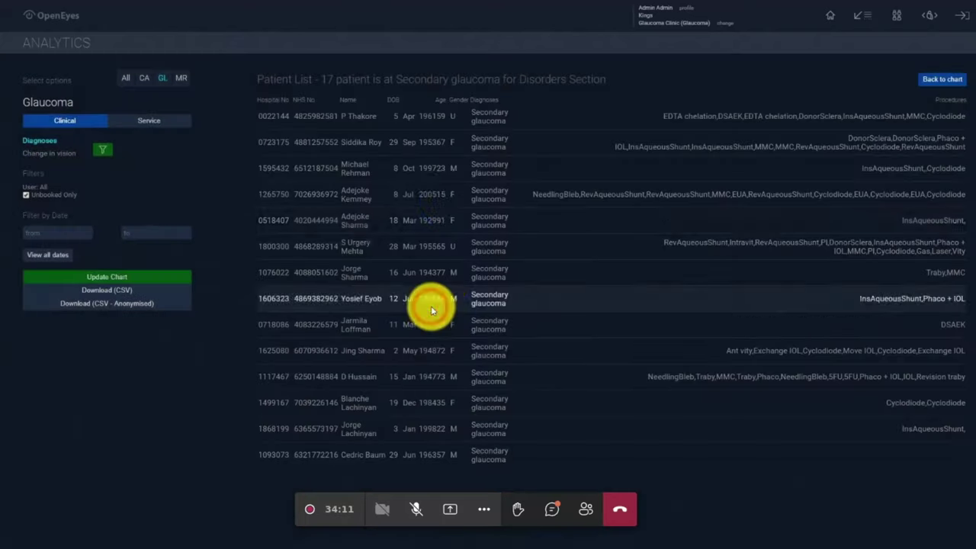
left_click(497, 124)
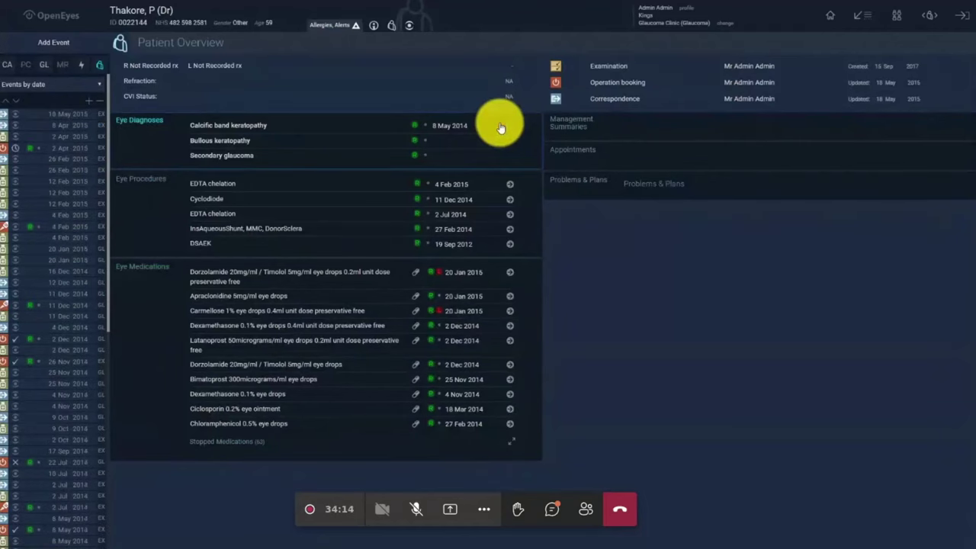
- Chart Medical Retina change in vision for the right eye, filtered to Lucentis treatment and CRVO diagnosis
key("alt+Left")
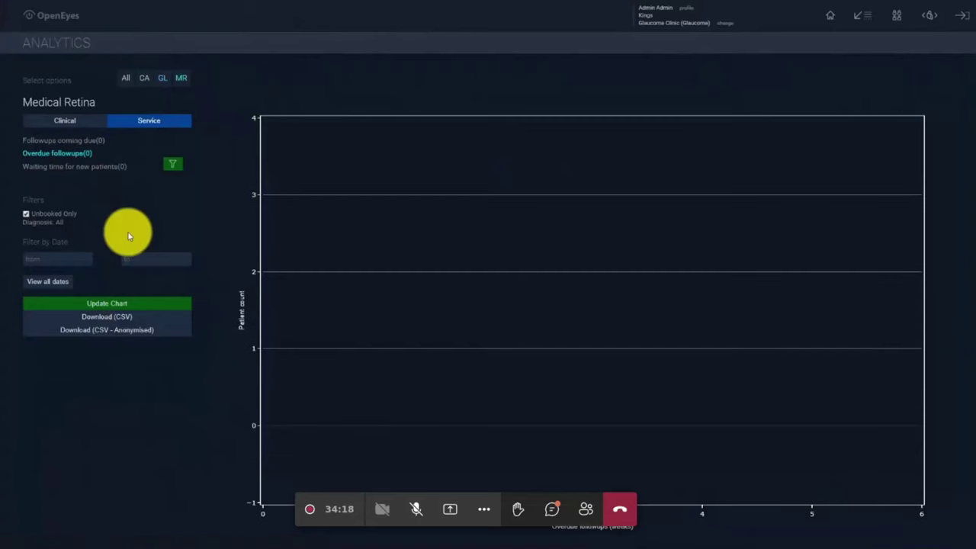
left_click(65, 120)
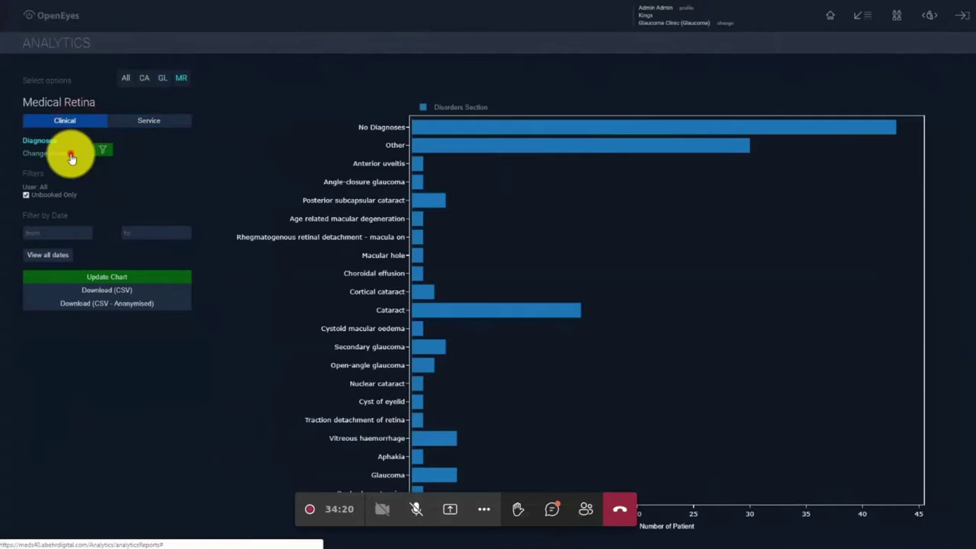
left_click(97, 154)
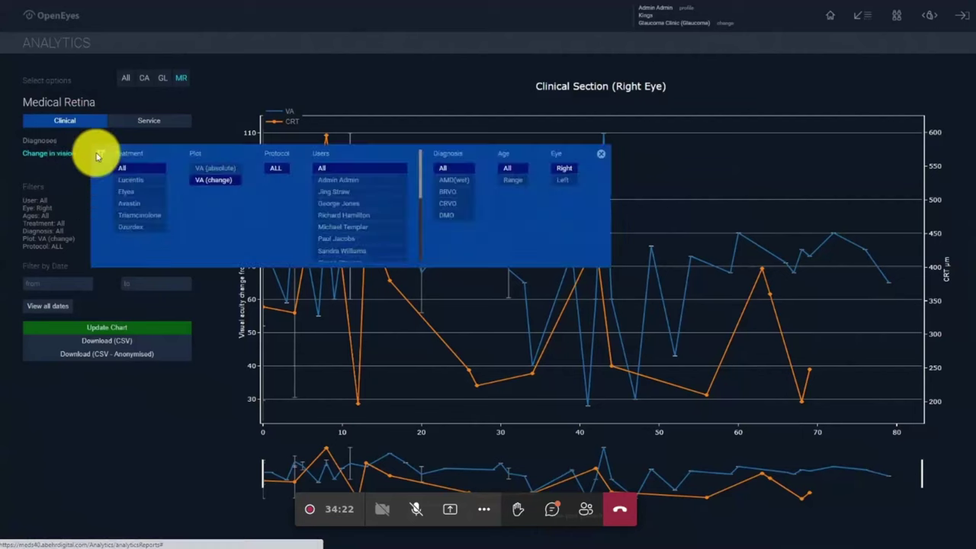
left_click(131, 181)
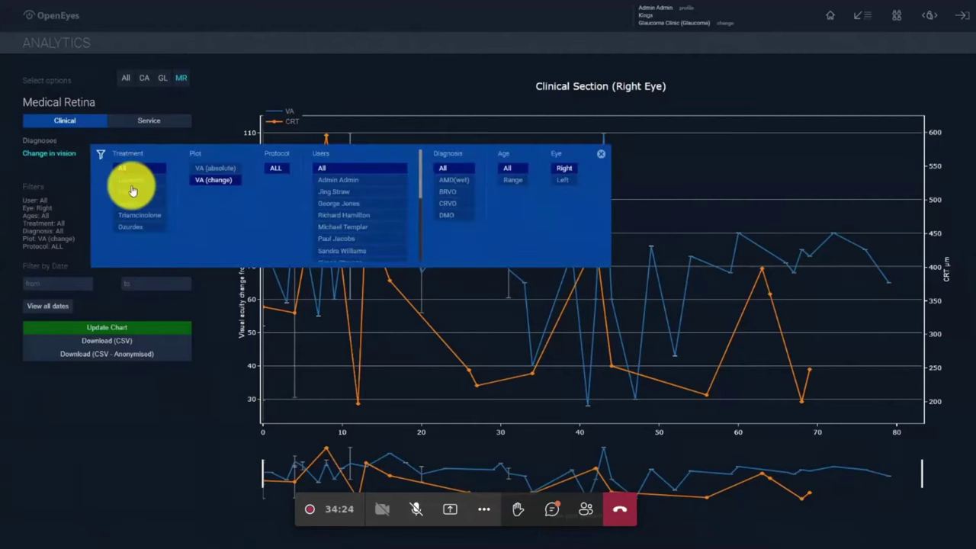
left_click(131, 182)
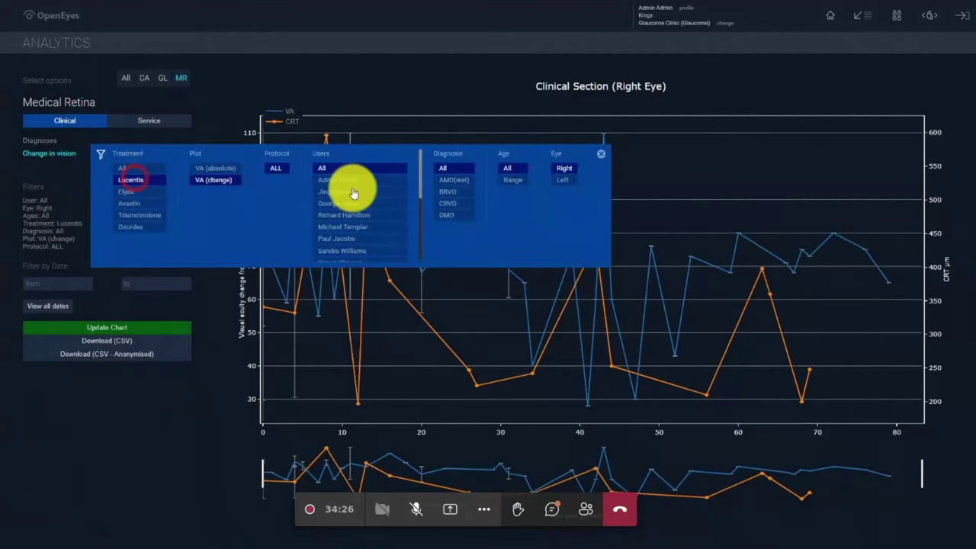
left_click(186, 325)
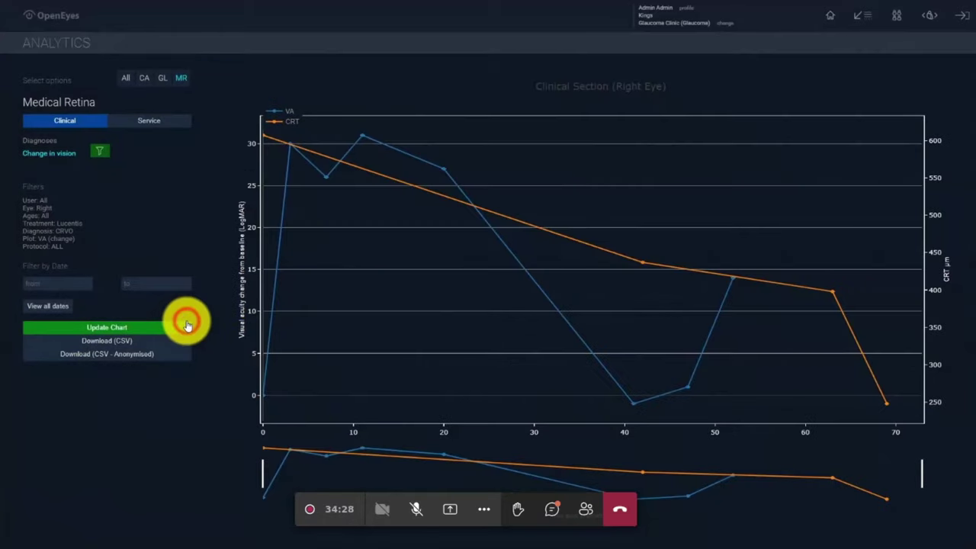
- Return to the Medical Retina service view and reload the Change in vision chart with all treatments and diagnoses
left_click(149, 121)
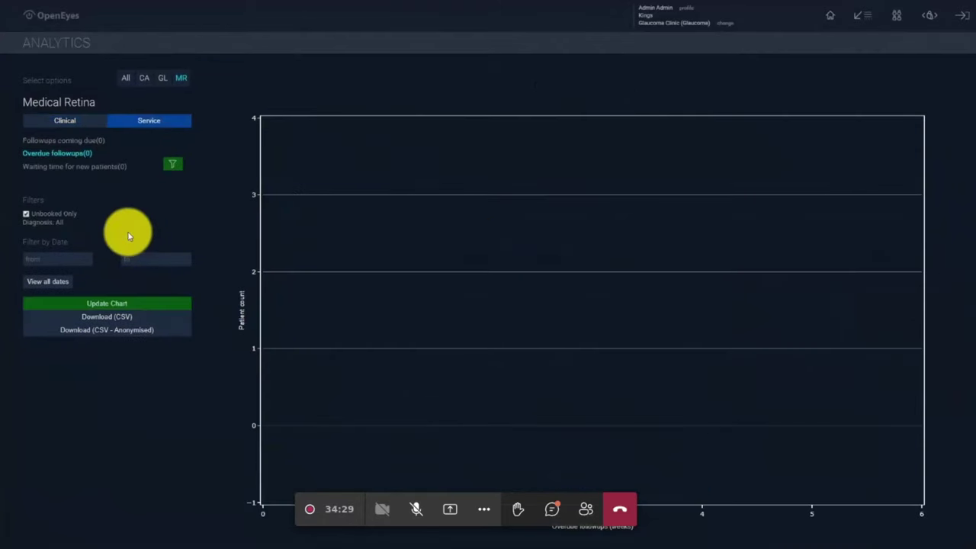
left_click(78, 122)
left_click(70, 155)
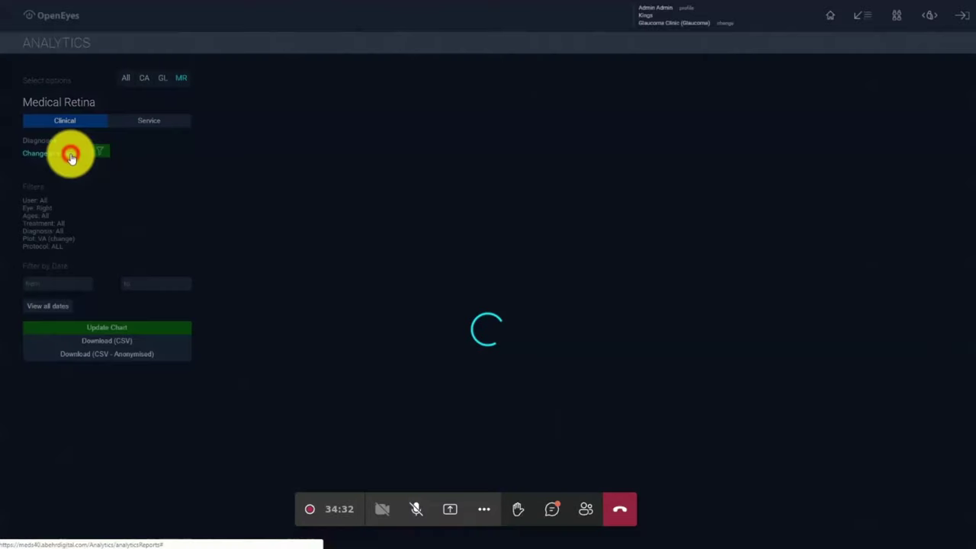
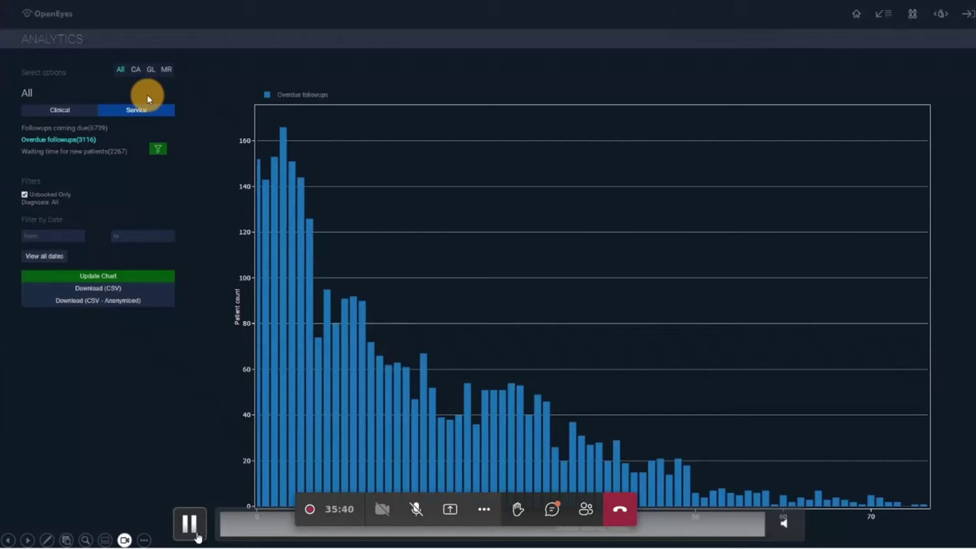
- Start the Surgical Pathway demo video in the slide show at the live clinic list section
left_click(196, 532)
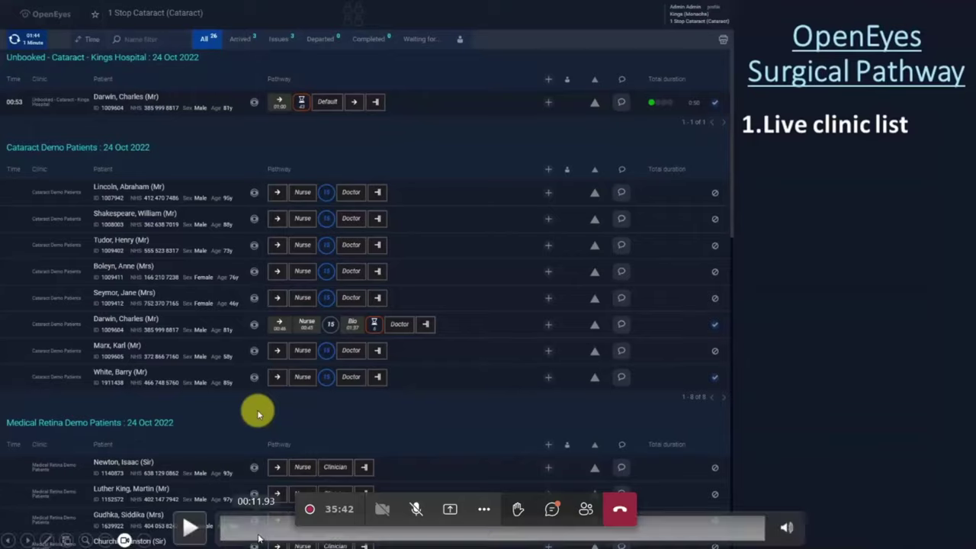
left_click(191, 527)
left_click(191, 529)
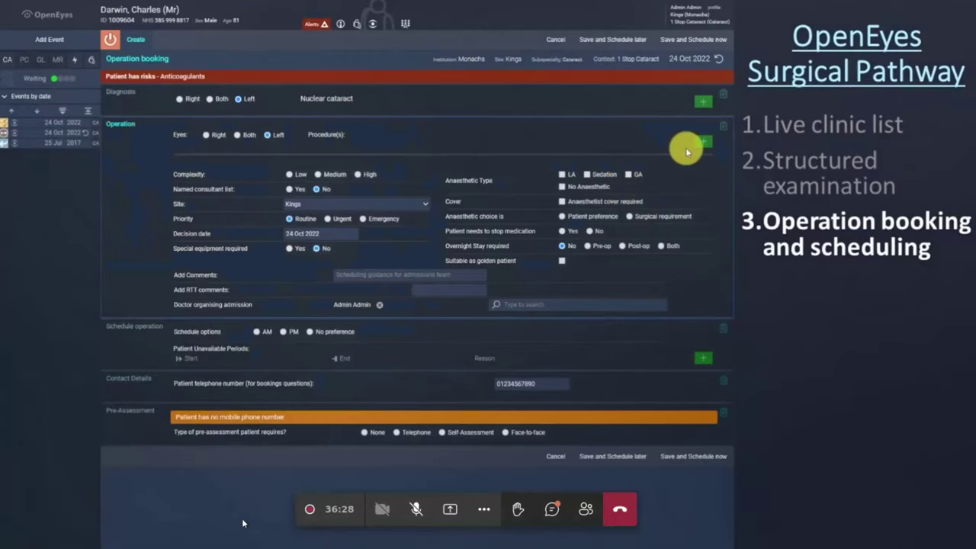
- Pause and resume the demo video at the cataract operation booking form and at the Partial Bookings Waiting List
mouse_move(244, 518)
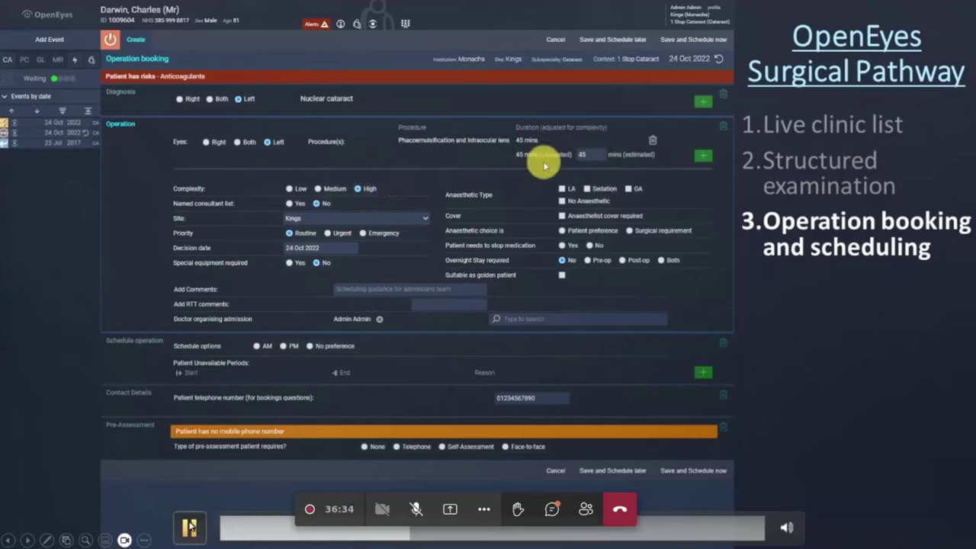
left_click(190, 526)
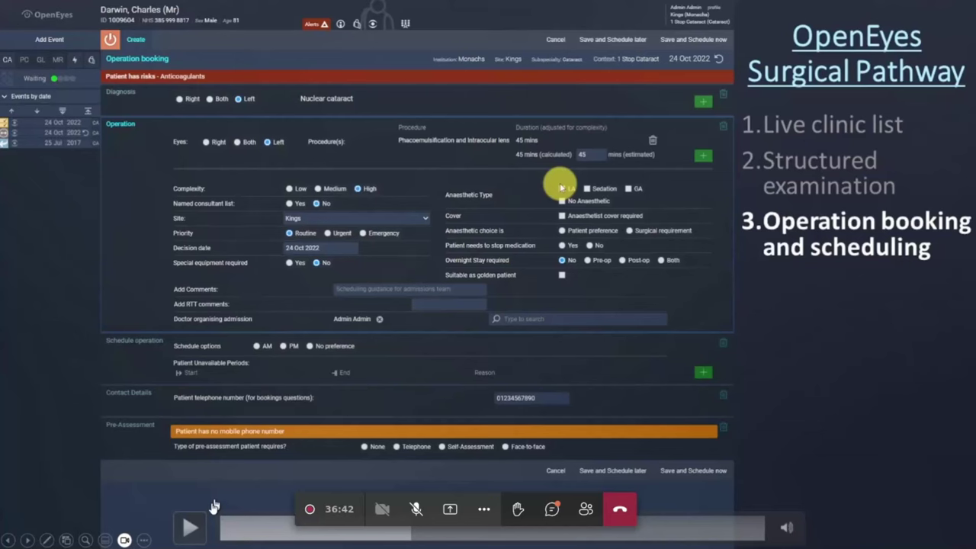
left_click(191, 527)
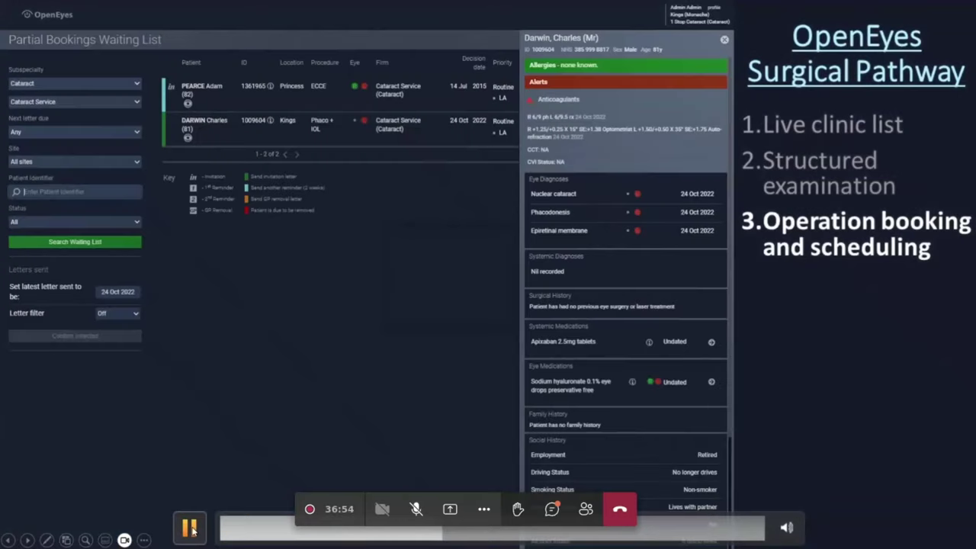
left_click(191, 528)
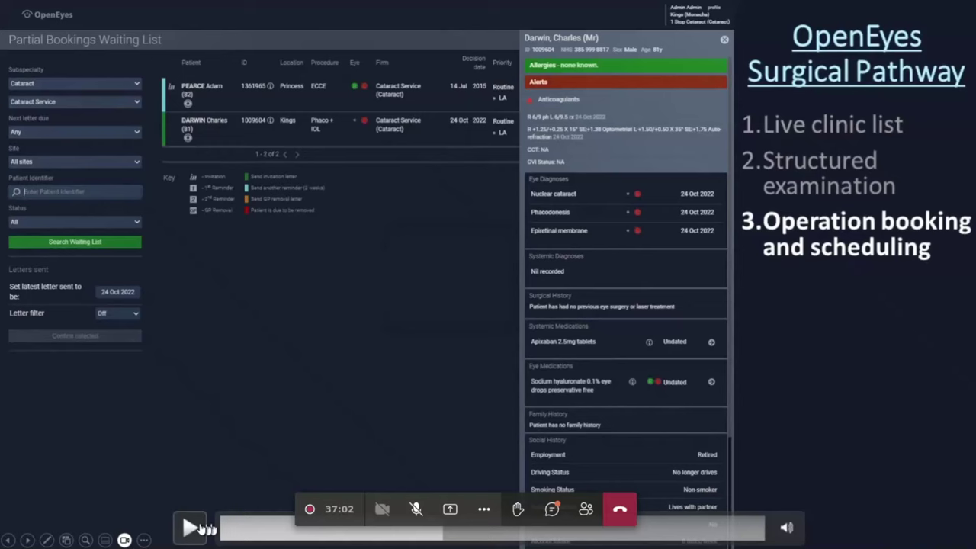
left_click(190, 528)
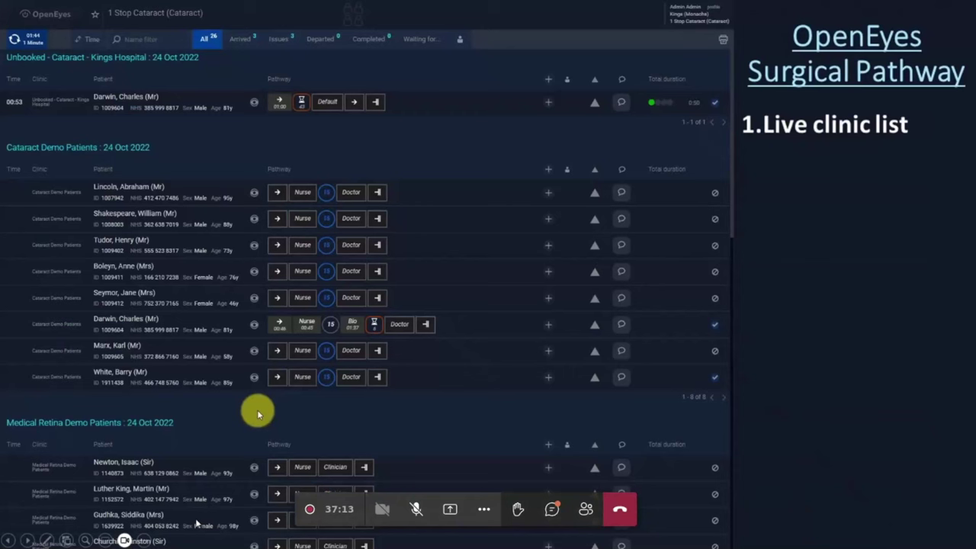
- Skip the restarted demo video forward through operation booking and scheduling to the linked consent form section
left_click(196, 523)
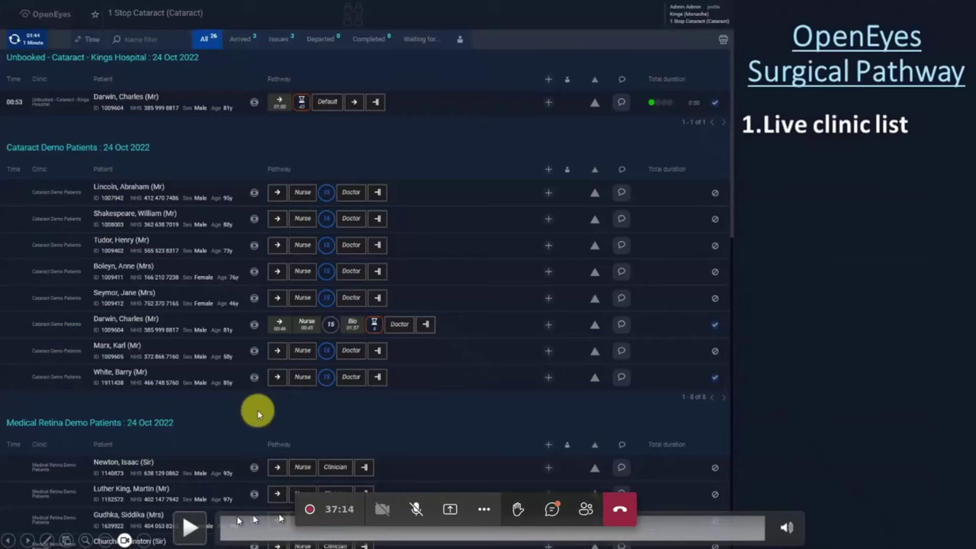
left_click(386, 530)
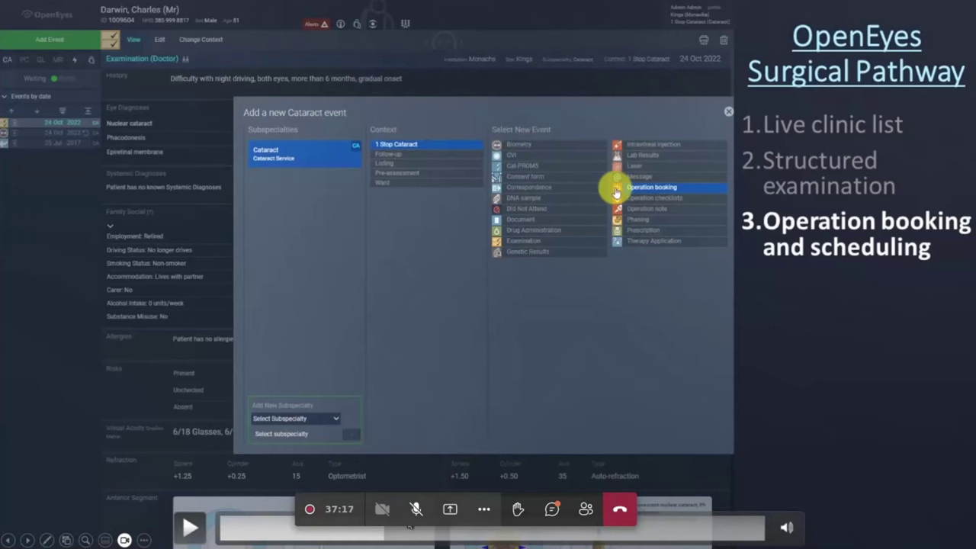
left_click(411, 528)
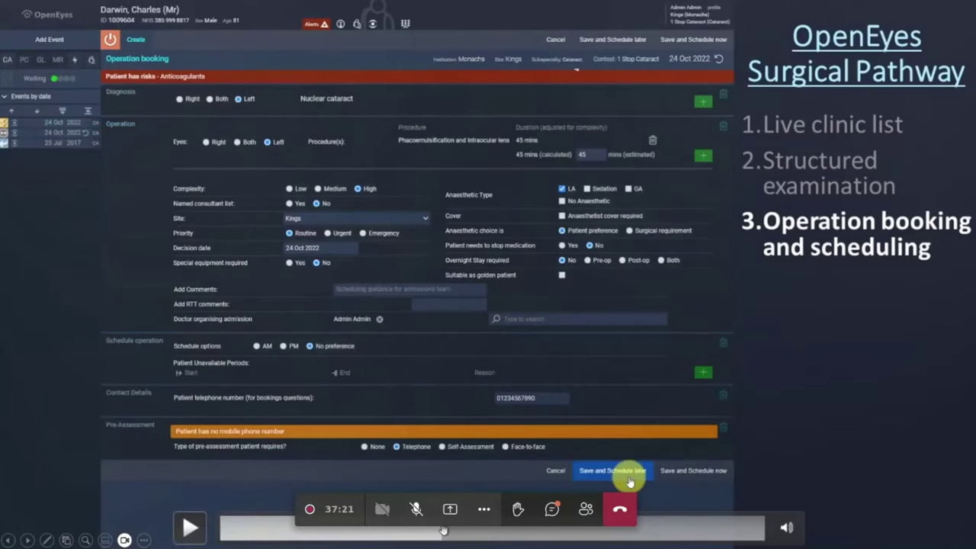
left_click(442, 528)
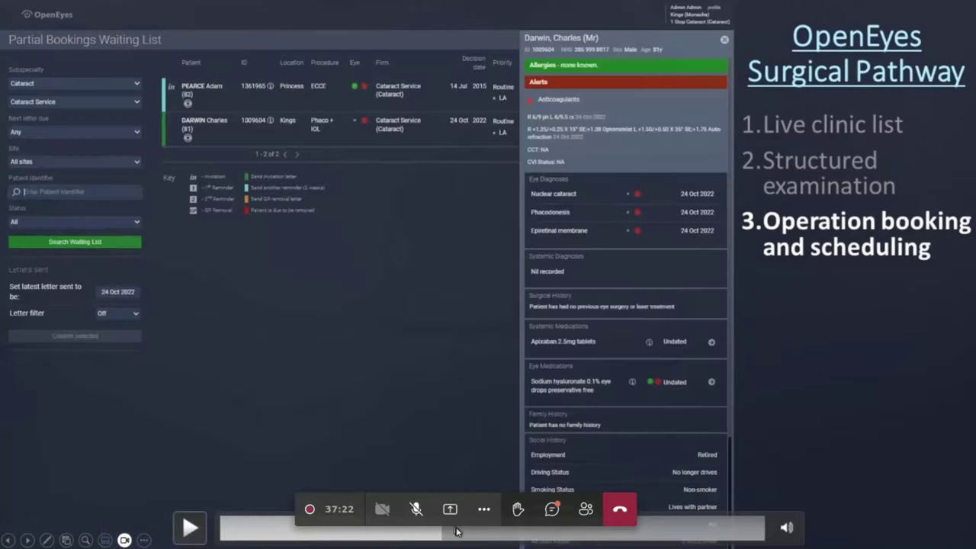
left_click(456, 528)
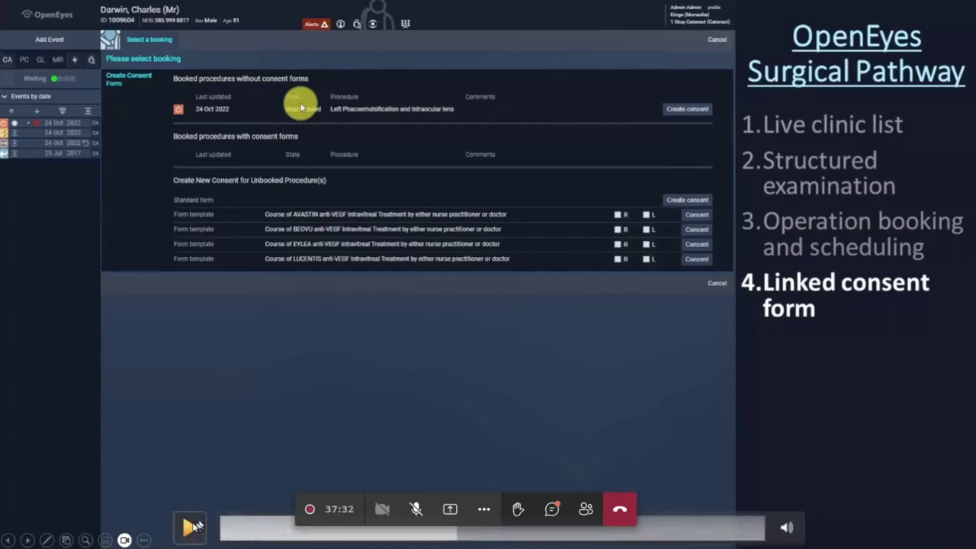
- Play the demo video through the linked consent form, pausing at the left eye's lens selection in Integrated biometry before resuming
left_click(192, 527)
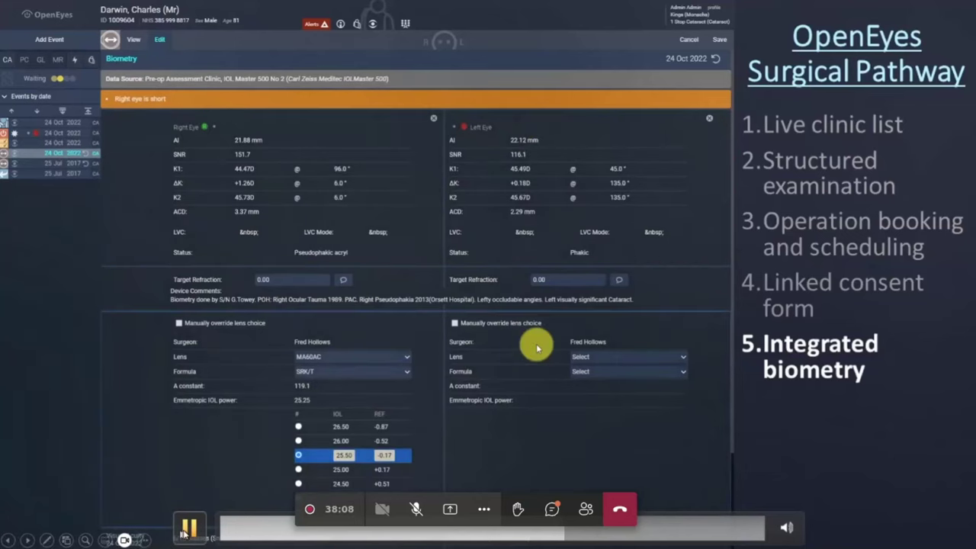
left_click(187, 528)
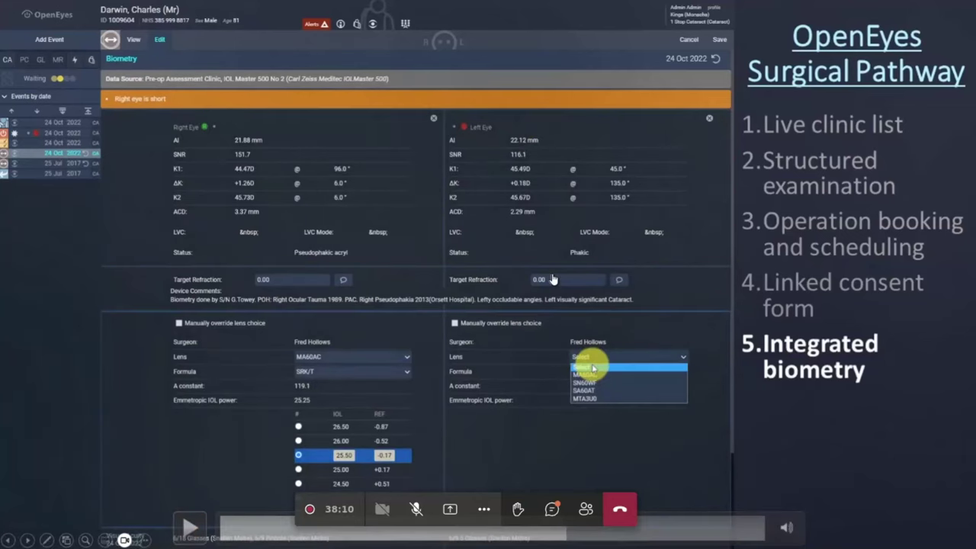
left_click(186, 526)
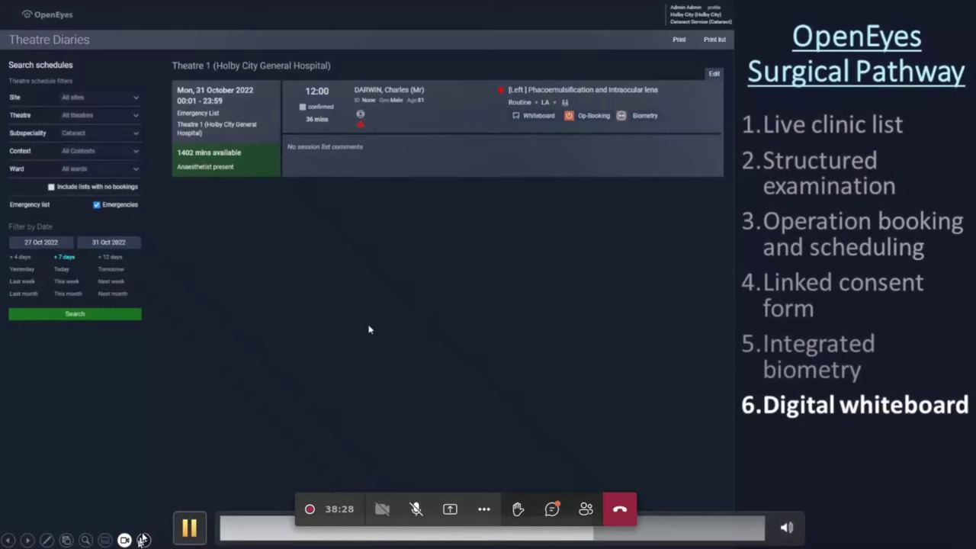
- Pause and resume the demo video at the Theatre Diaries and the digital whiteboard, playing on to the automated outcome data
left_click(188, 528)
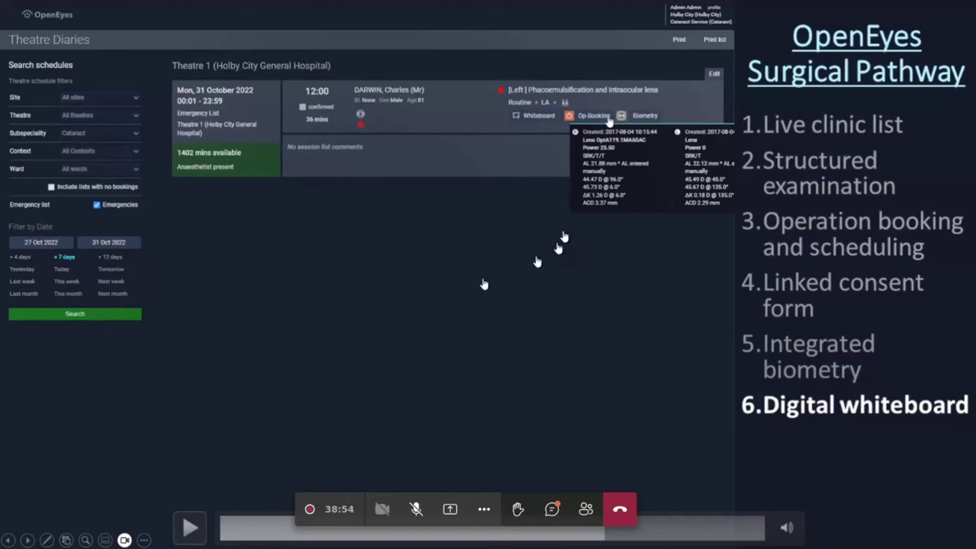
left_click(190, 528)
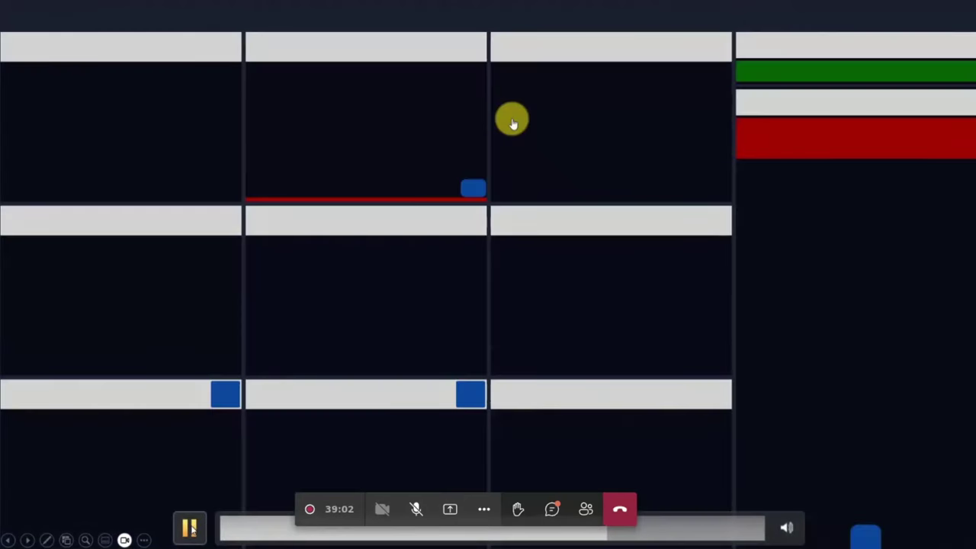
left_click(190, 528)
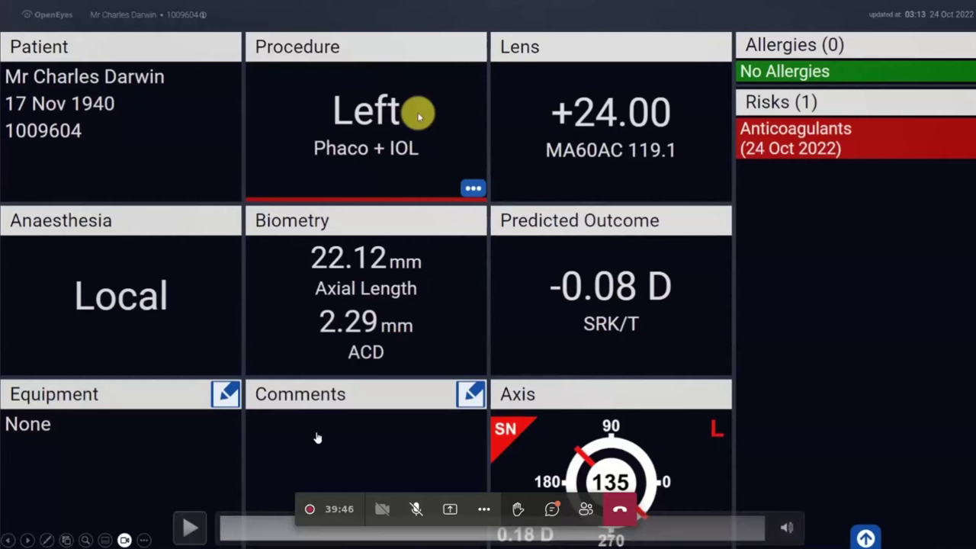
left_click(191, 533)
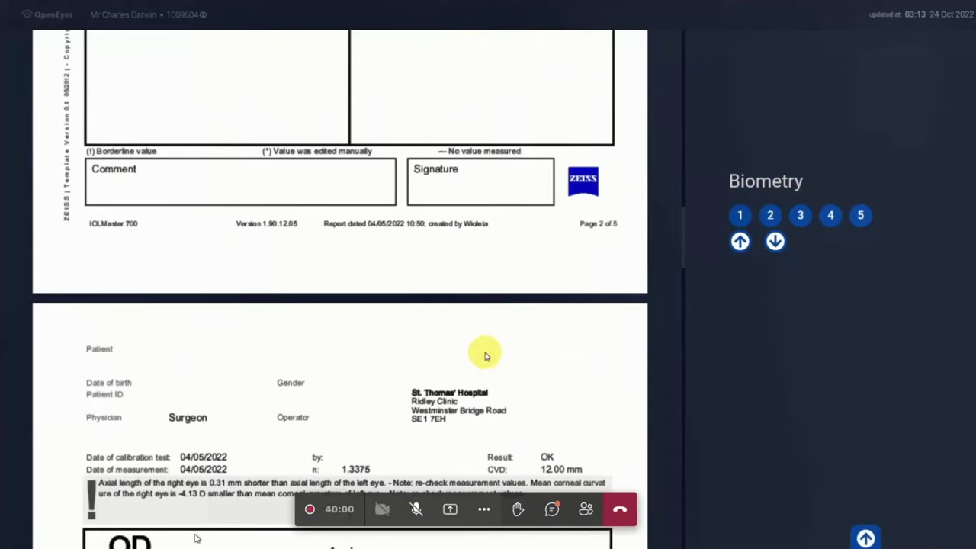
mouse_move(197, 536)
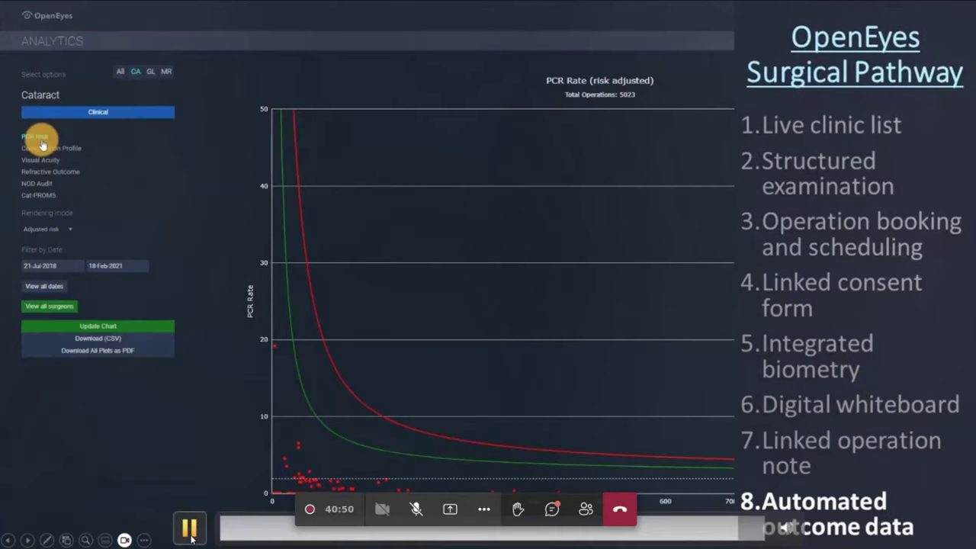
- Pause and resume the demo video at the Cataract PCR Risk and Refractive Outcome analytics charts
left_click(192, 531)
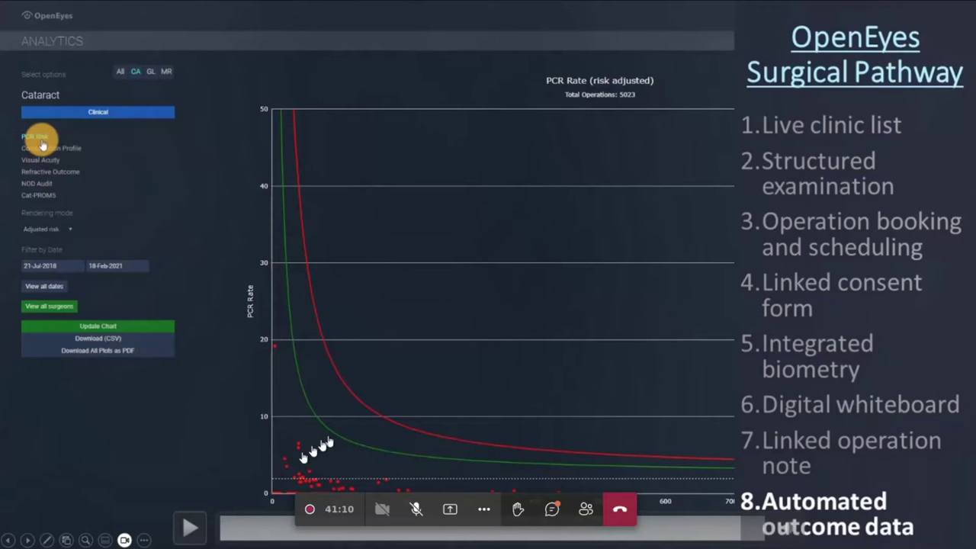
left_click(191, 534)
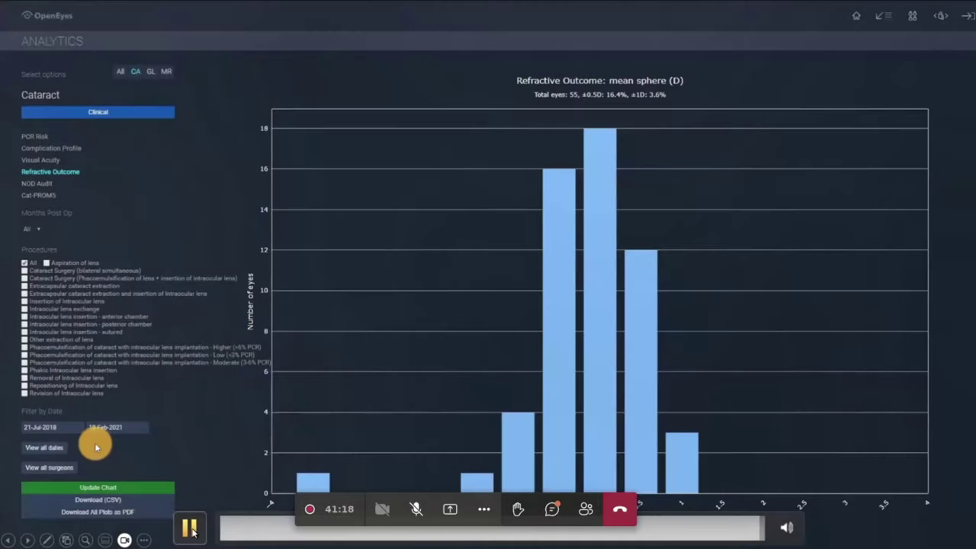
left_click(191, 529)
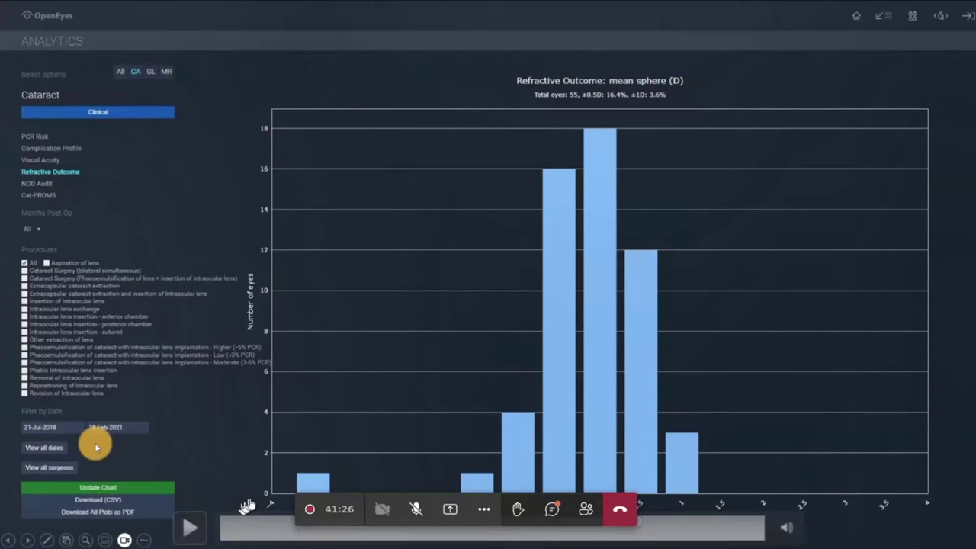
left_click(267, 494)
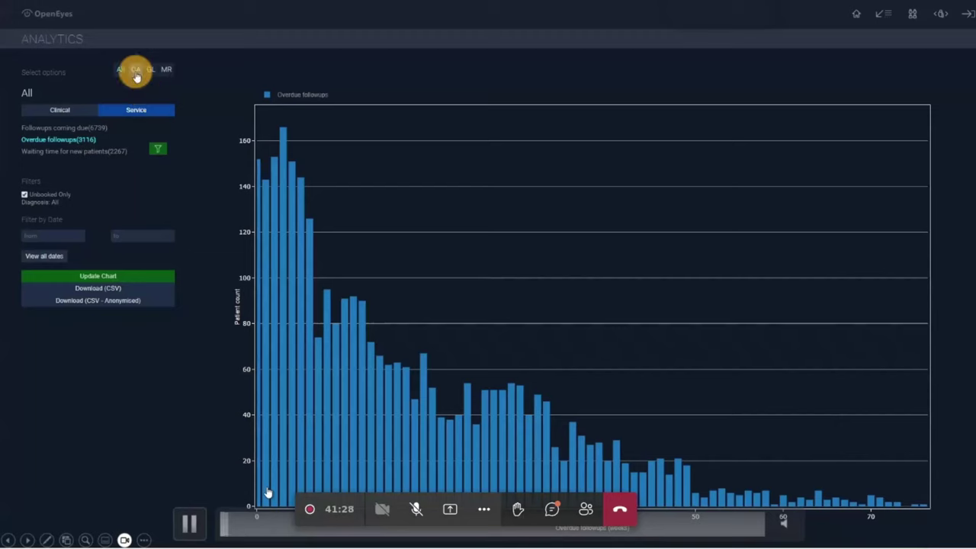
- Advance the presentation through the Thanks and Questions slides, and switch to the OpenEyes draft examination in the browser
key("Right")
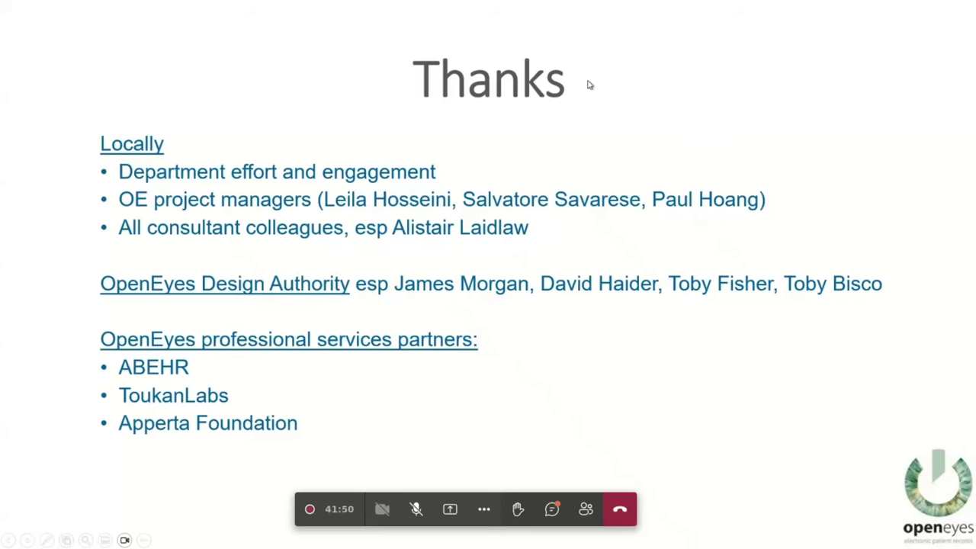
left_click(570, 124)
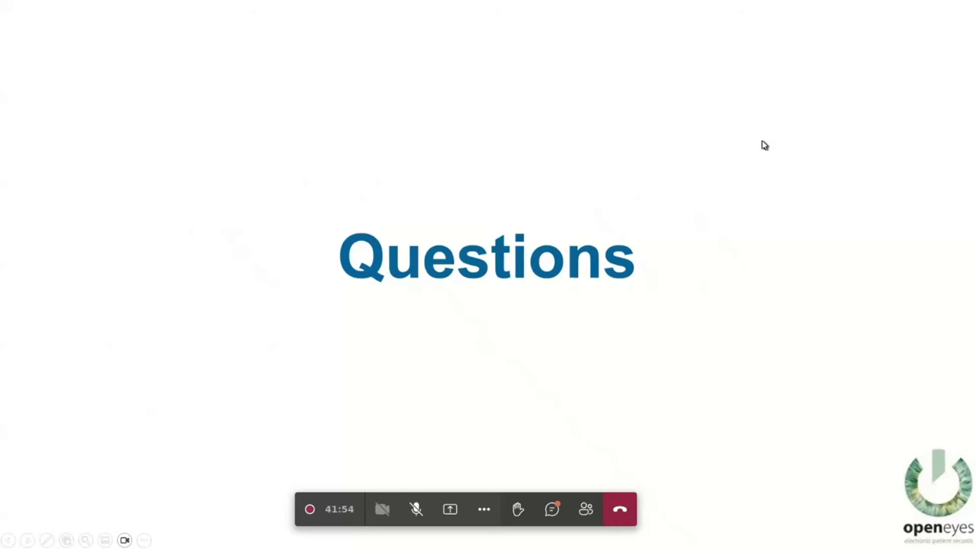
key("alt+Tab")
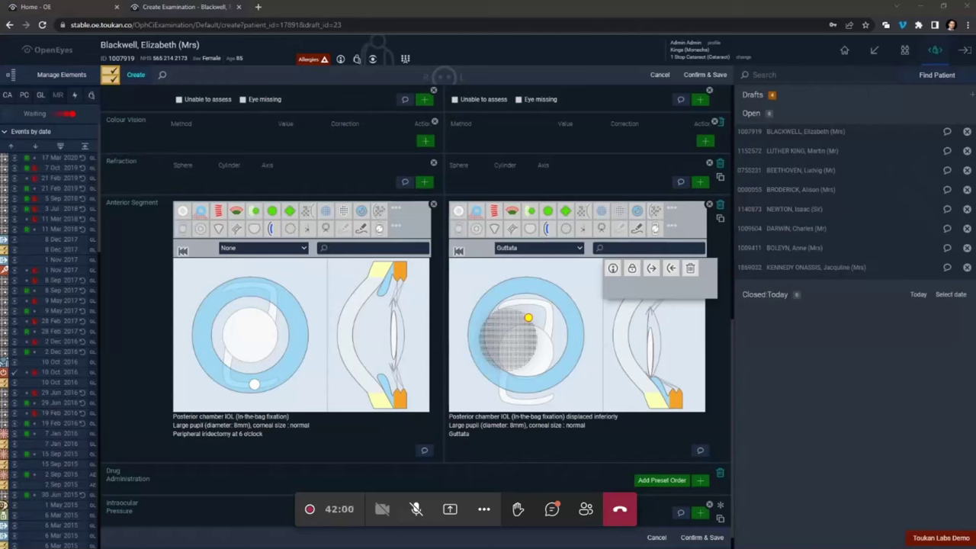
left_click(911, 57)
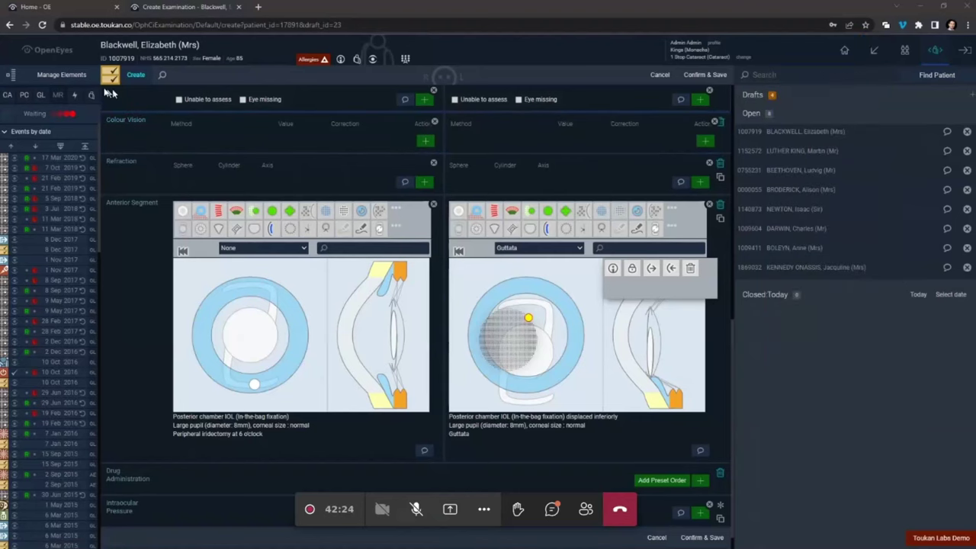
- Add the Retinoscopy element to the examination and bring the new section into view
left_click(48, 76)
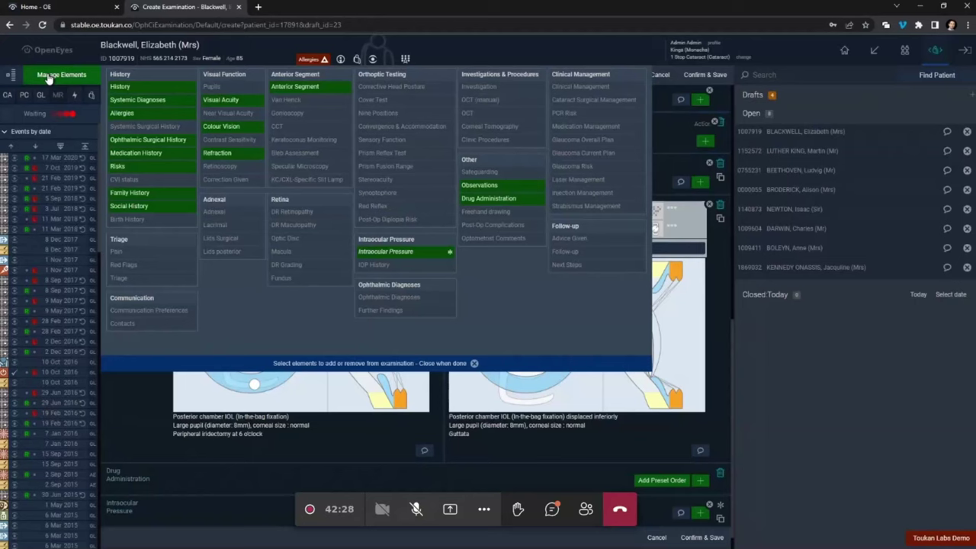
left_click(219, 126)
left_click(221, 169)
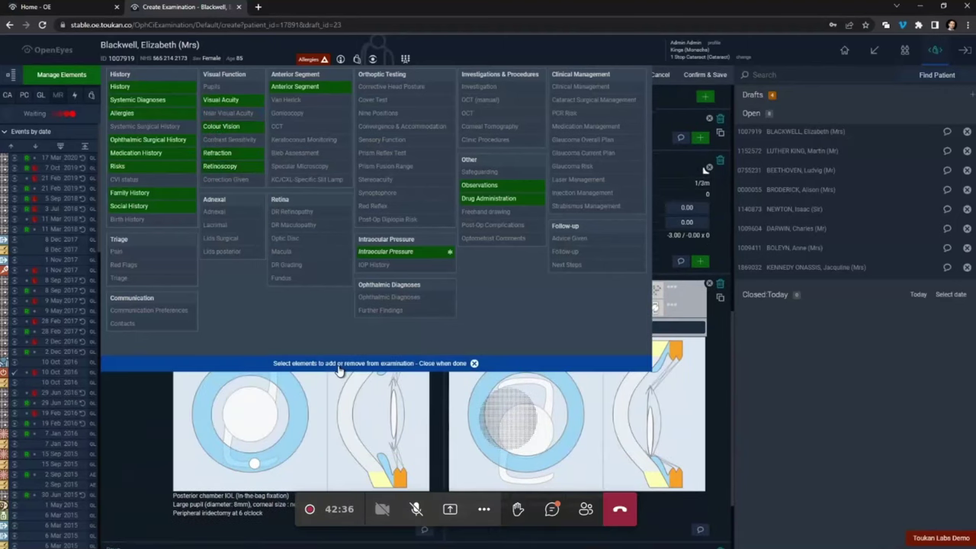
left_click(341, 368)
scroll(342, 356, "up", 3)
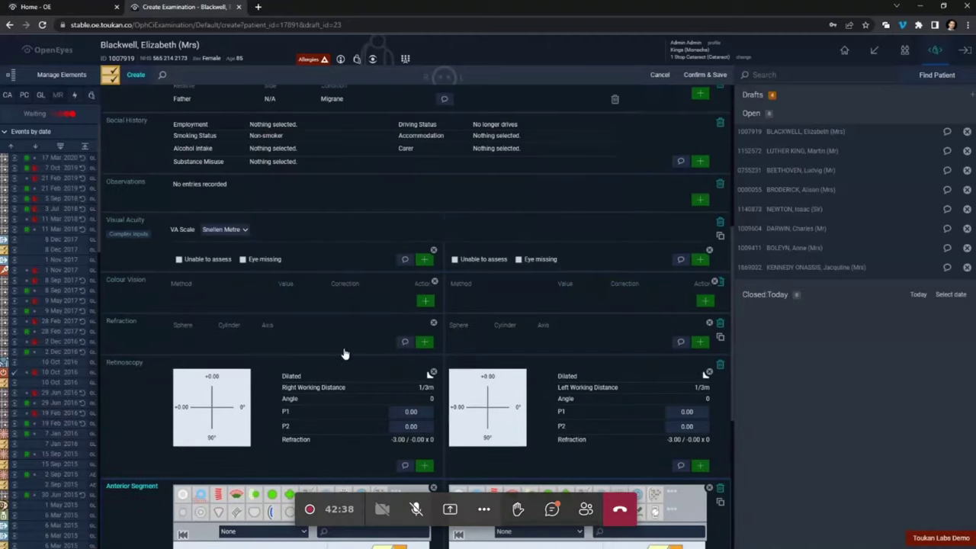
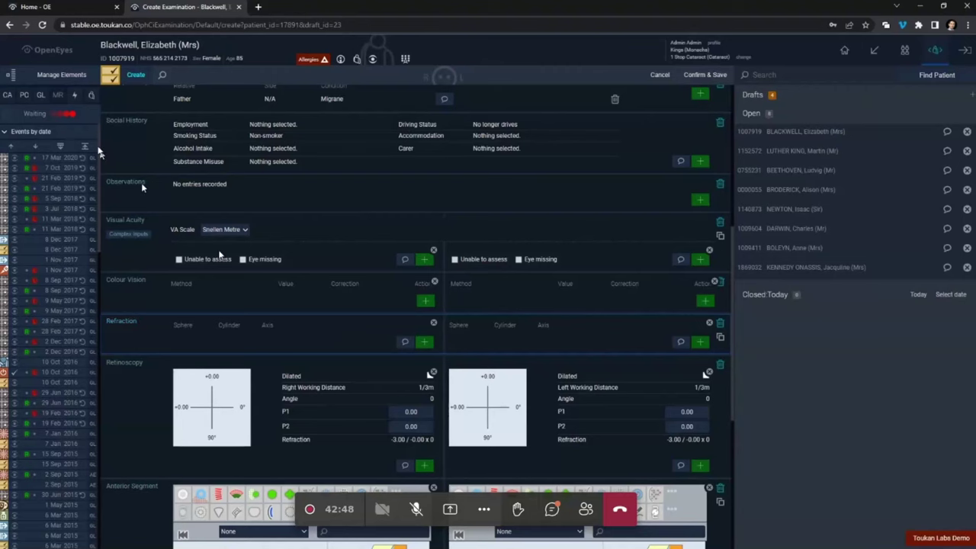
- Check the examination's selected elements and view the right eye's Refraction entry options without adding a value
left_click(69, 81)
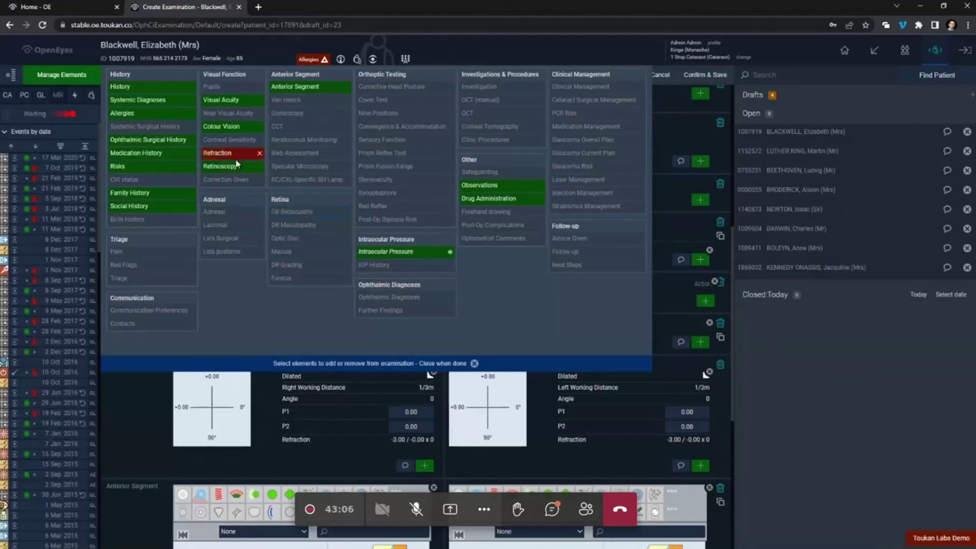
left_click(379, 347)
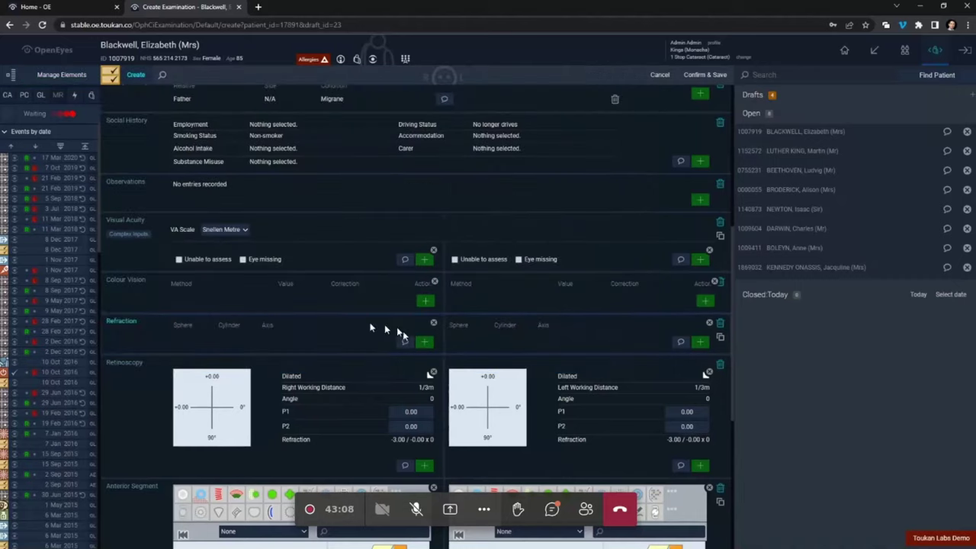
left_click(424, 341)
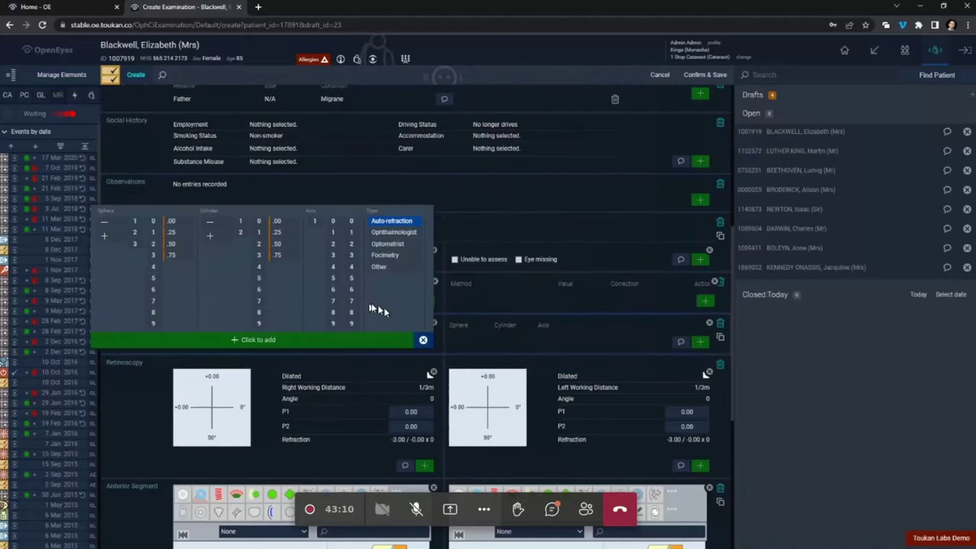
left_click(423, 340)
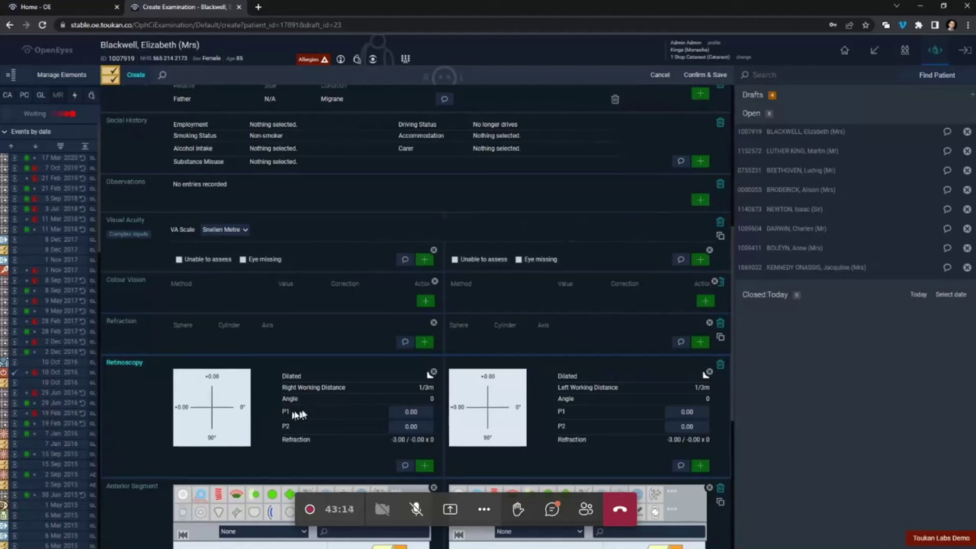
- View the right eye's Retinoscopy entry options for working distance, angle, P1 and P2 without adding a value
left_click(405, 423)
left_click(424, 466)
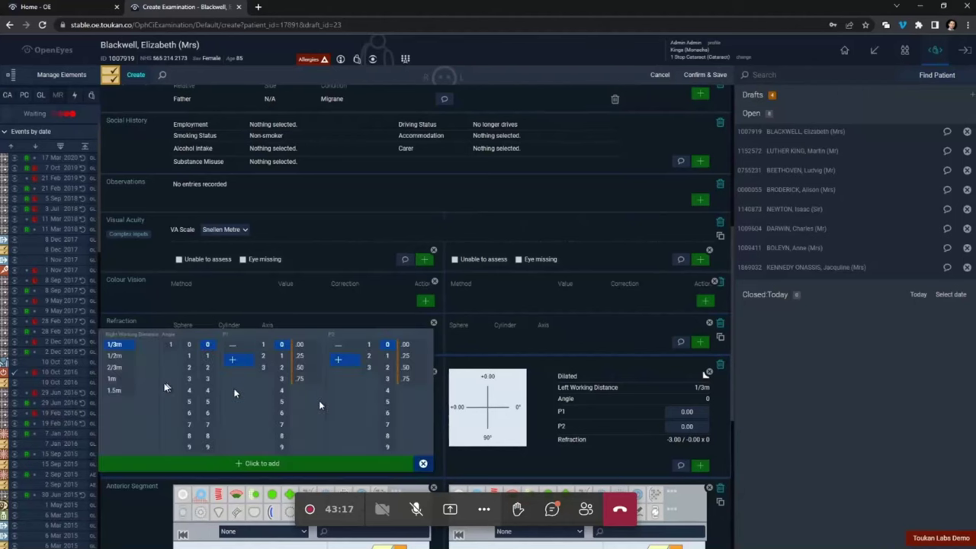
left_click(424, 464)
scroll(458, 446, "down", 3)
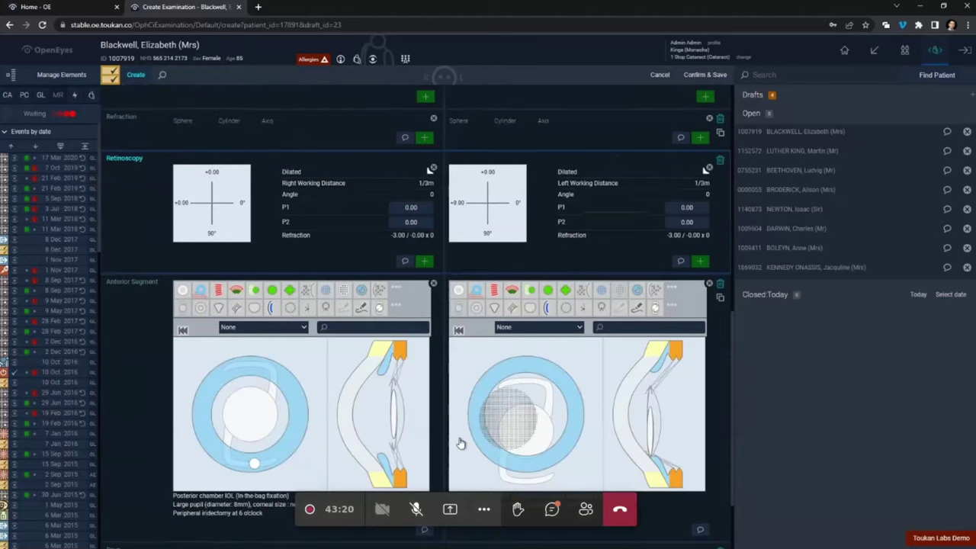
- Review the available Orthoptic Testing elements, and log out of OpenEyes, leaving the open examination page
left_click(61, 74)
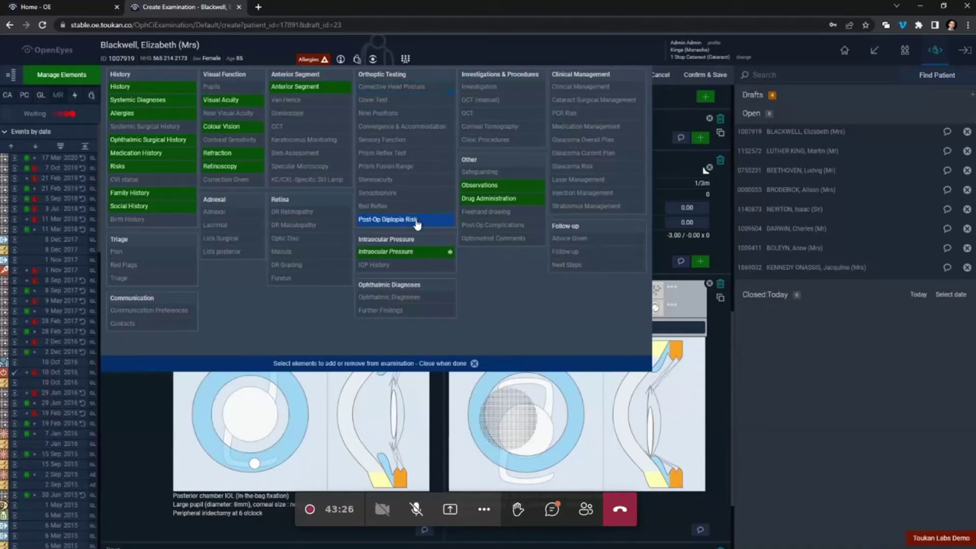
left_click(474, 364)
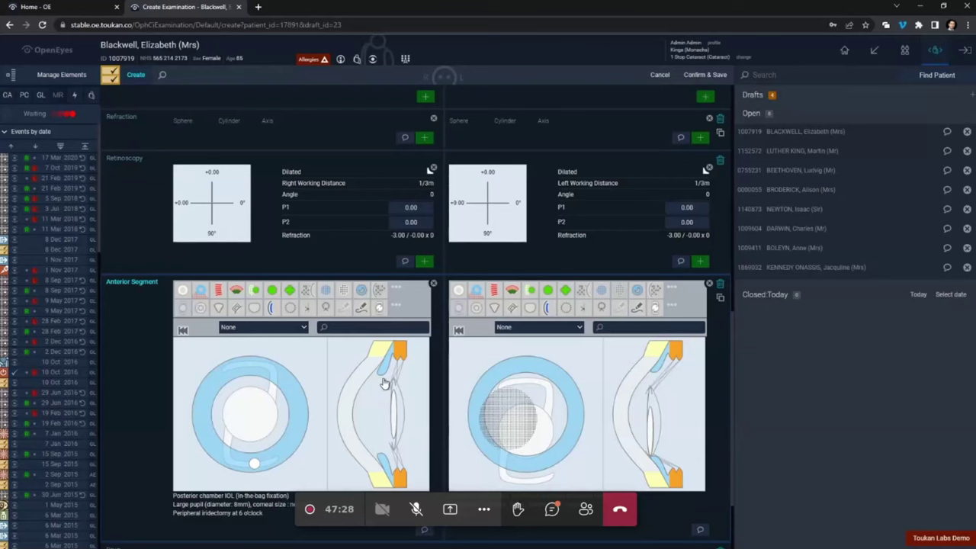
left_click(966, 54)
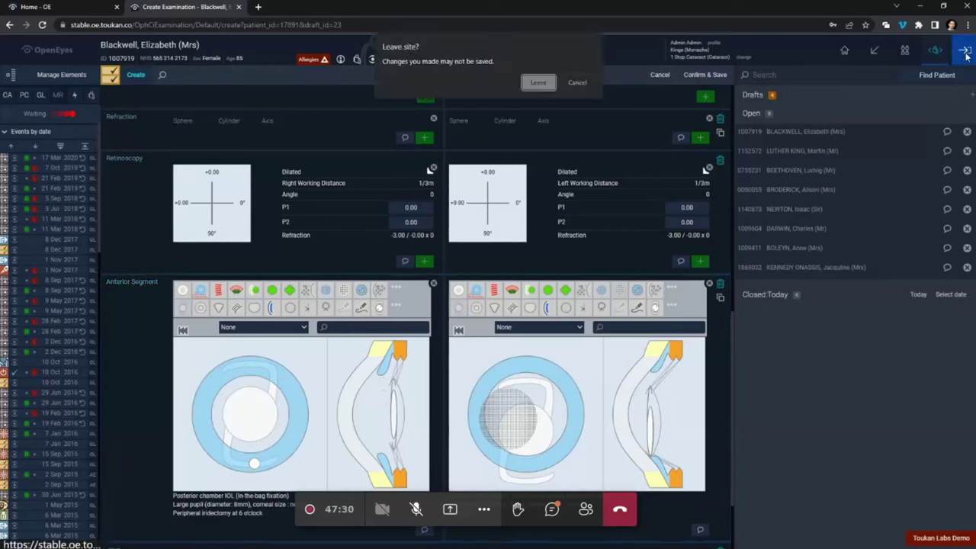
left_click(539, 82)
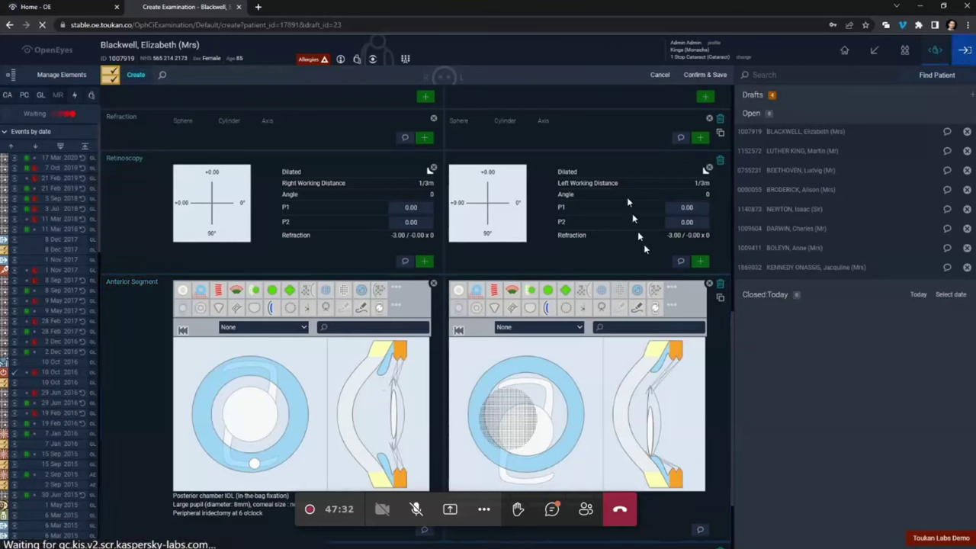
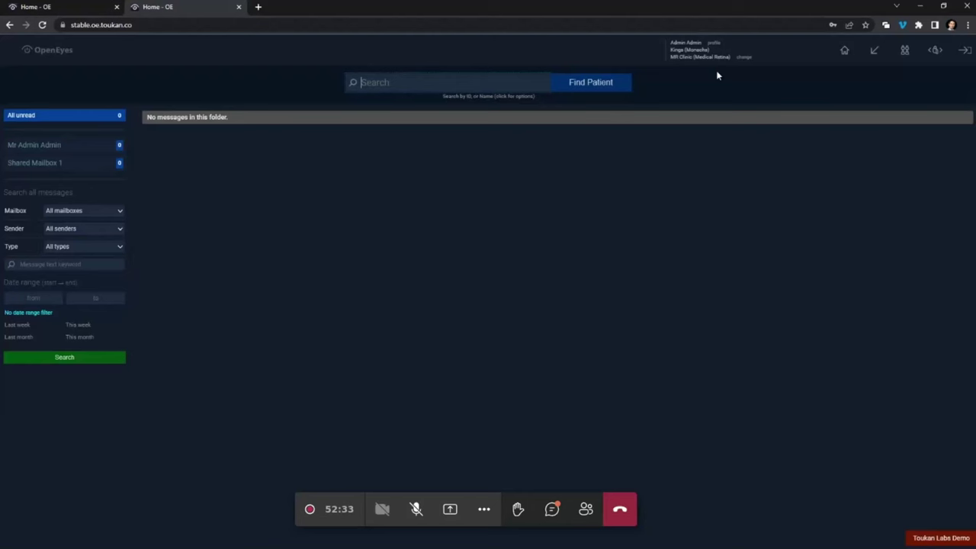
- Open the second patient in the hotlist and start a new Glaucoma Examination event in the Glaucoma Clinic context
mouse_move(935, 49)
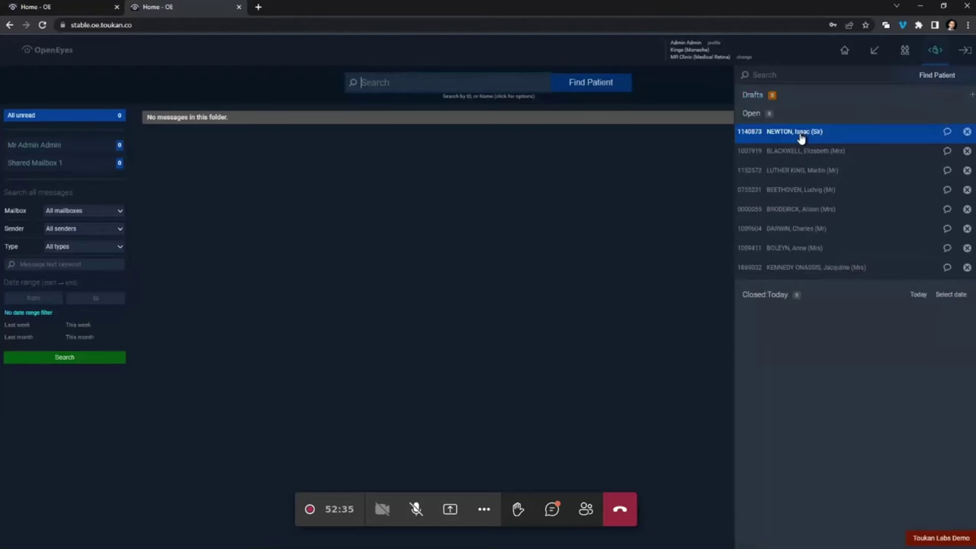
left_click(799, 158)
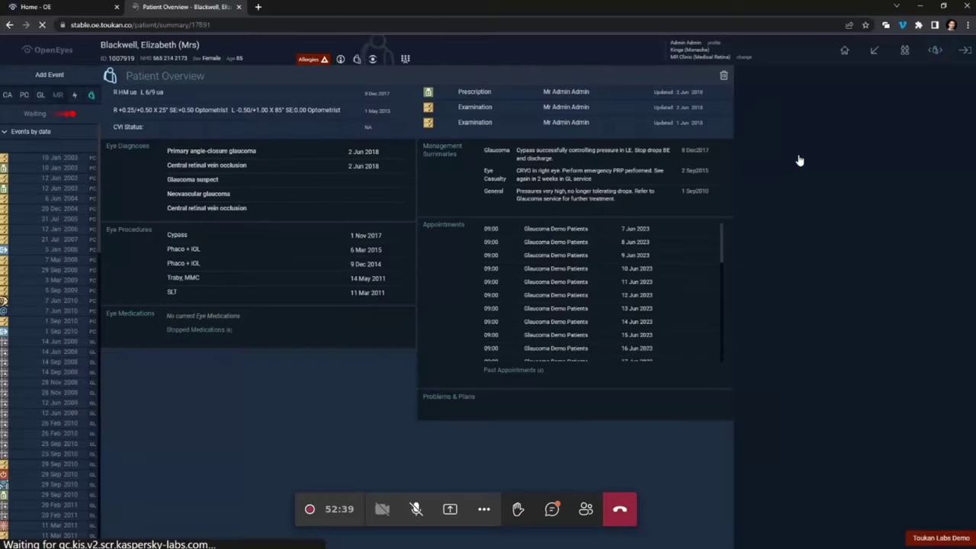
left_click(83, 77)
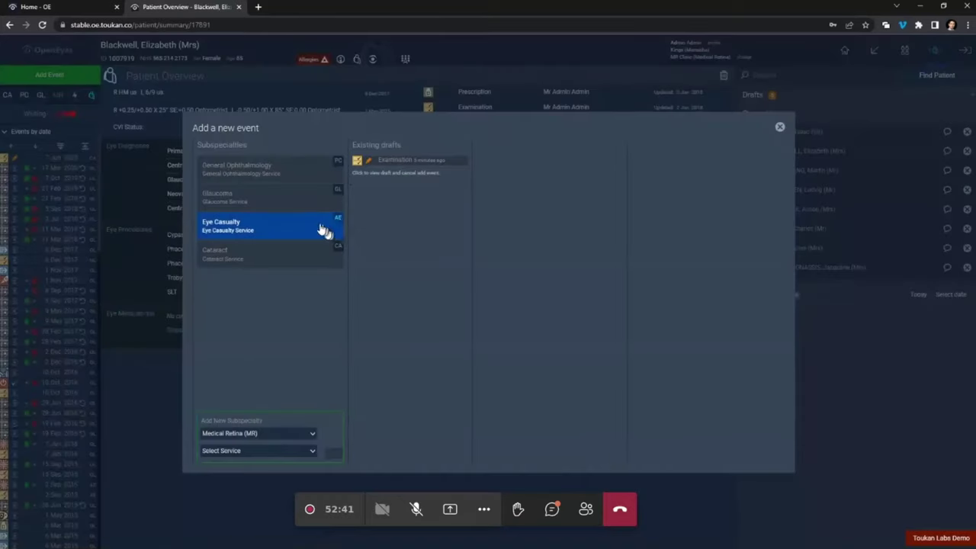
left_click(316, 201)
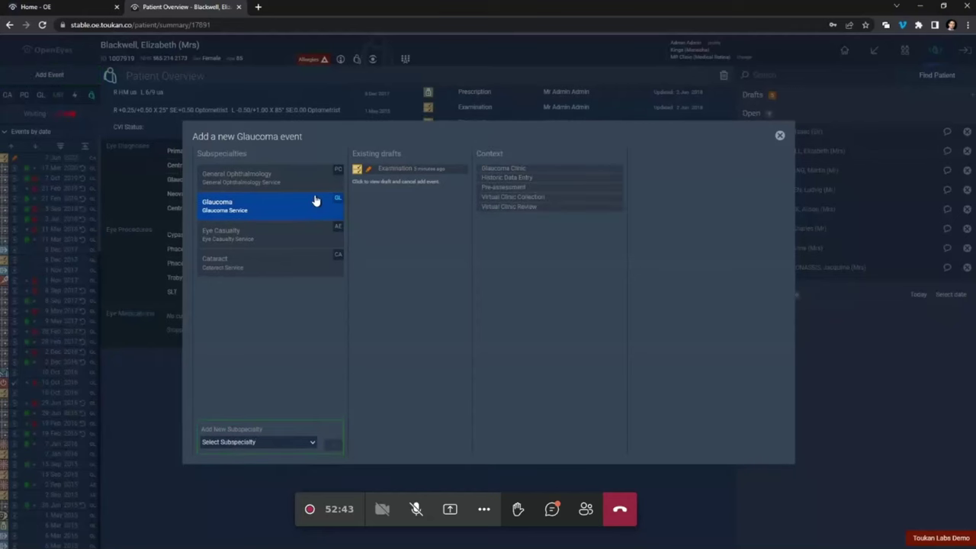
left_click(566, 169)
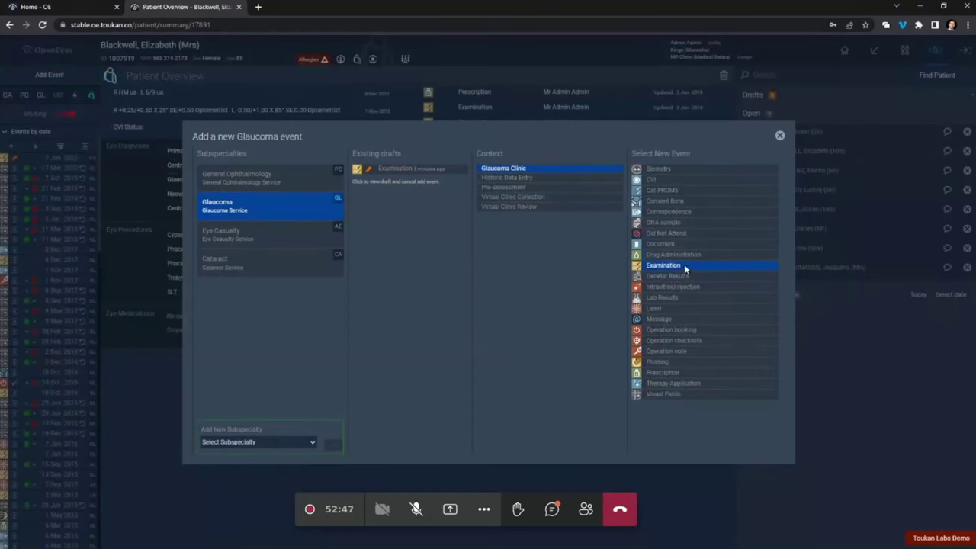
left_click(684, 267)
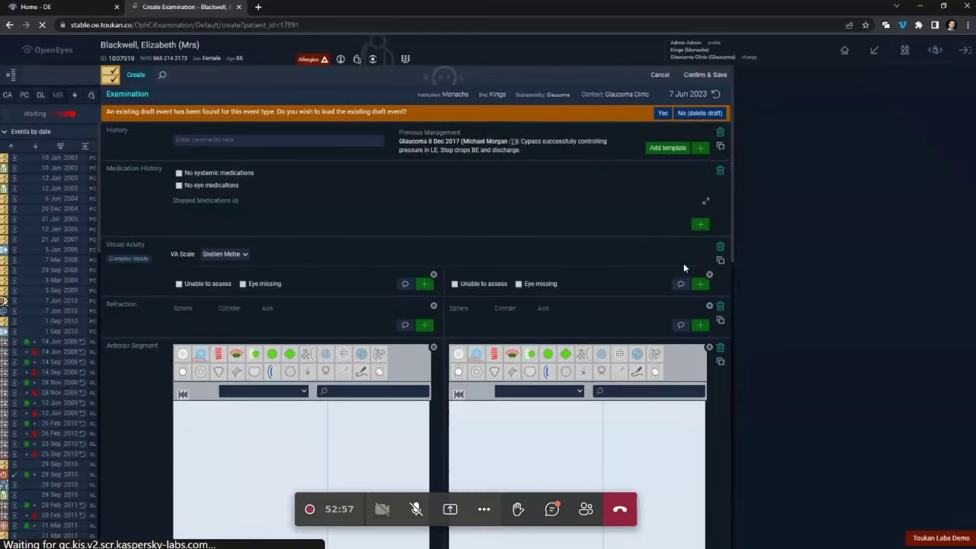
- Show the Follow-up outcome options in the glaucoma examination and select Follow-up to view its site, service, interval and risk choices
scroll(677, 269, "down", 10)
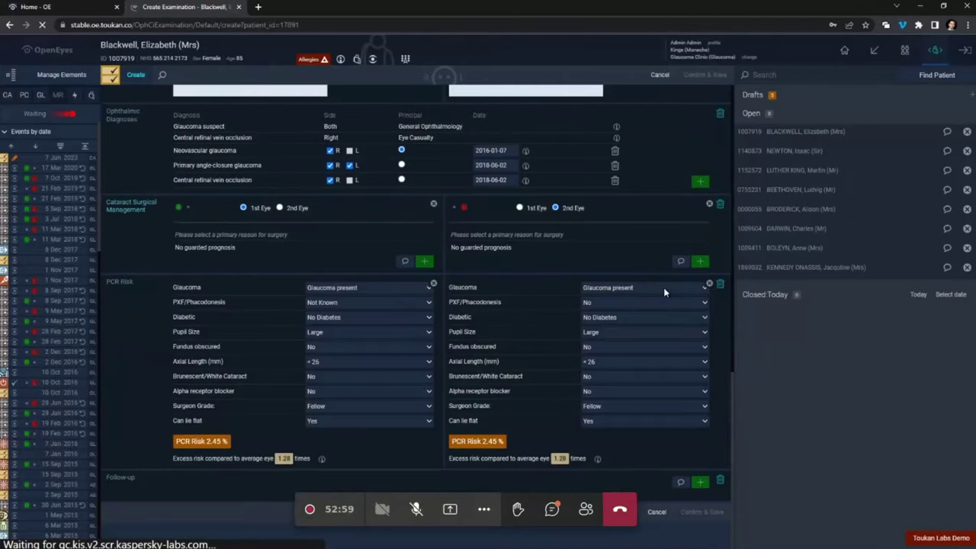
left_click(701, 485)
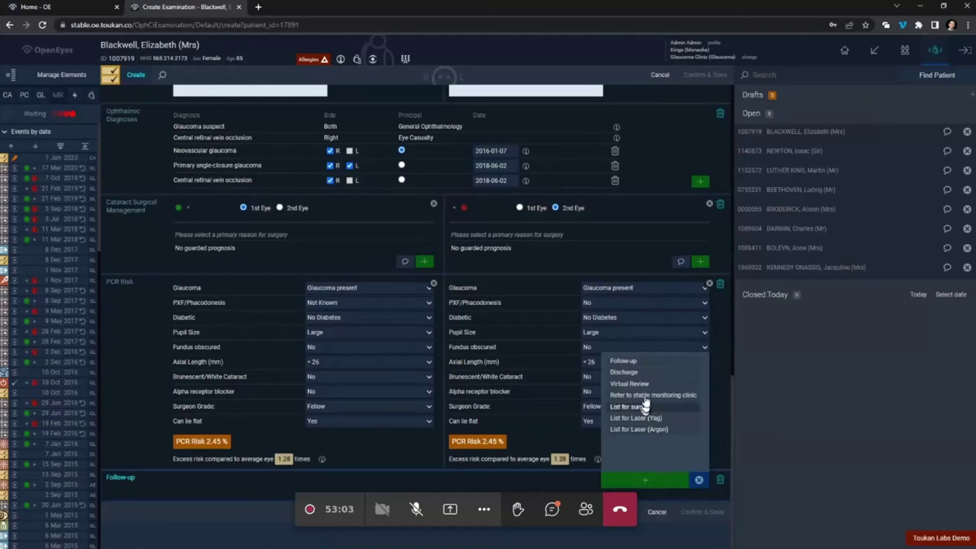
left_click(634, 362)
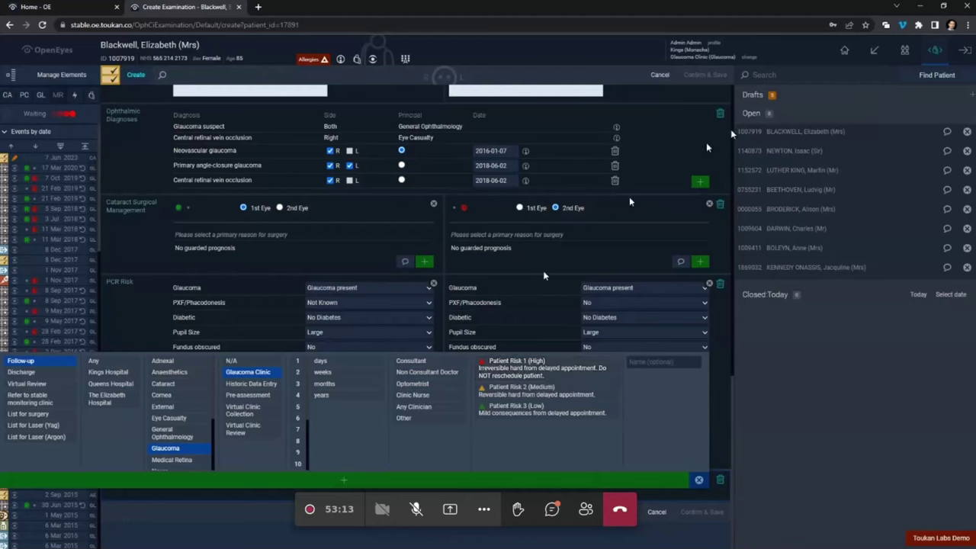
- Leave the examination for the clinic worklists and reopen the same patient's overview from the hotlist
left_click(915, 50)
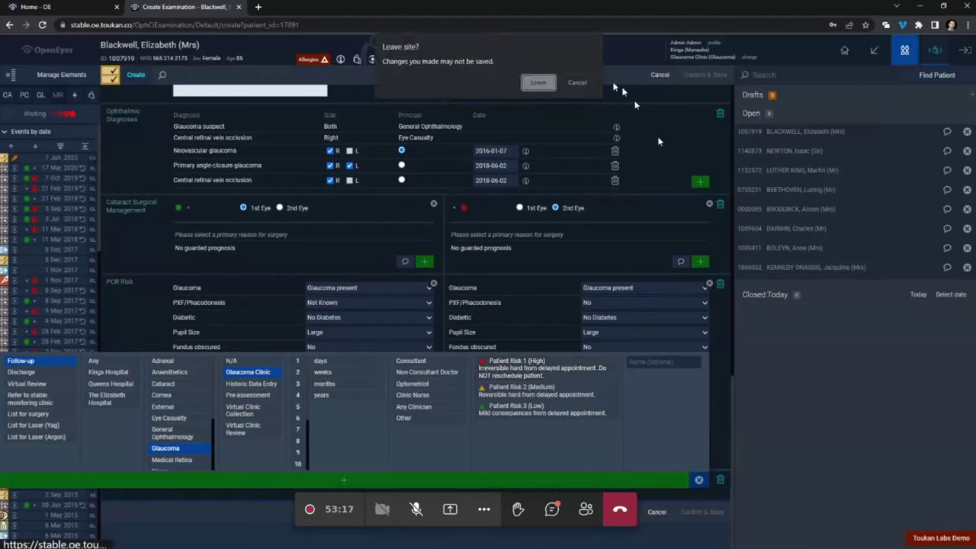
left_click(538, 82)
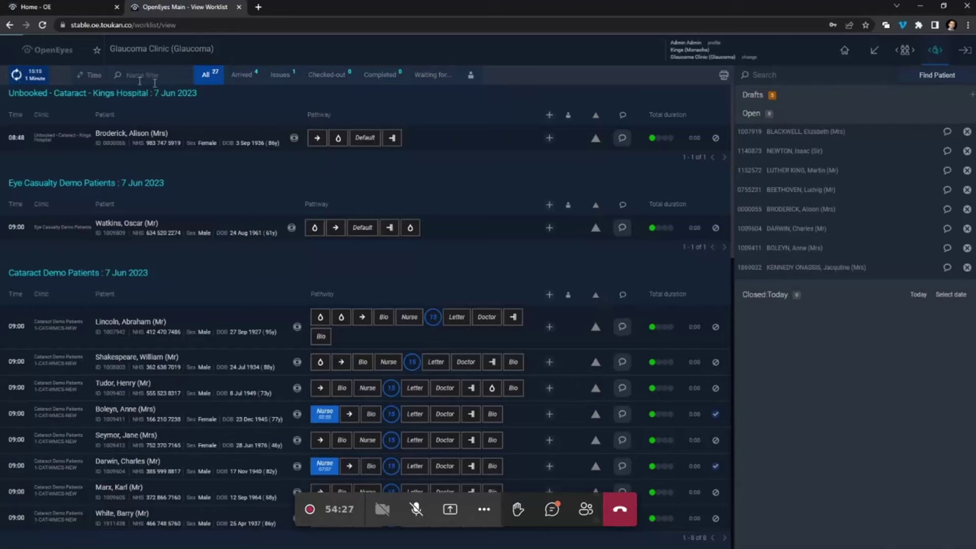
left_click(769, 133)
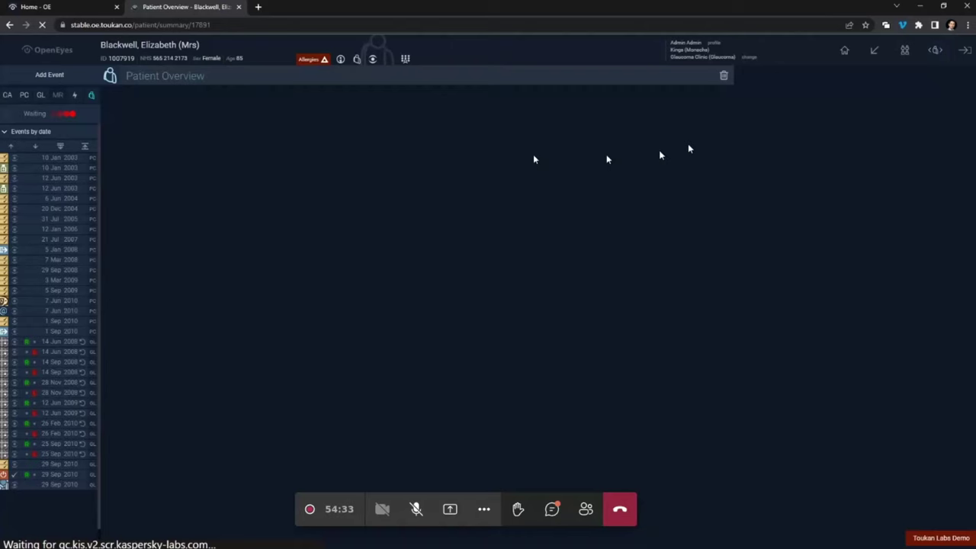
- Start a new Glaucoma Examination event in the Glaucoma Clinic context and add the Freehand drawing element to it
left_click(67, 76)
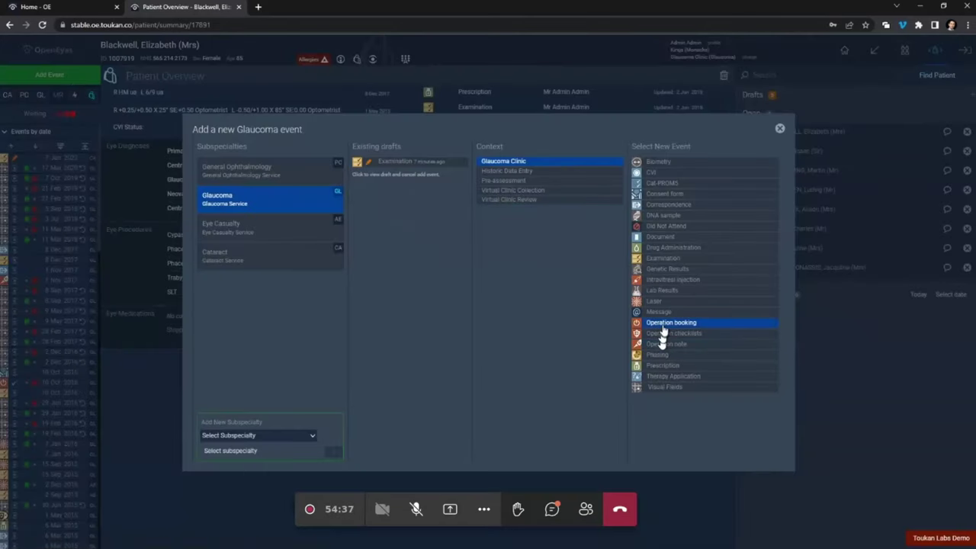
left_click(675, 258)
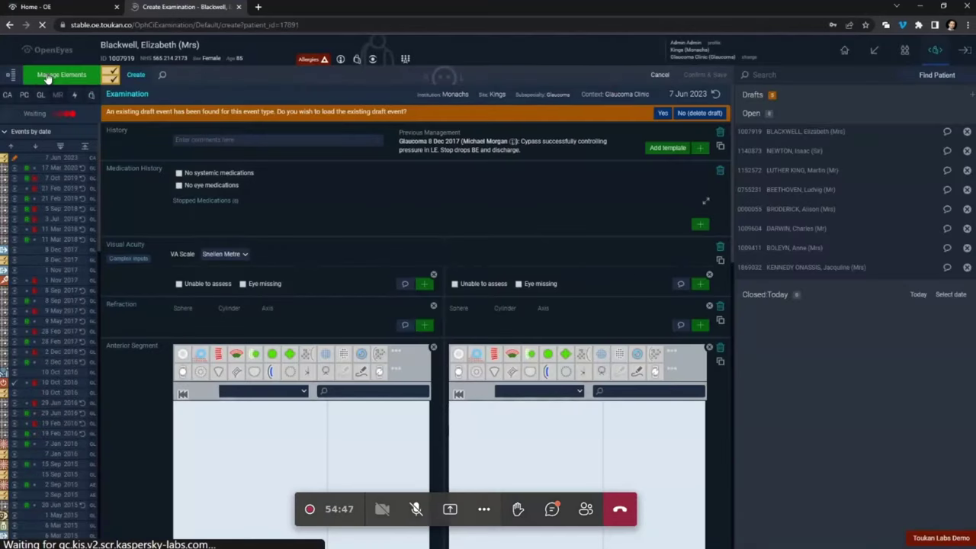
left_click(51, 75)
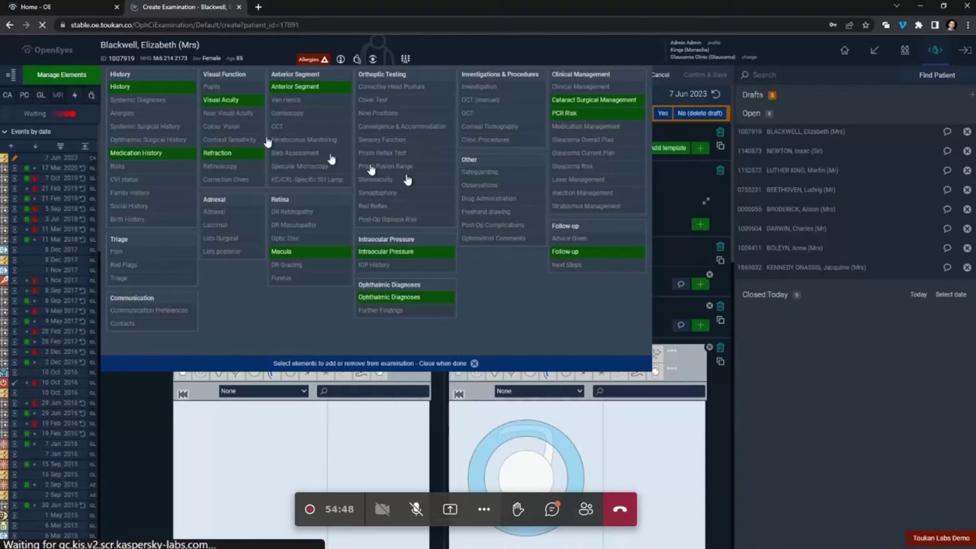
left_click(514, 213)
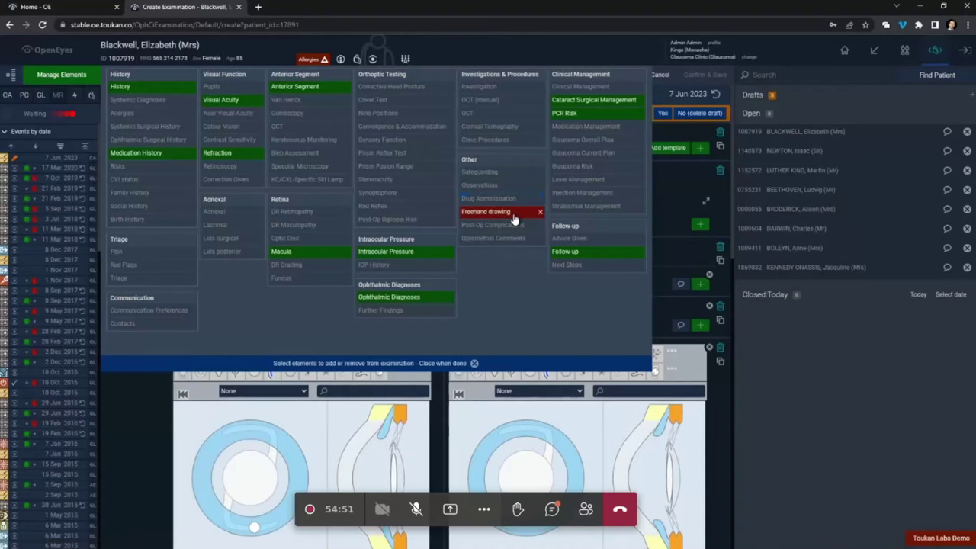
left_click(473, 363)
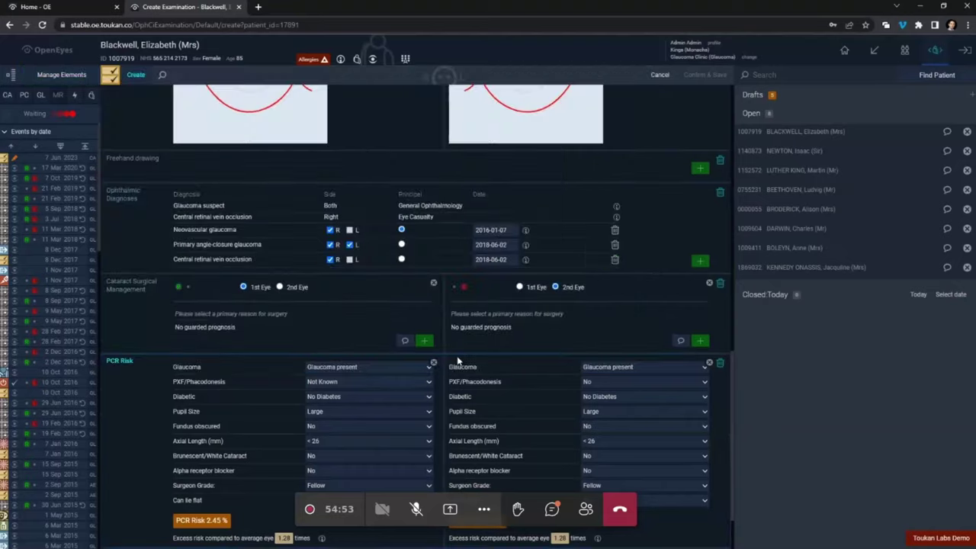
- Add the Head and neck template to the Freehand drawing element and annotate it with a small red freehand mark on the forehead
left_click(699, 167)
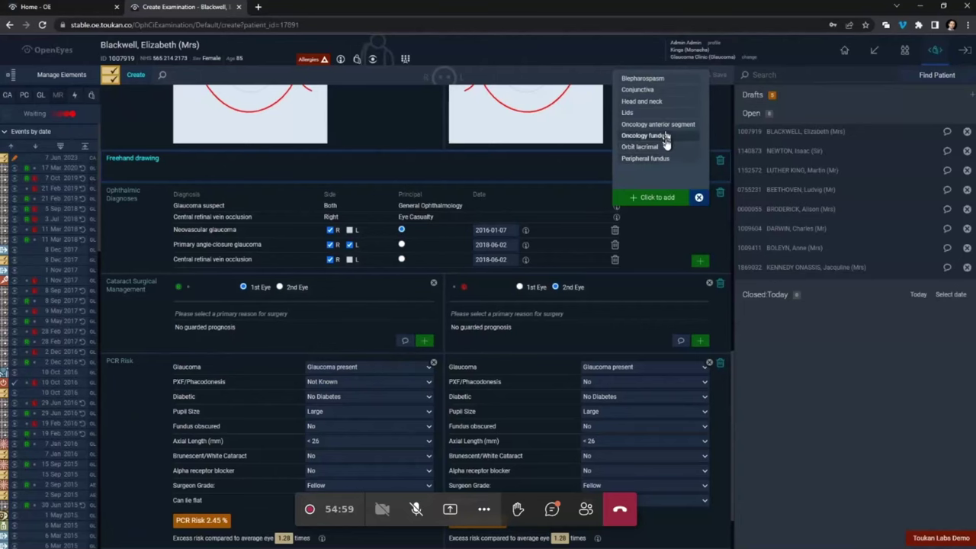
left_click(661, 102)
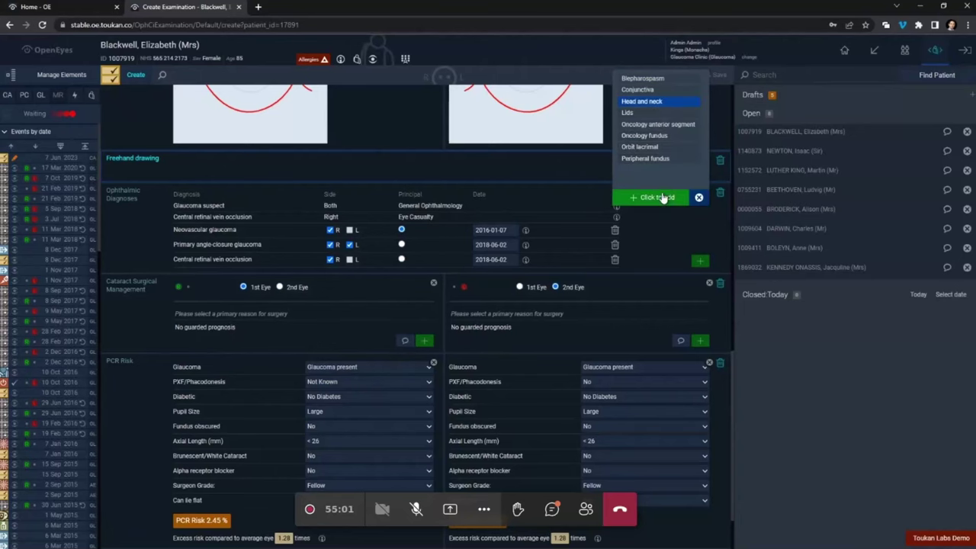
left_click(660, 198)
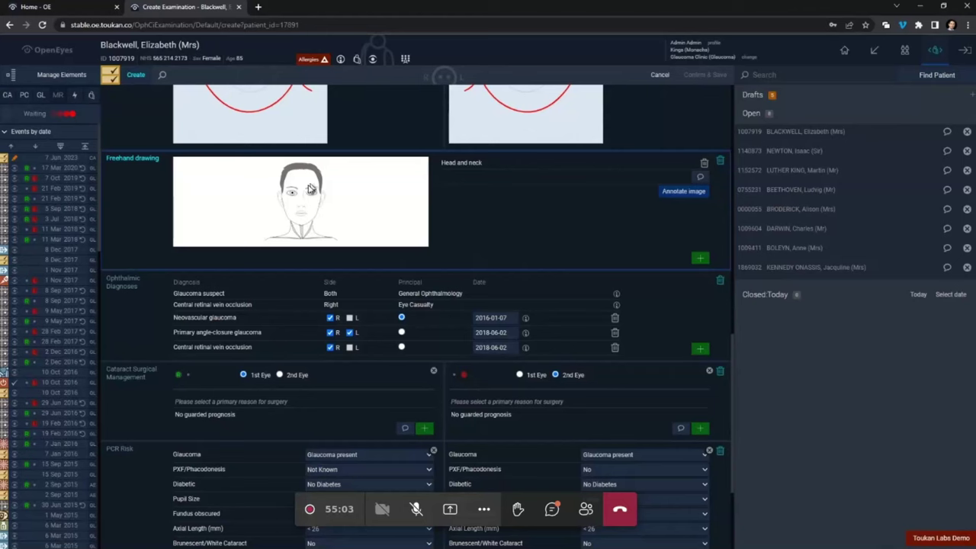
left_click(683, 190)
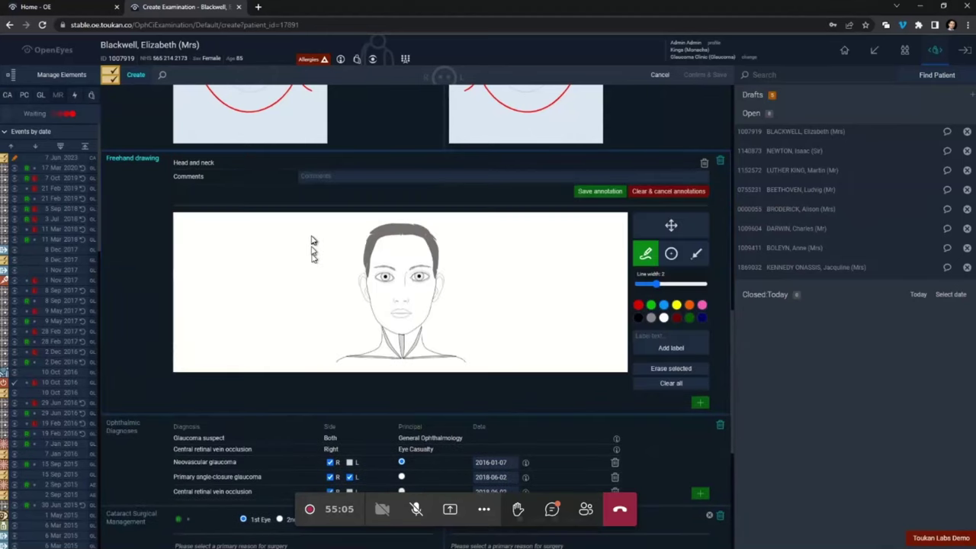
left_click_drag(411, 250, 424, 259)
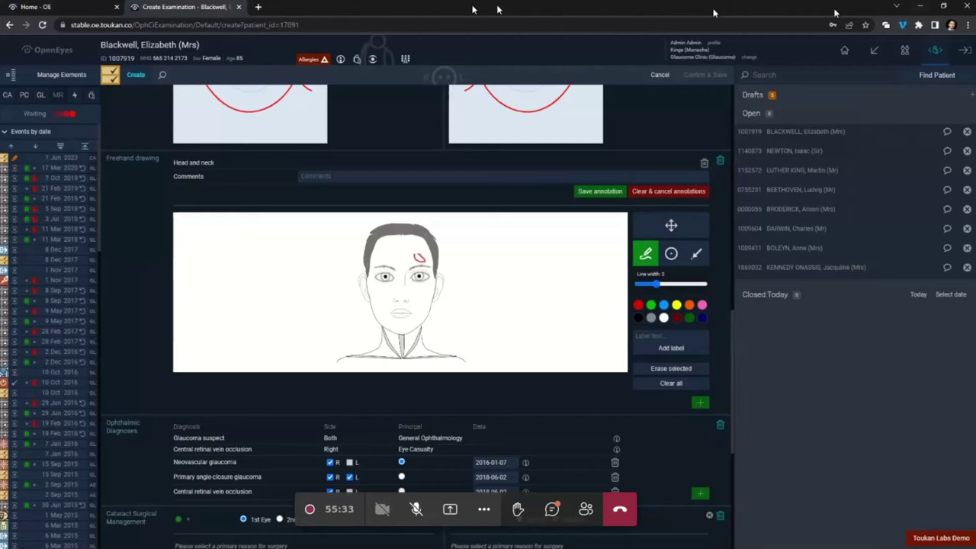
- Remove the Freehand drawing element from the examination
left_click(44, 7)
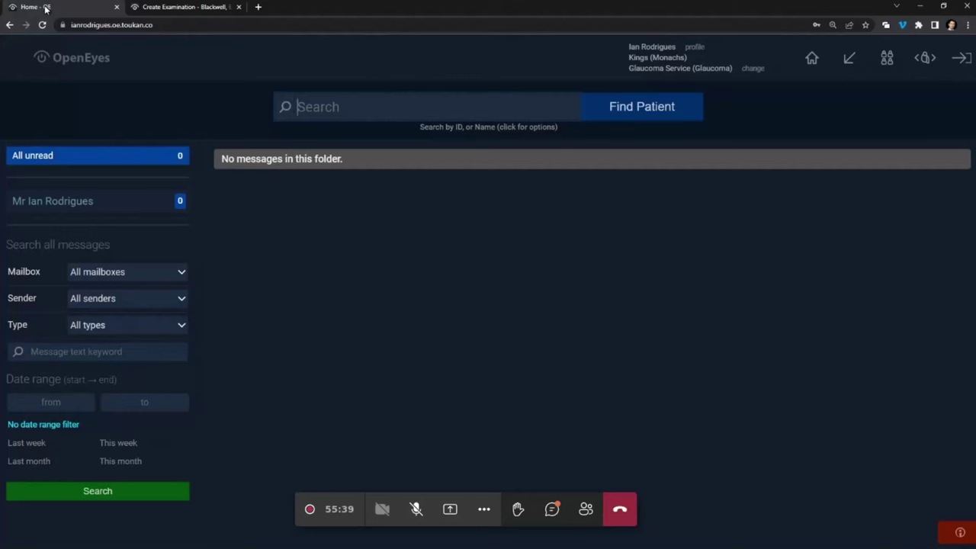
left_click(129, 7)
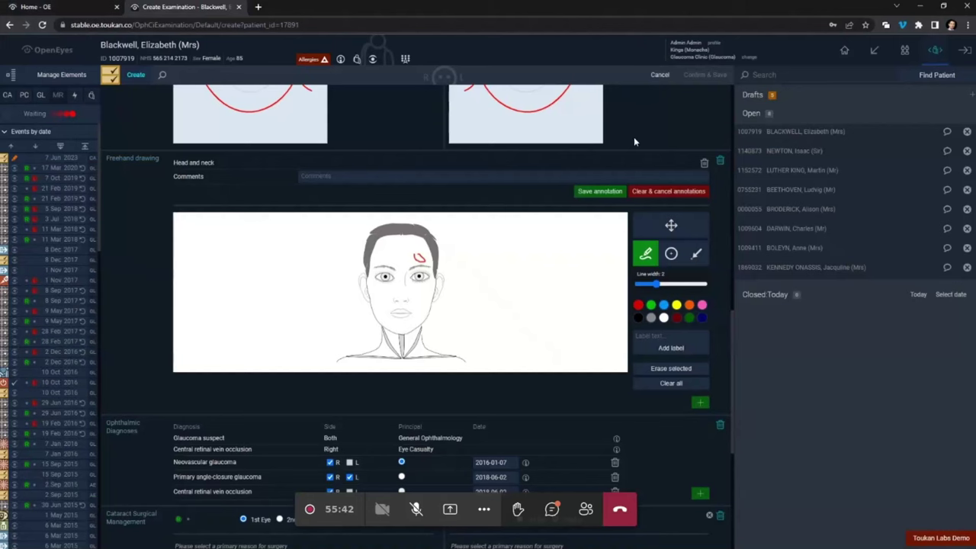
left_click(721, 161)
left_click(338, 299)
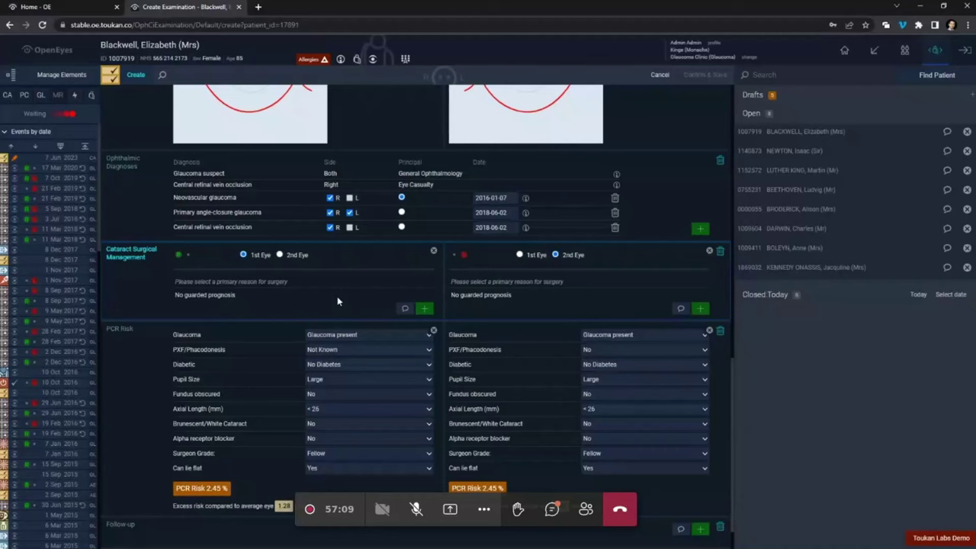
- Leave the examination without saving and open the clinic worklists to show the Cataract Demo Patients list
mouse_move(879, 68)
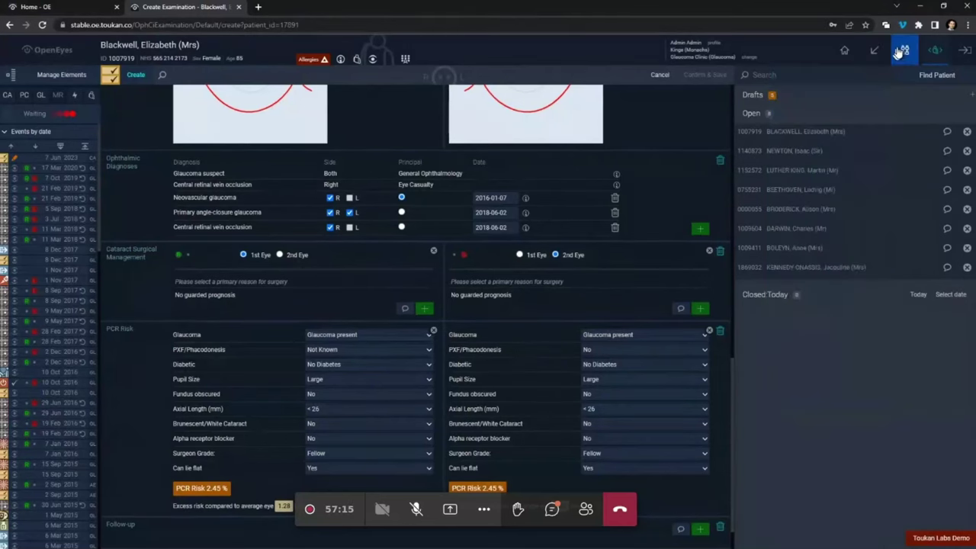
left_click(904, 52)
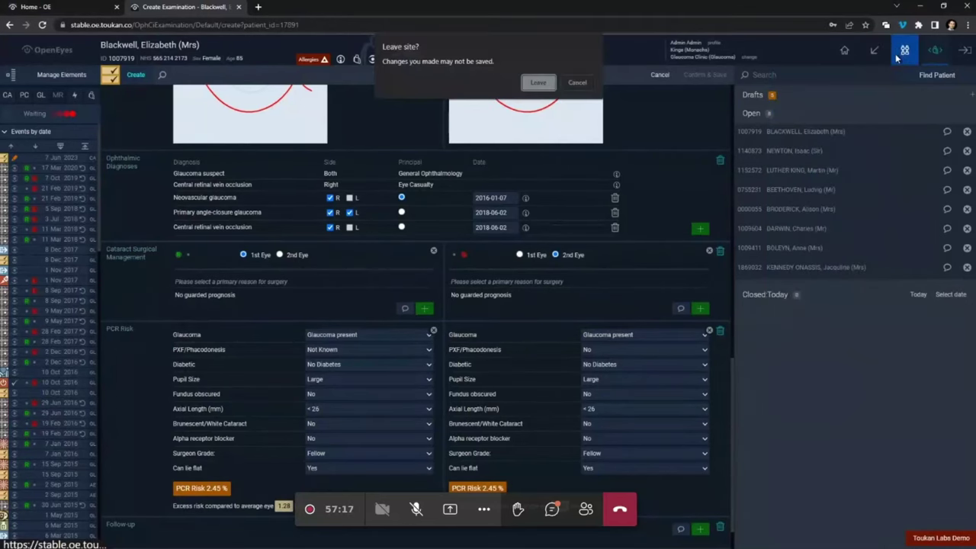
left_click(545, 84)
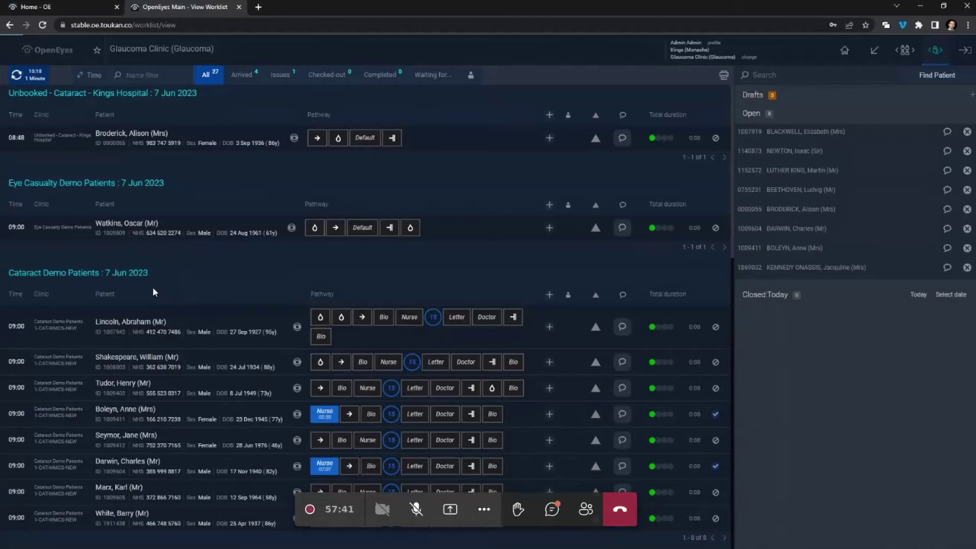
scroll(153, 289, "down", 3)
scroll(153, 289, "up", 3)
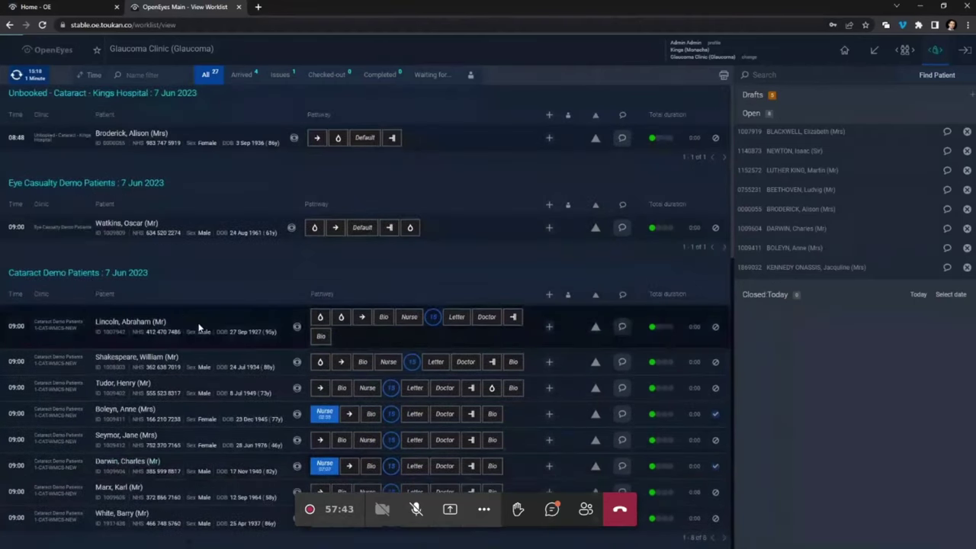
- Select the first two patients in the Cataract Demo Patients worklist and assign both to a clinician found by surname
left_click(549, 326)
left_click(550, 362)
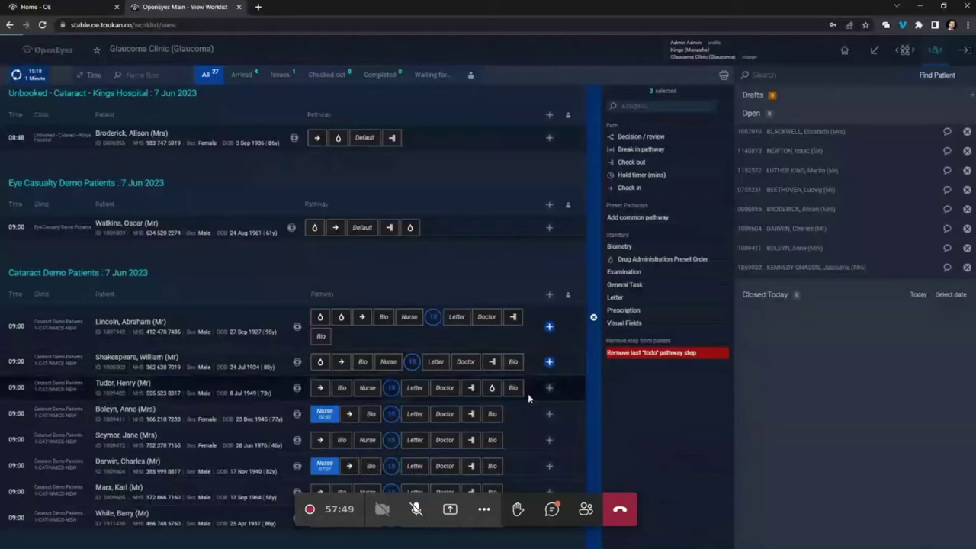
left_click(662, 105)
type("jo")
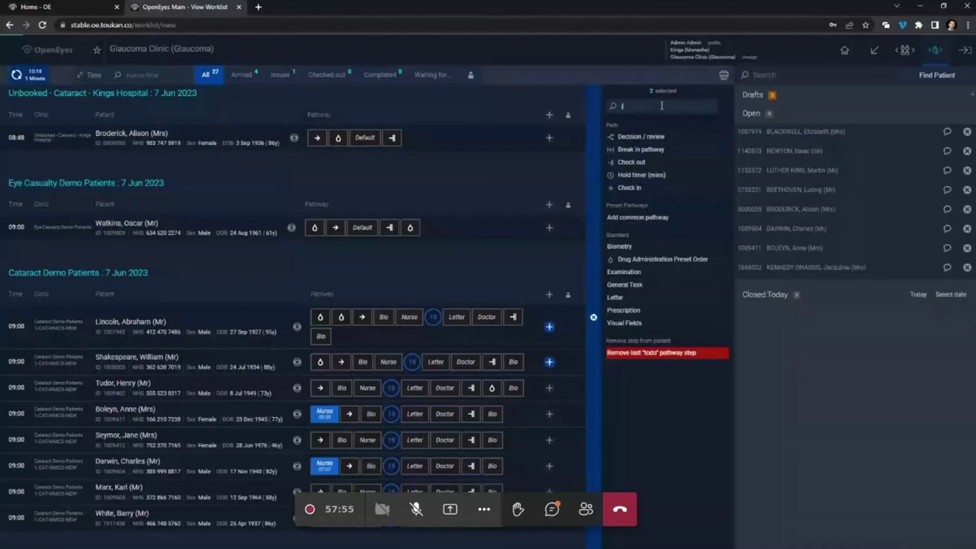
type("mor")
left_click(624, 119)
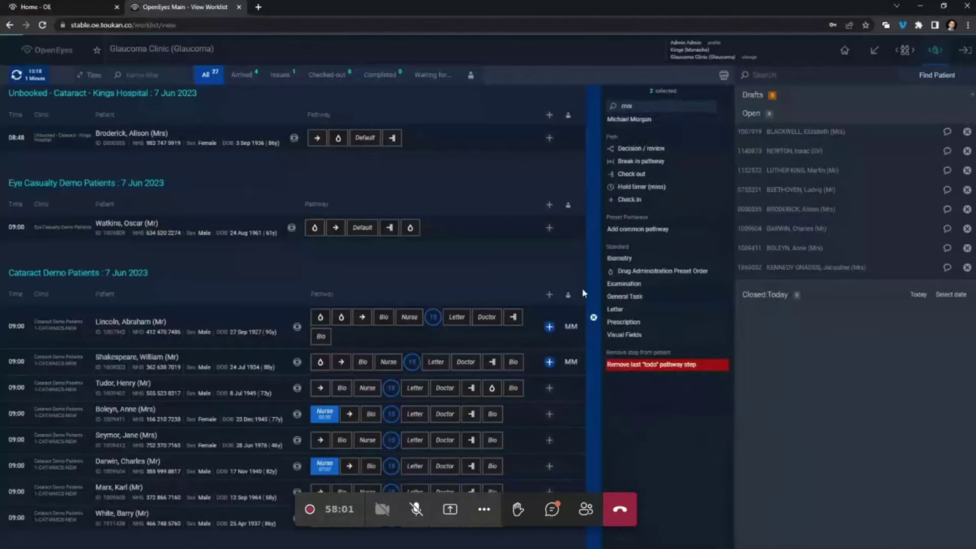
left_click(593, 317)
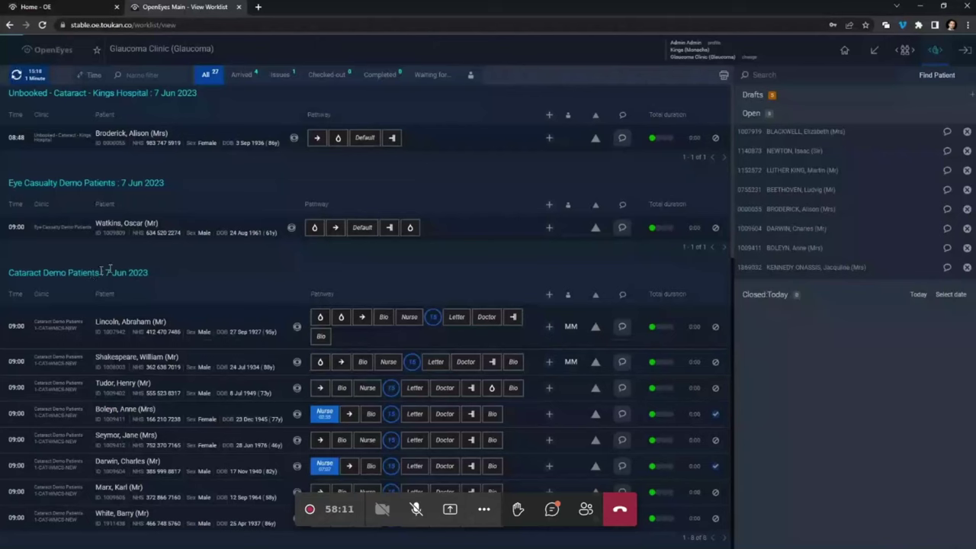
- Show the worklist selection options, comparing the favourites view with the available lists for the Kings site
left_click(905, 50)
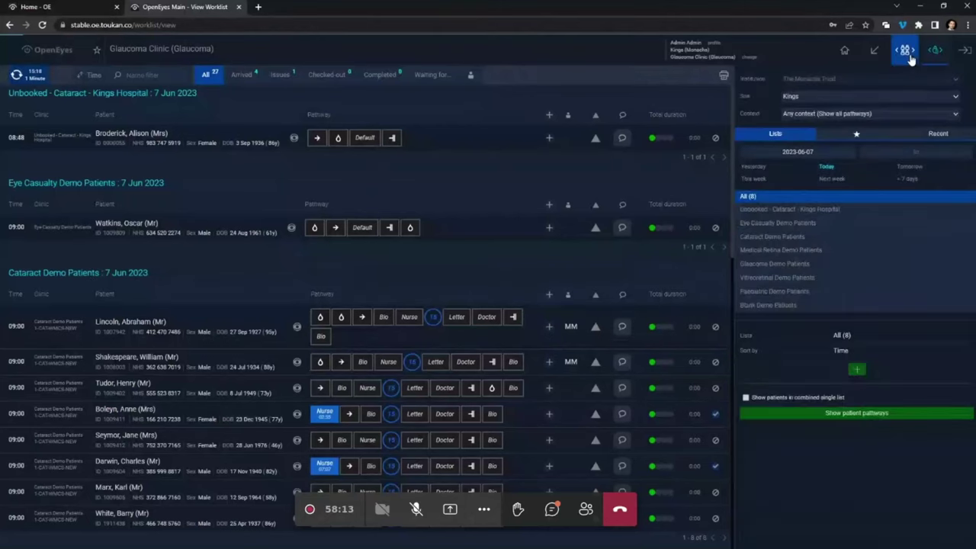
left_click(855, 135)
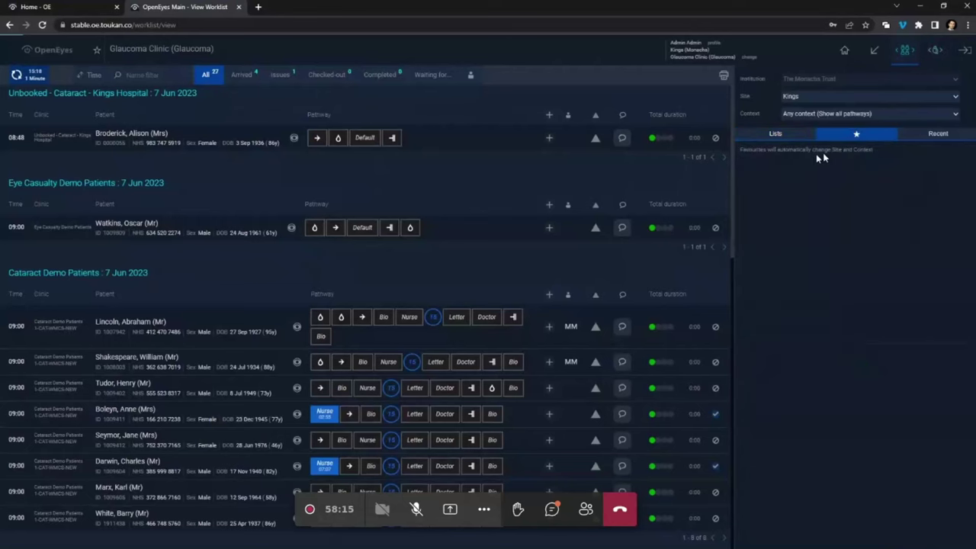
left_click(790, 143)
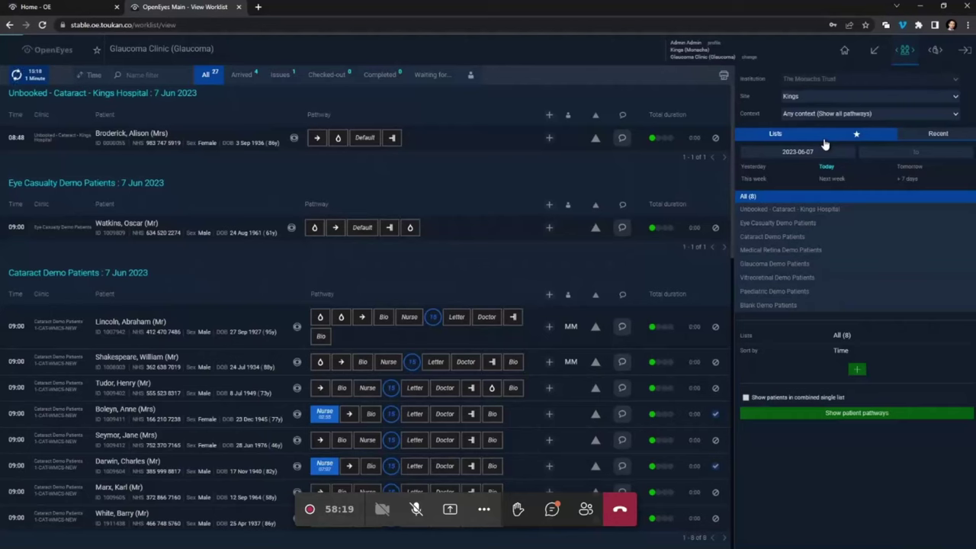
left_click(869, 145)
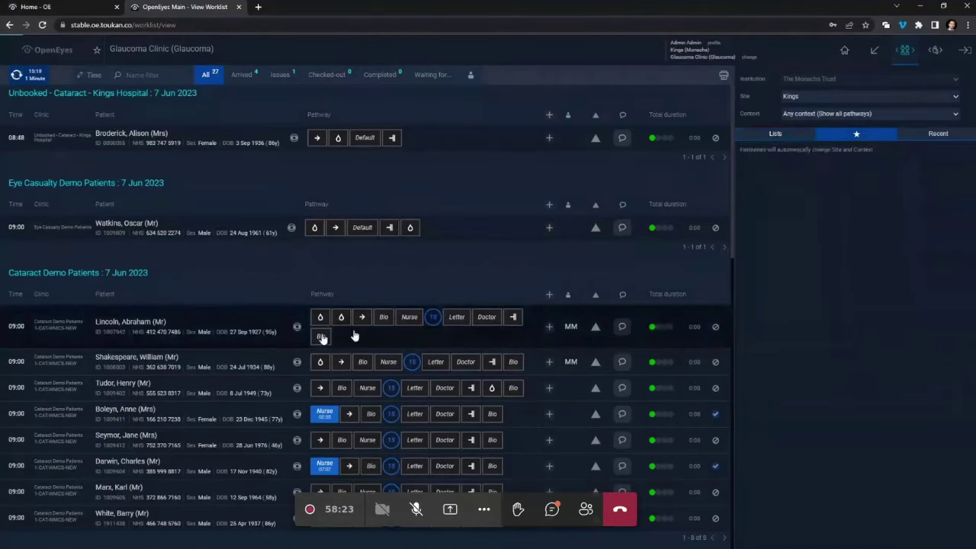
left_click(774, 140)
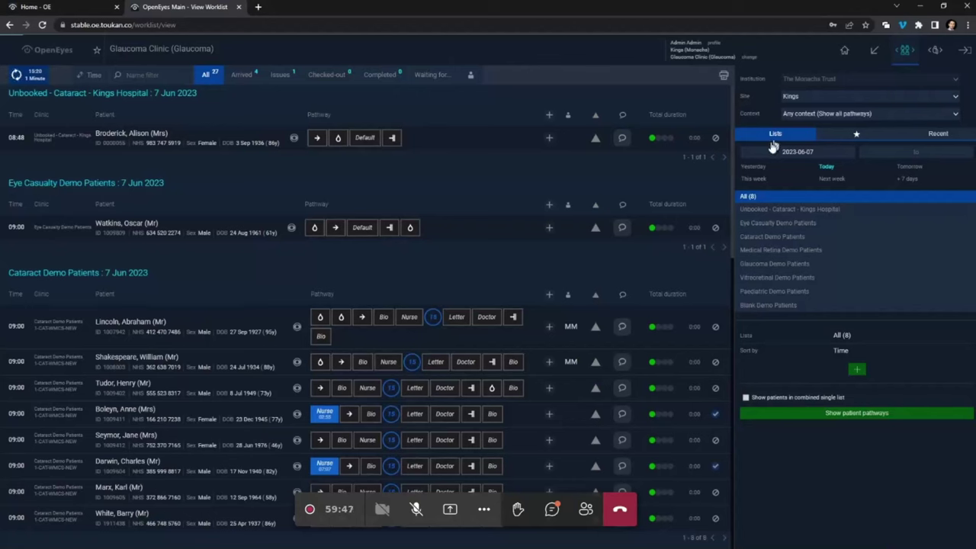
left_click(81, 6)
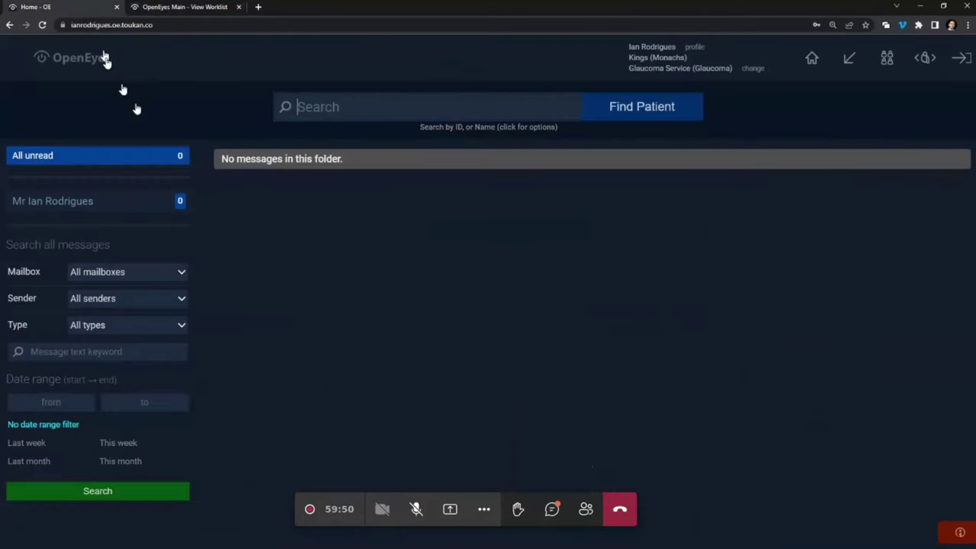
left_click(200, 13)
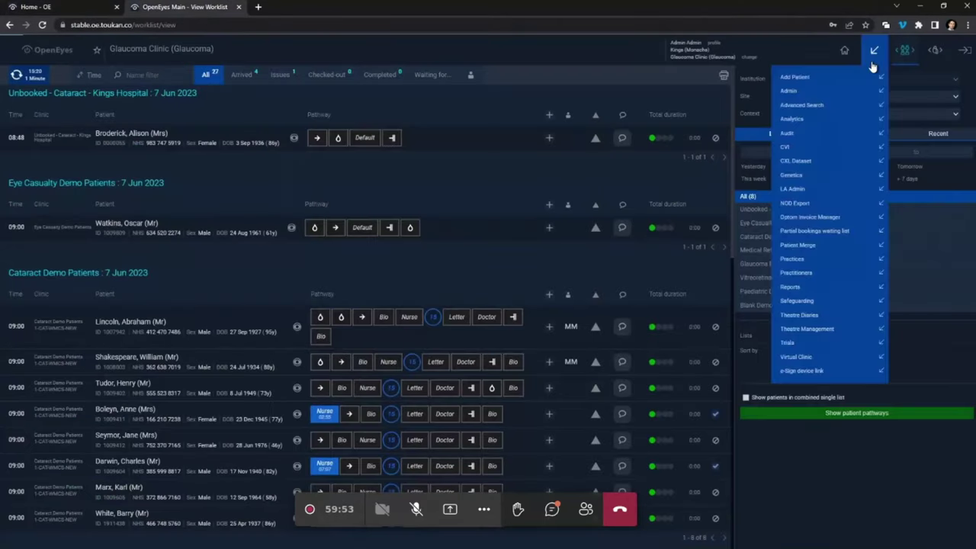
mouse_move(868, 65)
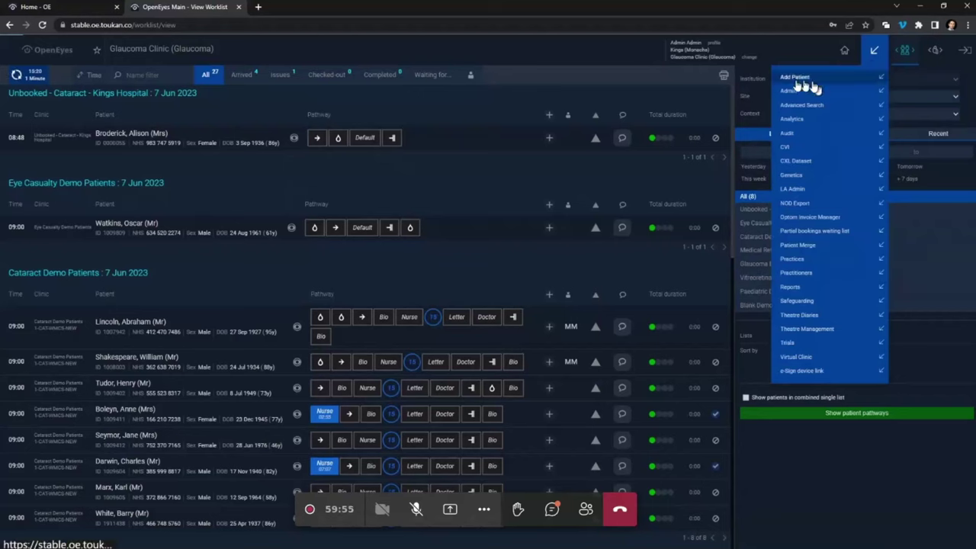
- Open the second patient in the open patients list and create an Examination event under a newly added Oculoplastics (OP) subspecialty
left_click(935, 50)
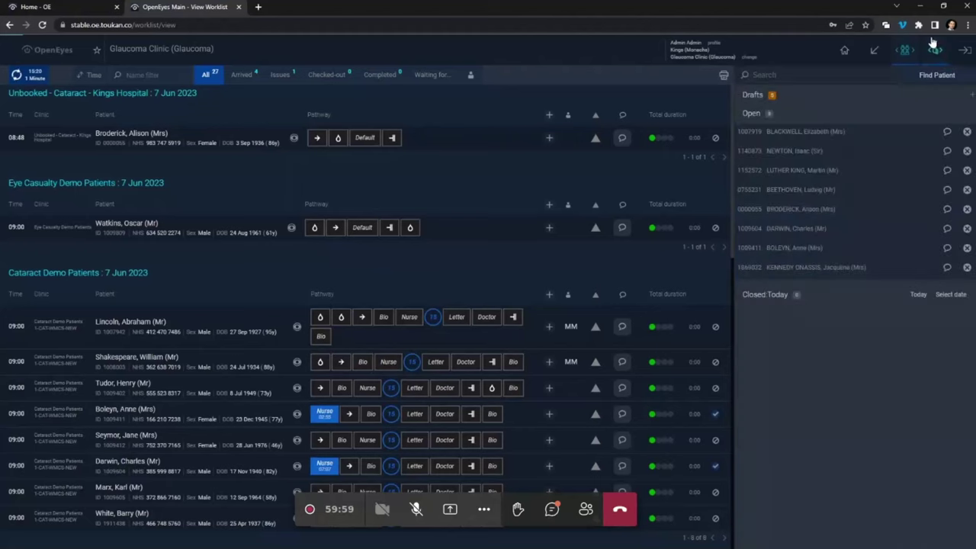
left_click(815, 150)
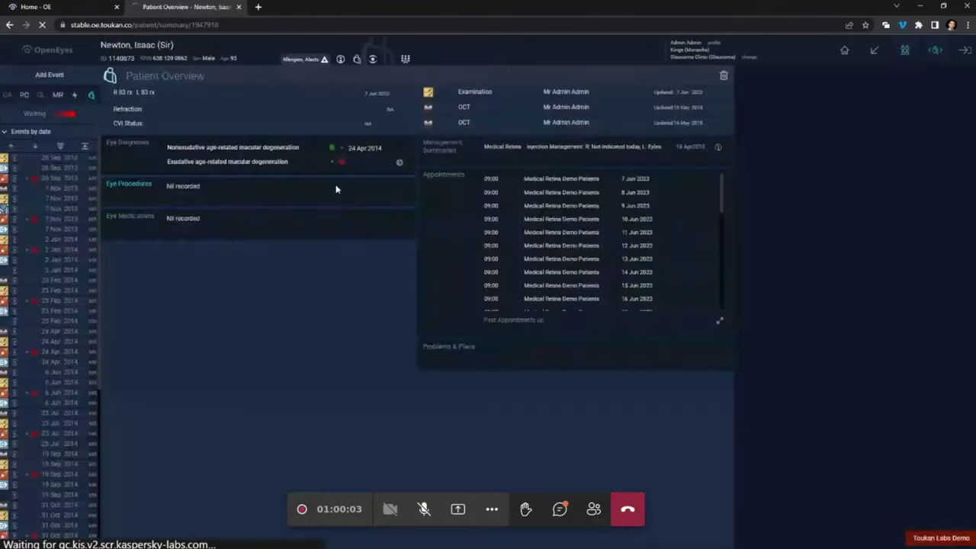
left_click(80, 79)
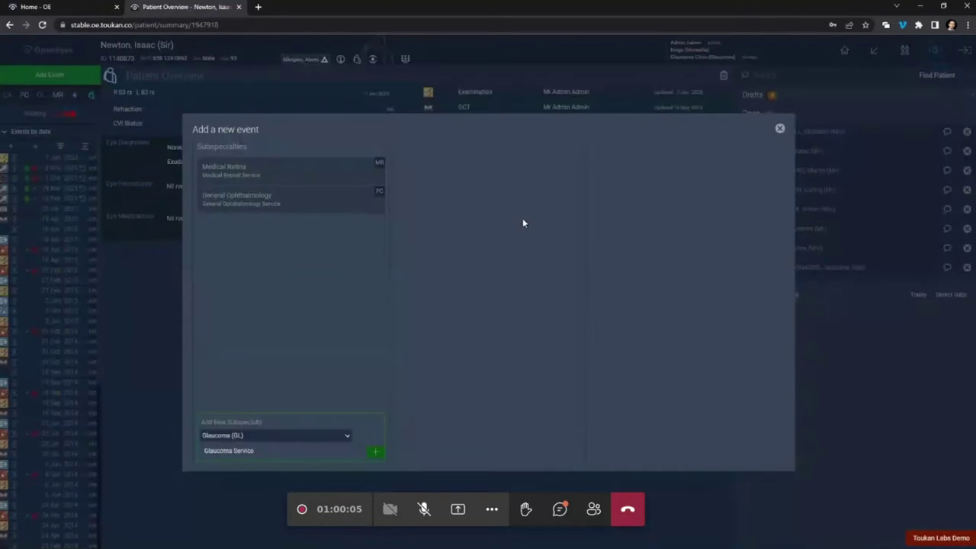
left_click(329, 436)
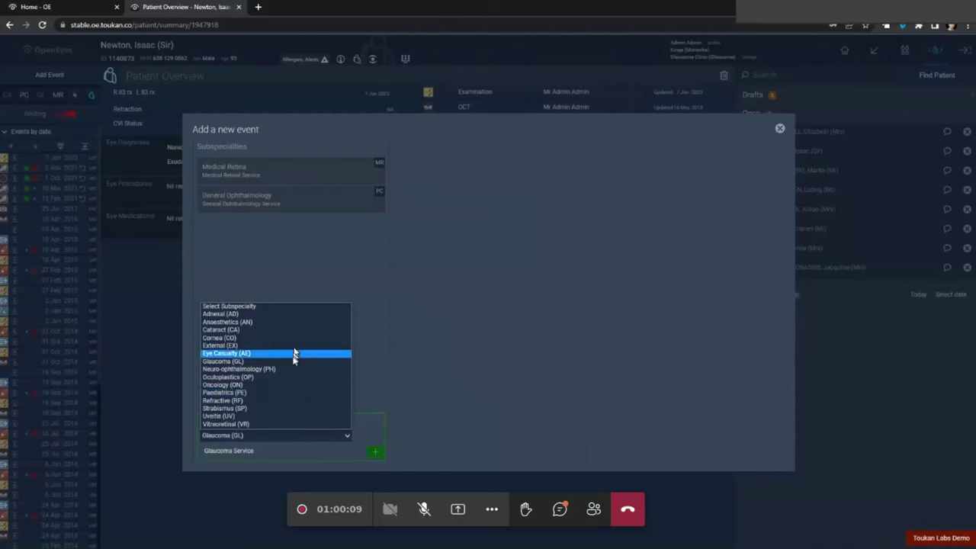
left_click(282, 377)
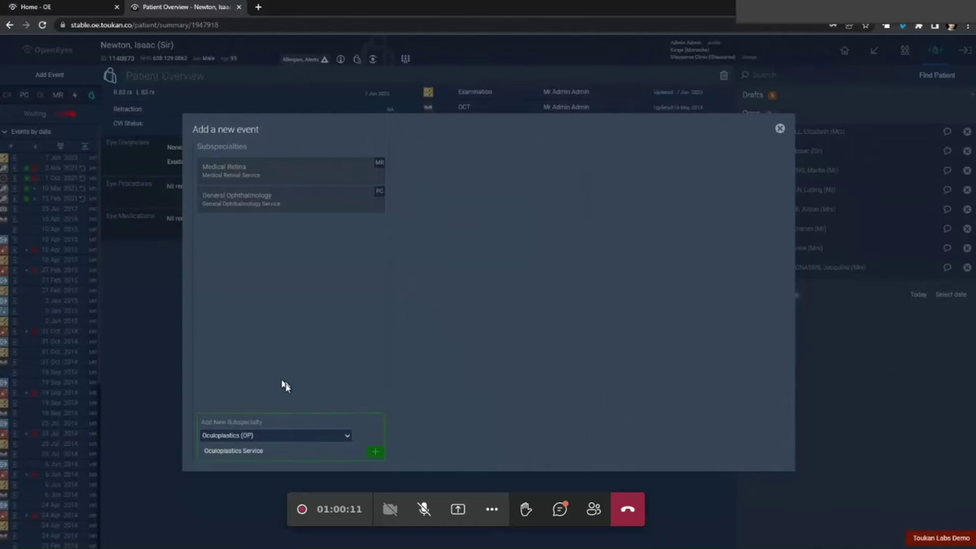
left_click(374, 451)
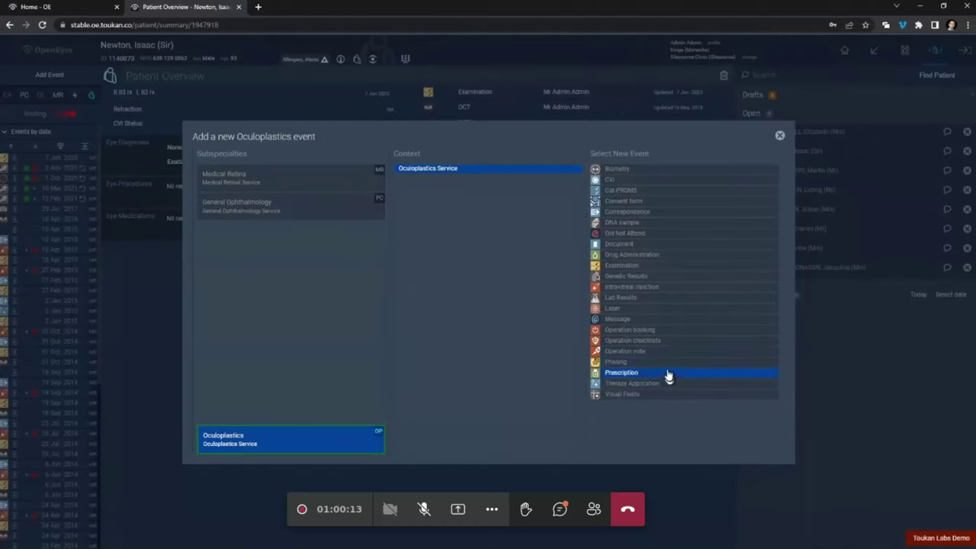
left_click(661, 267)
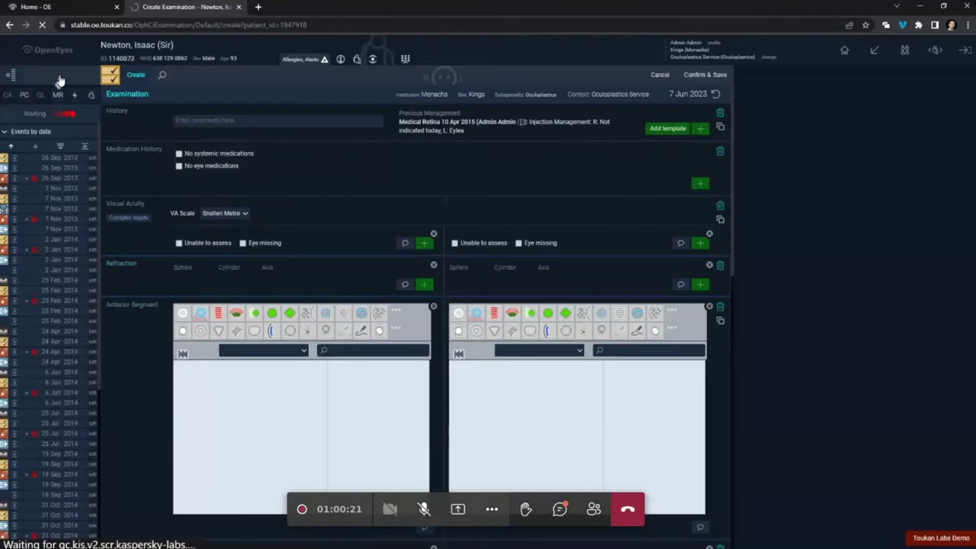
- Add the Adnexal, Lacrimal, Lids Surgical and Lids posterior elements to the examination
scroll(463, 346, "down", 5)
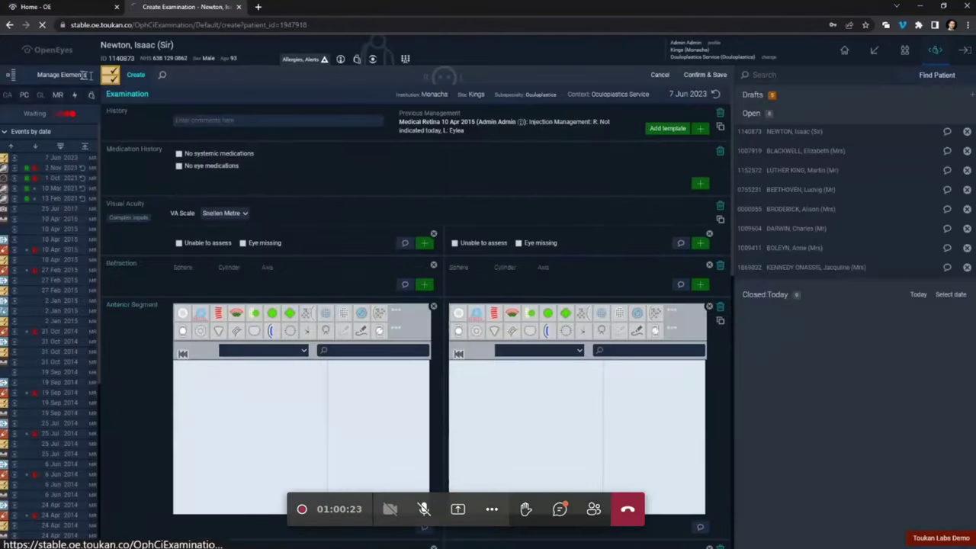
left_click(86, 75)
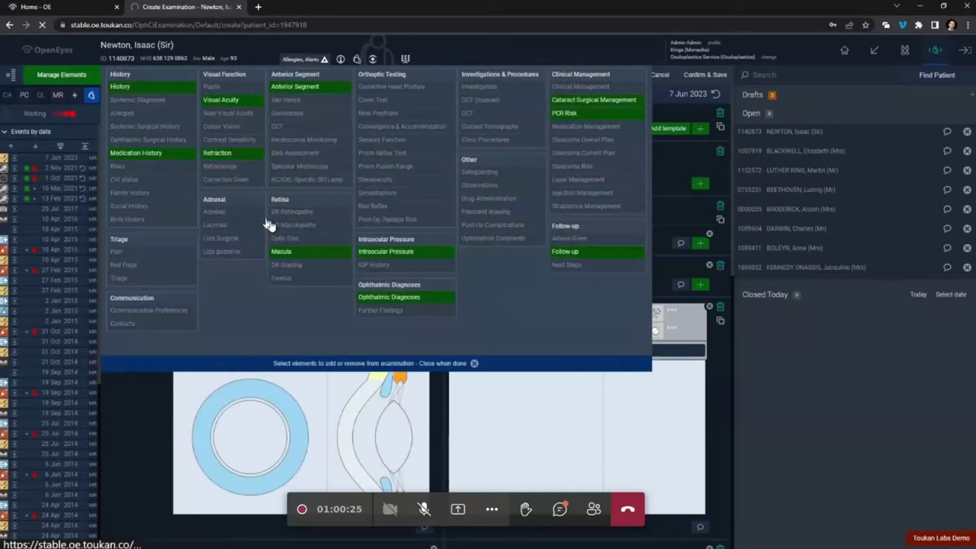
left_click(240, 216)
left_click(236, 227)
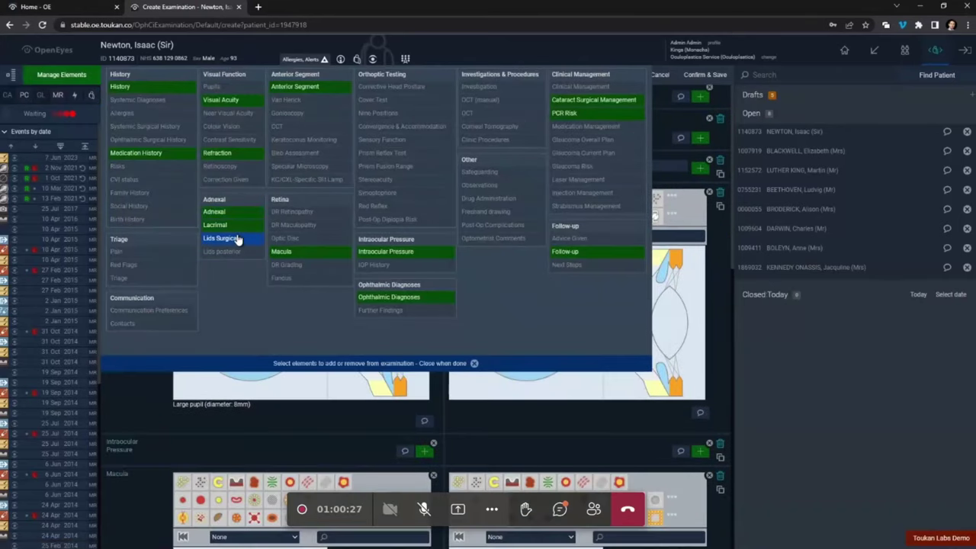
left_click(299, 366)
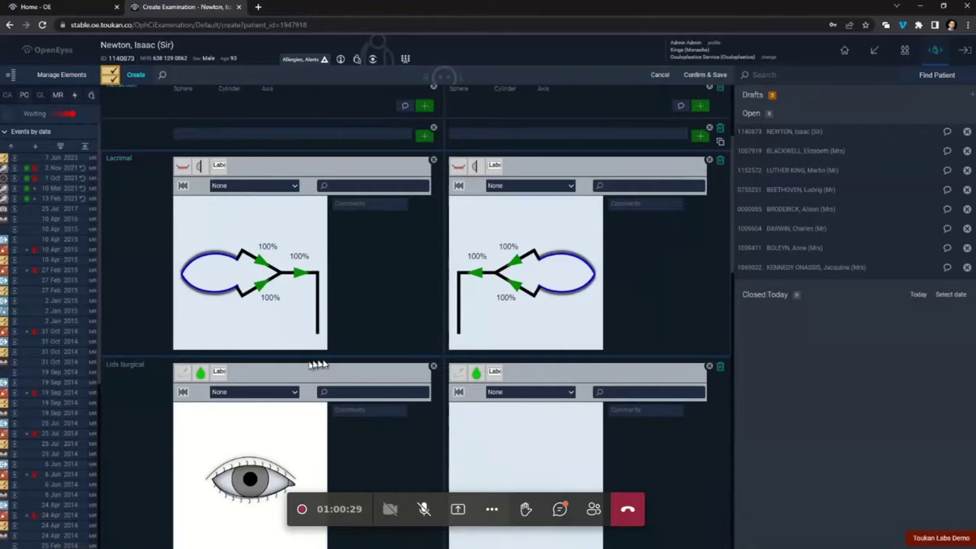
- Lower the upper eyelid over the pupil in the right eye's Lids Surgical drawing
scroll(239, 257, "down", 5)
scroll(262, 242, "up", 15)
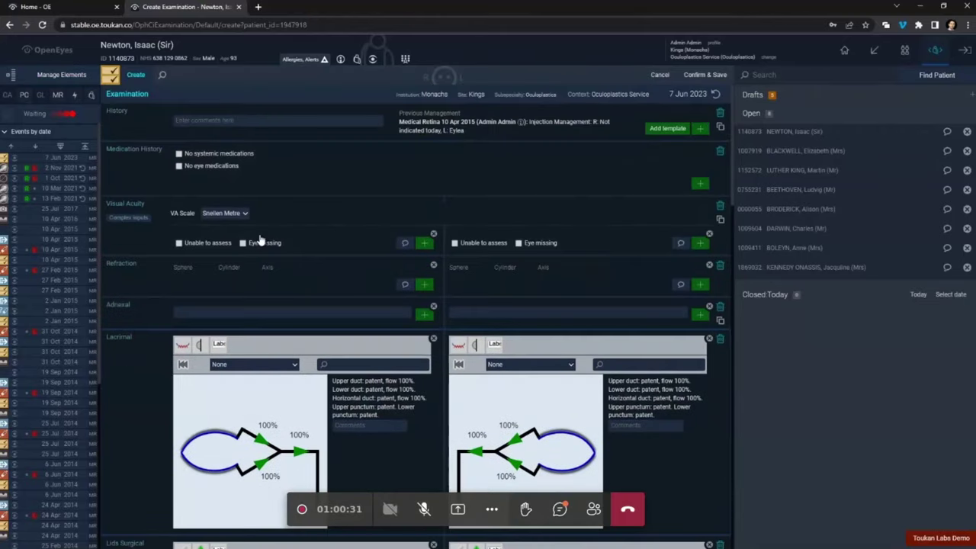
scroll(276, 340, "down", 3)
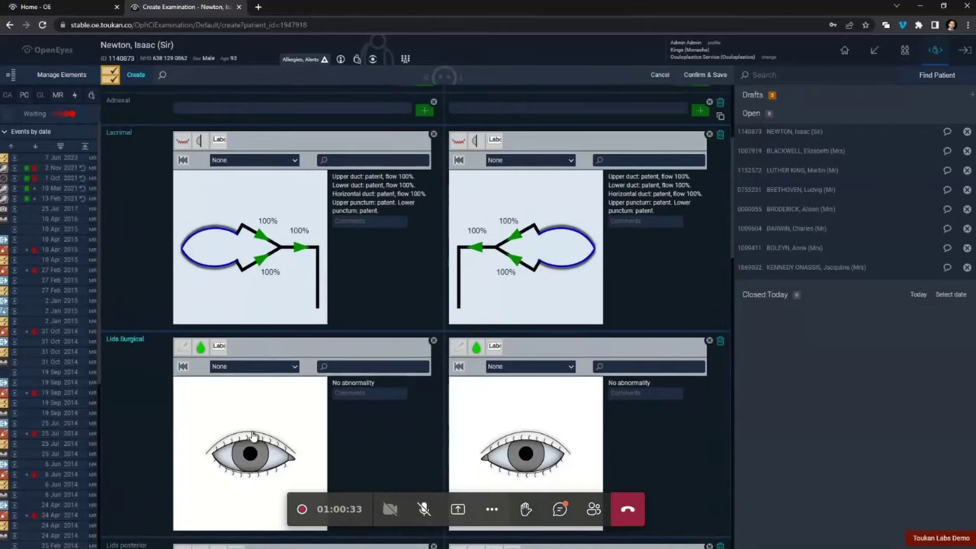
left_click(251, 440)
left_click_drag(251, 441, 251, 476)
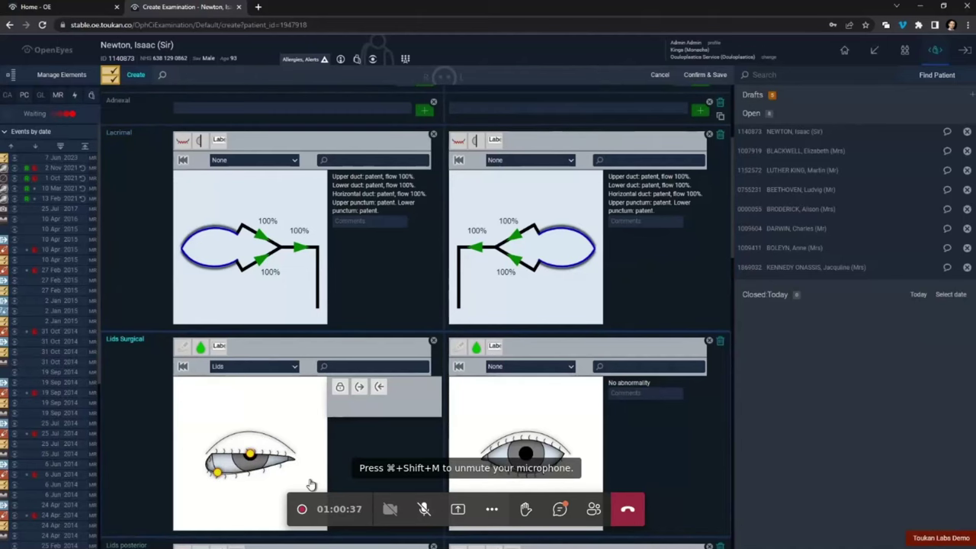
- Review the Lids posterior element and open the 25 Jul 2017 Photograph event in a new browser tab
scroll(303, 468, "down", 5)
scroll(290, 264, "up", 3)
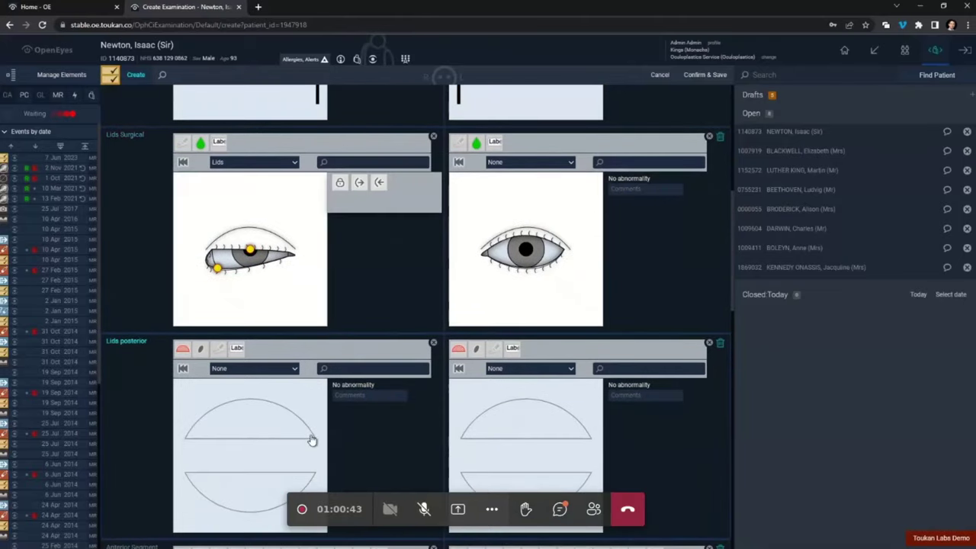
scroll(316, 440, "down", 5)
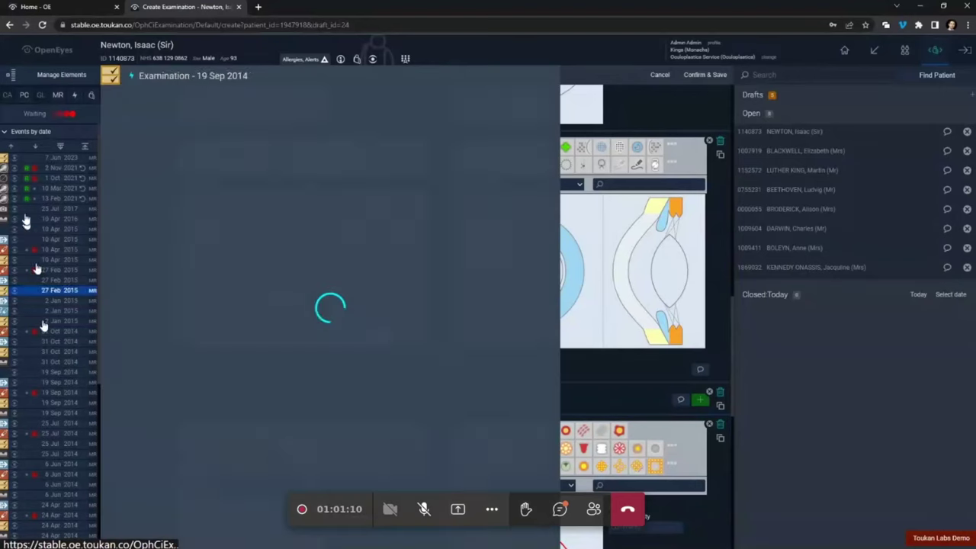
mouse_move(4, 213)
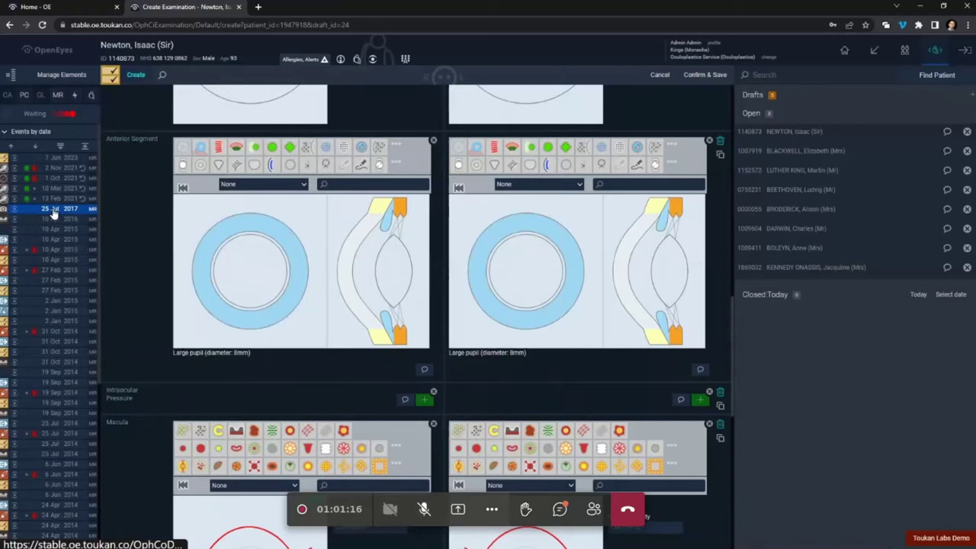
right_click(52, 209)
left_click(76, 218)
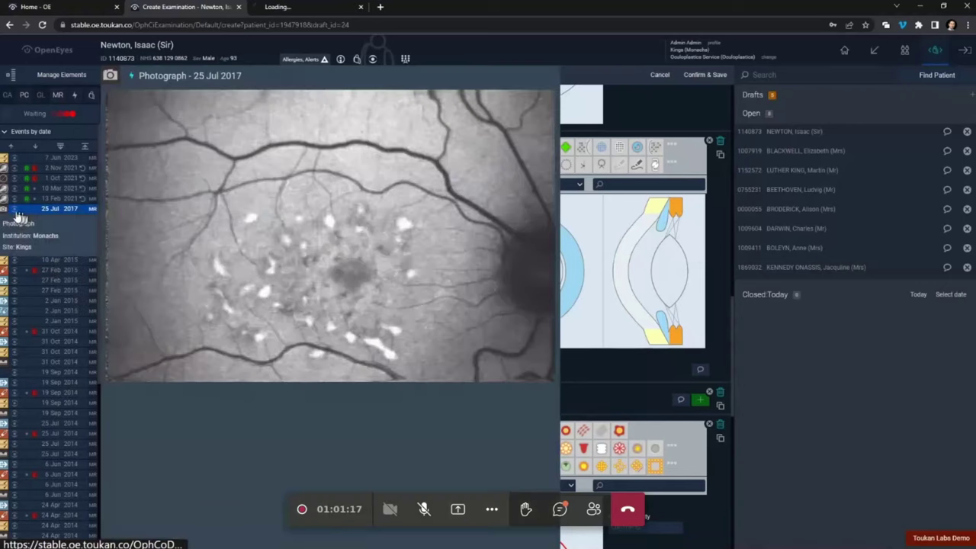